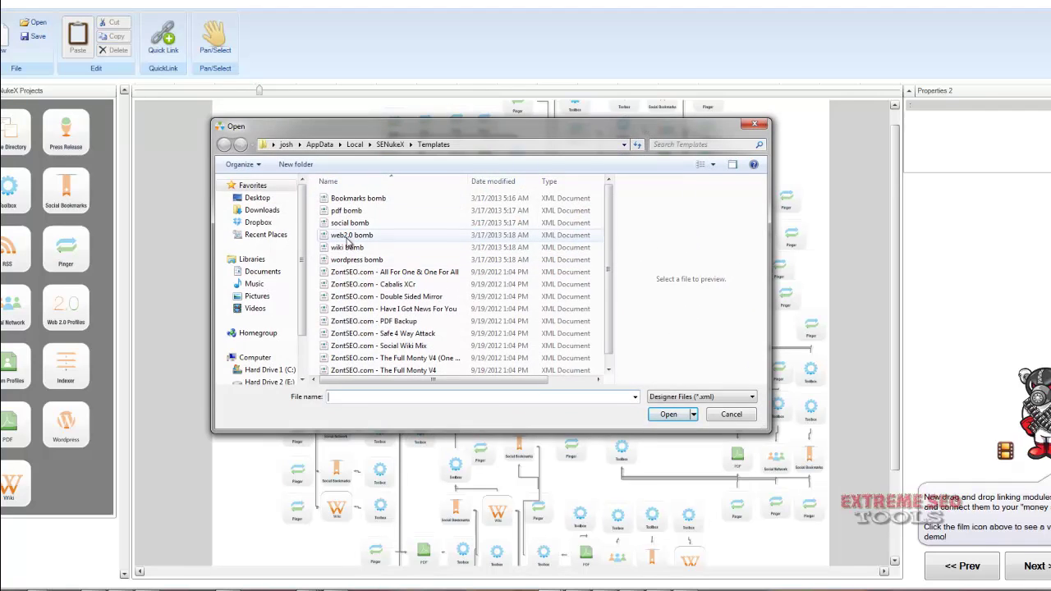
Open the web2.0 bomb and pdf bomb templates in turn and examine their link diagrams.
double_click(351, 244)
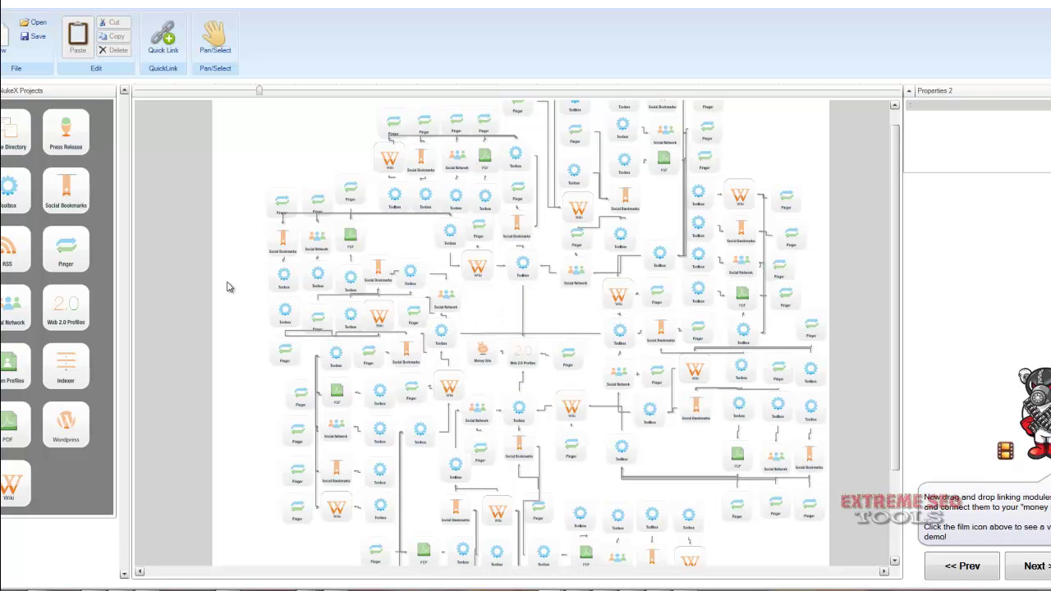
left_click(33, 22)
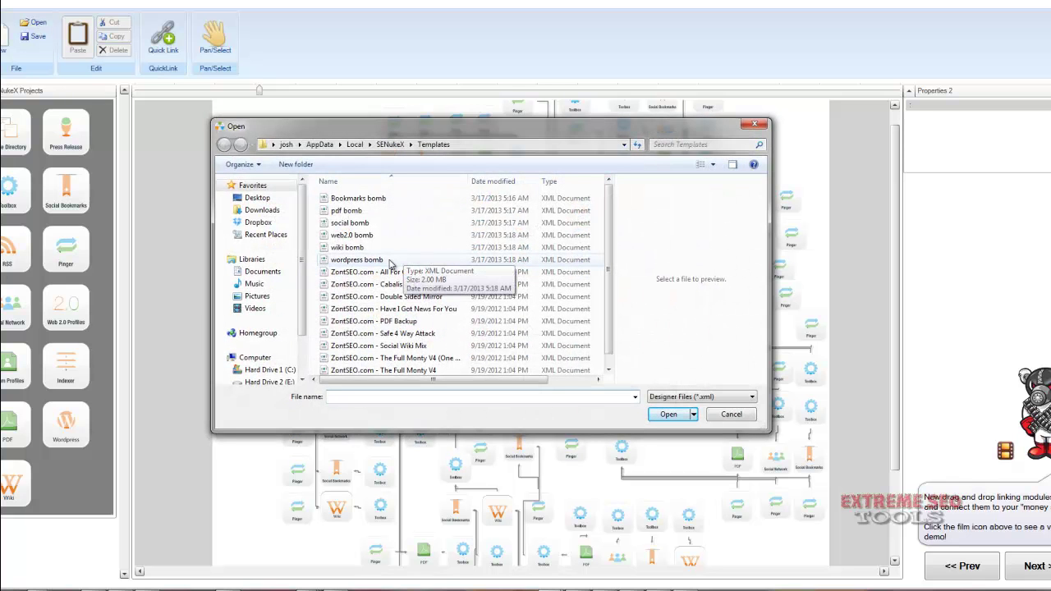
double_click(353, 211)
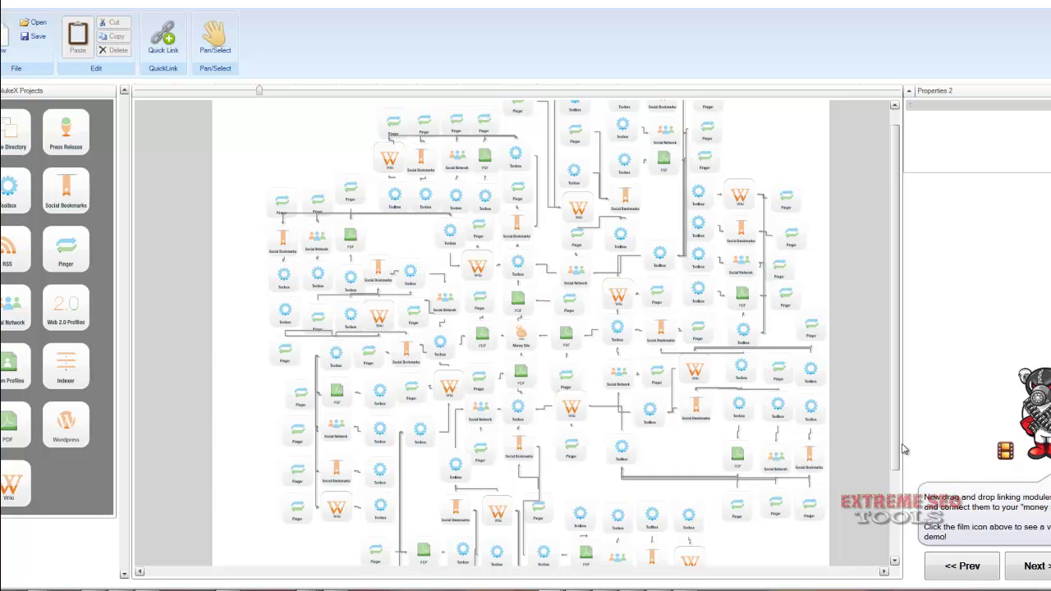
scroll(900, 465, "down", 3)
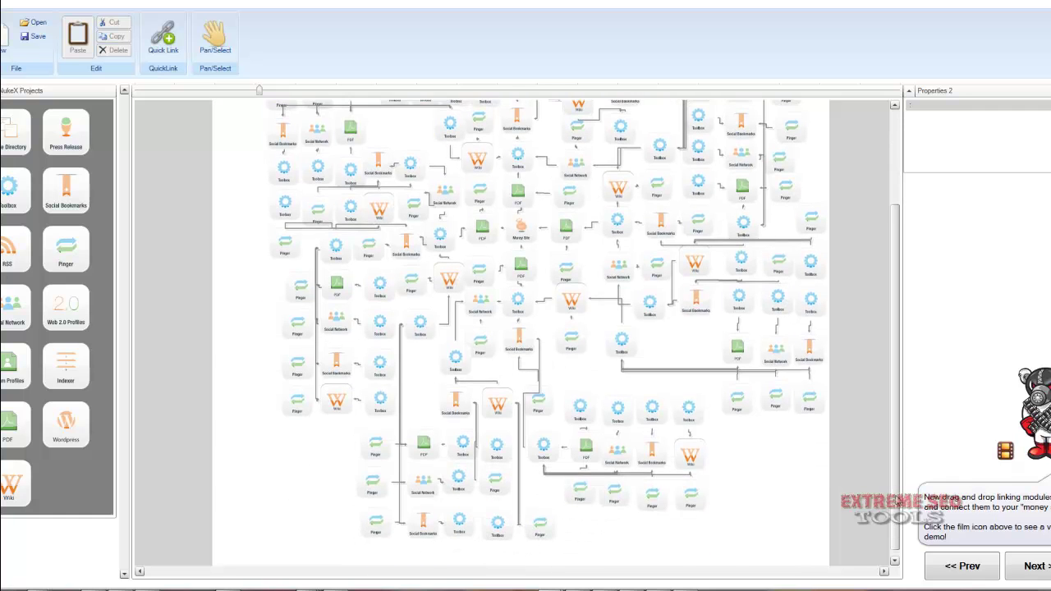
scroll(885, 364, "up", 3)
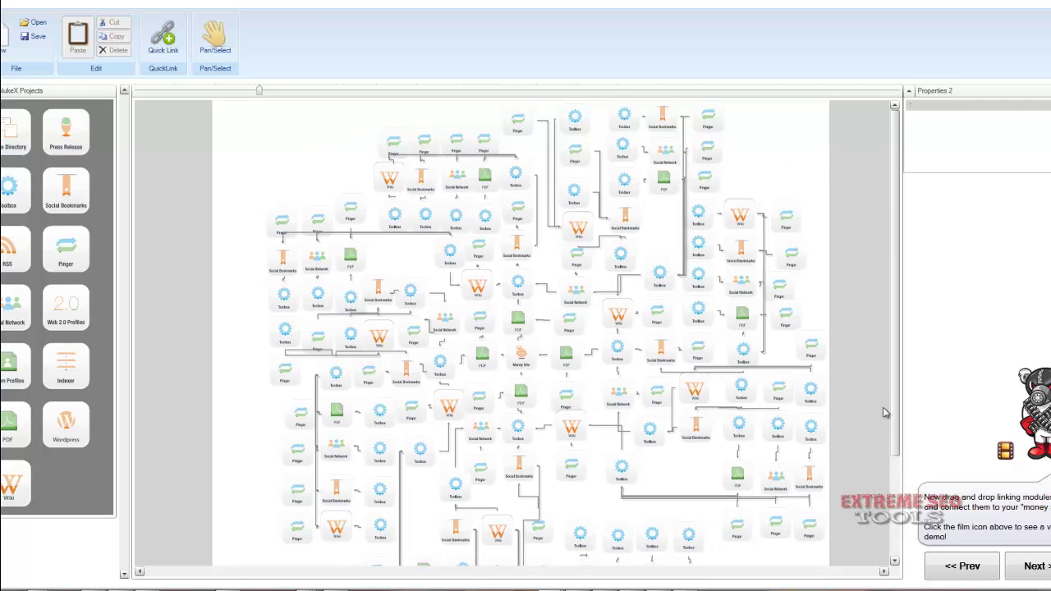
scroll(883, 410, "down", 3)
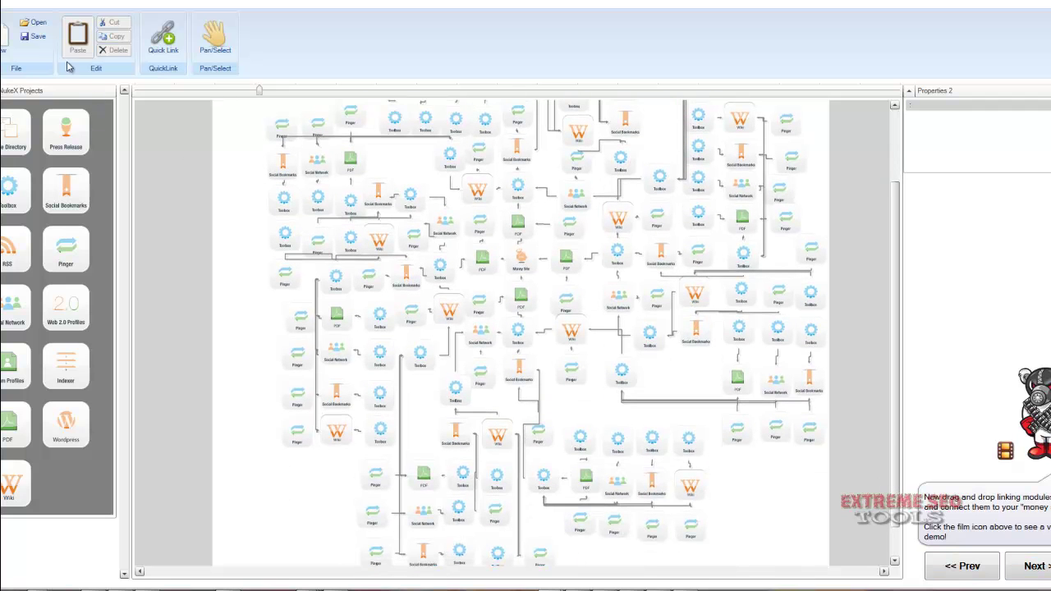
Open the ZontSEO.com - Cabalis XCr template and examine its link structure from the Money Site down.
left_click(33, 23)
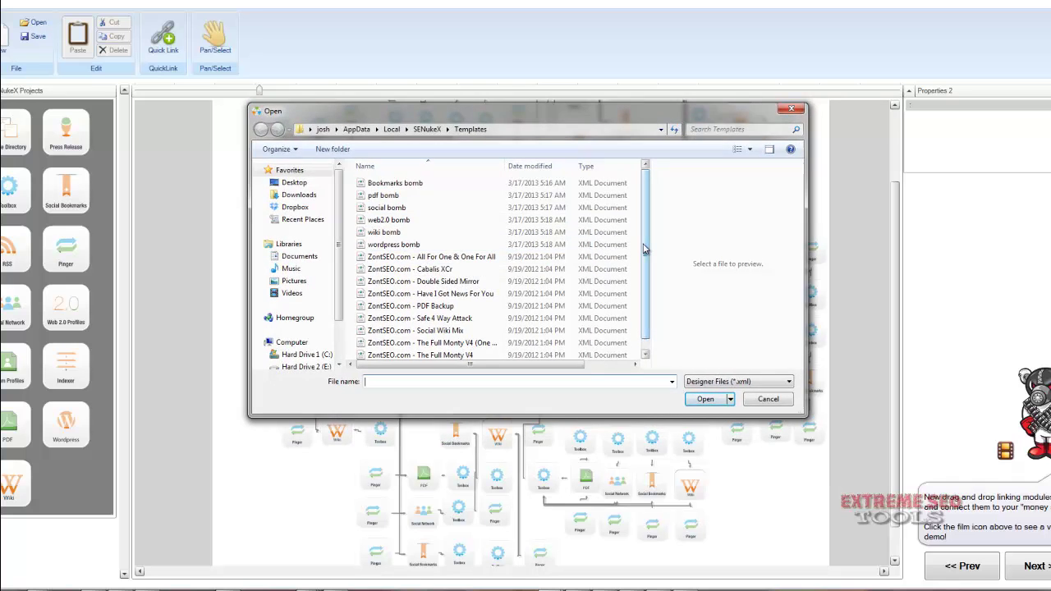
left_click_drag(542, 117, 532, 81)
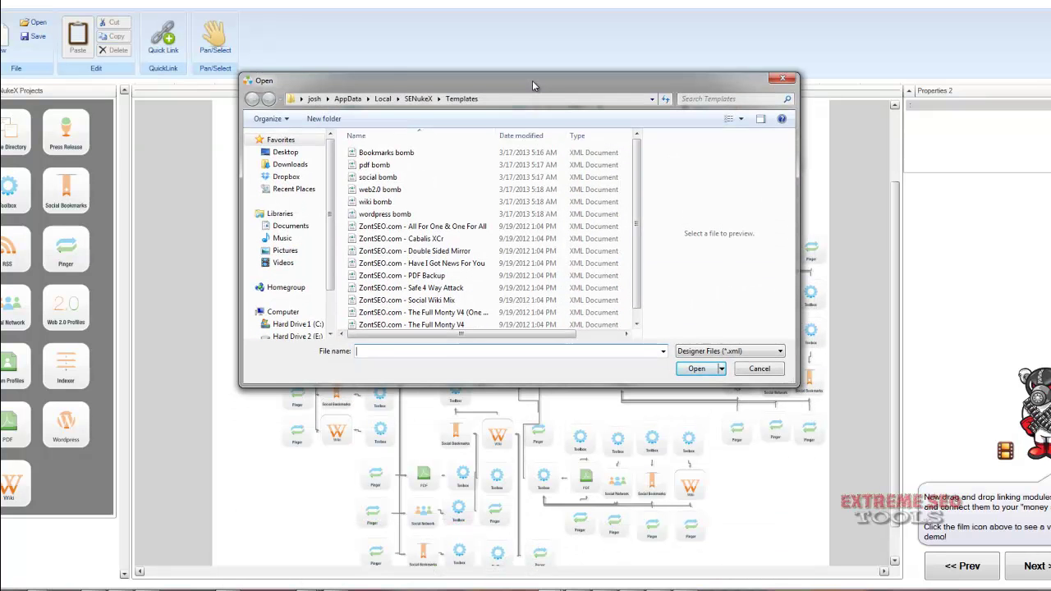
scroll(634, 295, "down", 1)
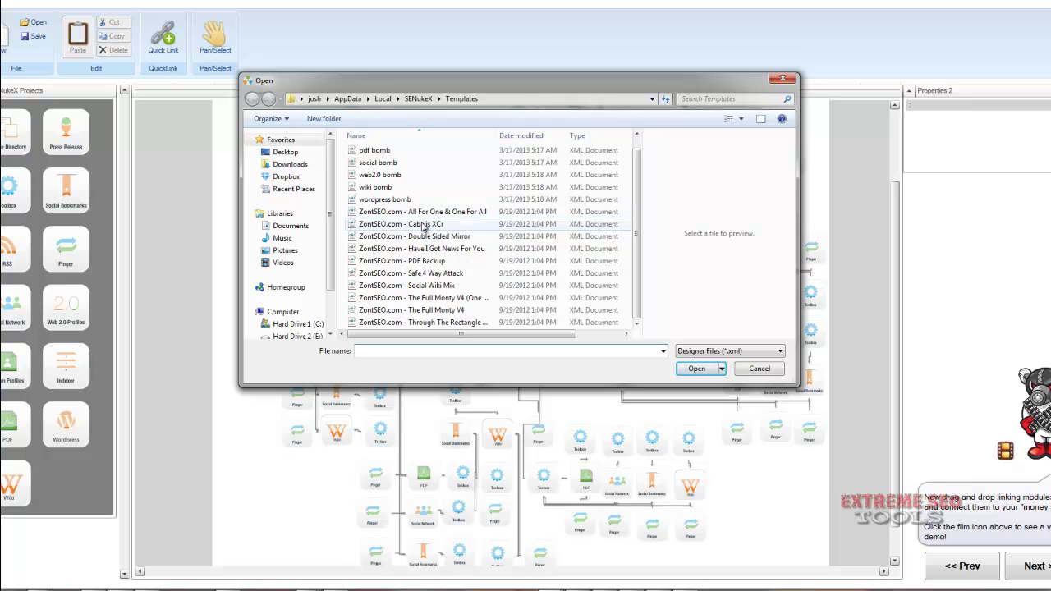
double_click(426, 223)
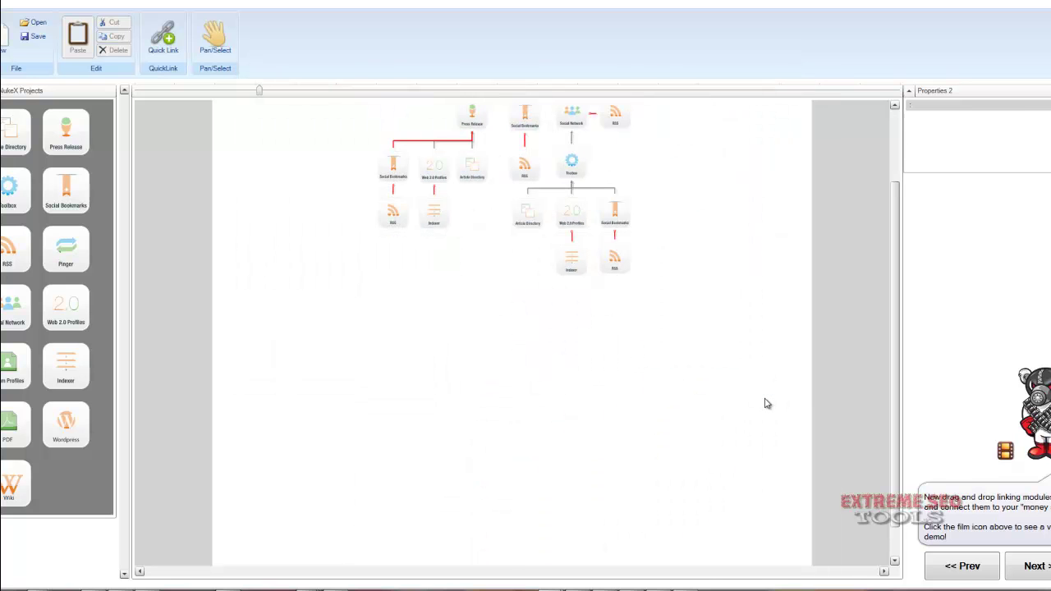
scroll(605, 323, "up", 3)
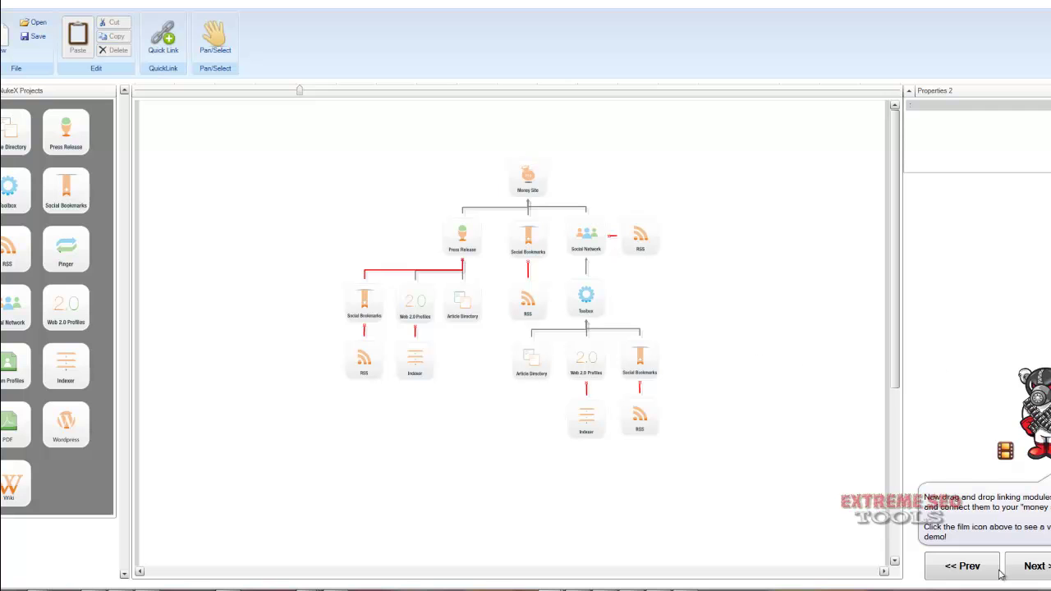
Load the ZontSEO.com - All For One & One For All template into the diagram designer.
left_click(36, 22)
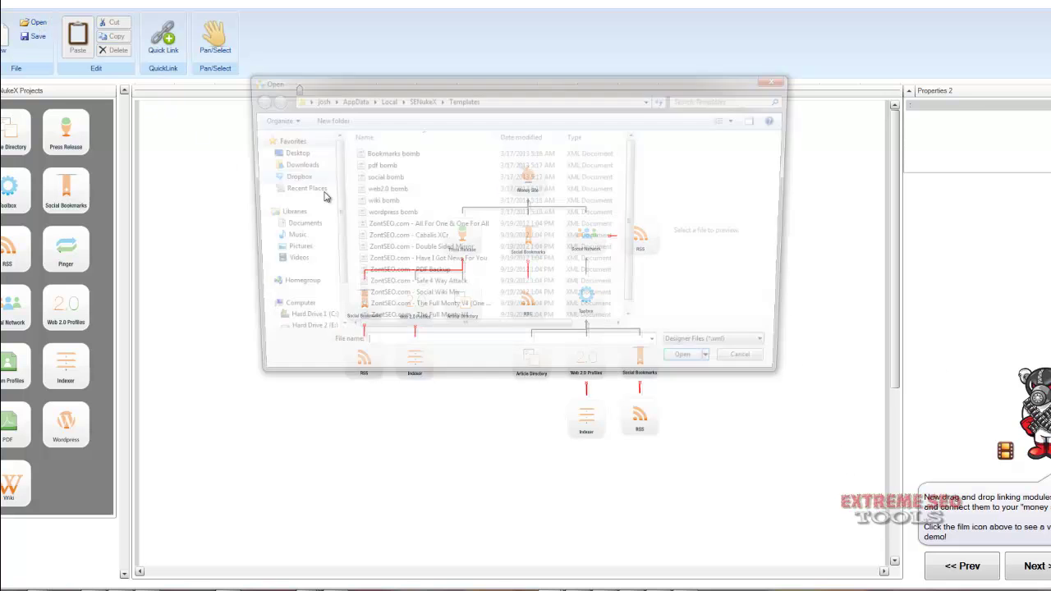
left_click(413, 228)
double_click(413, 228)
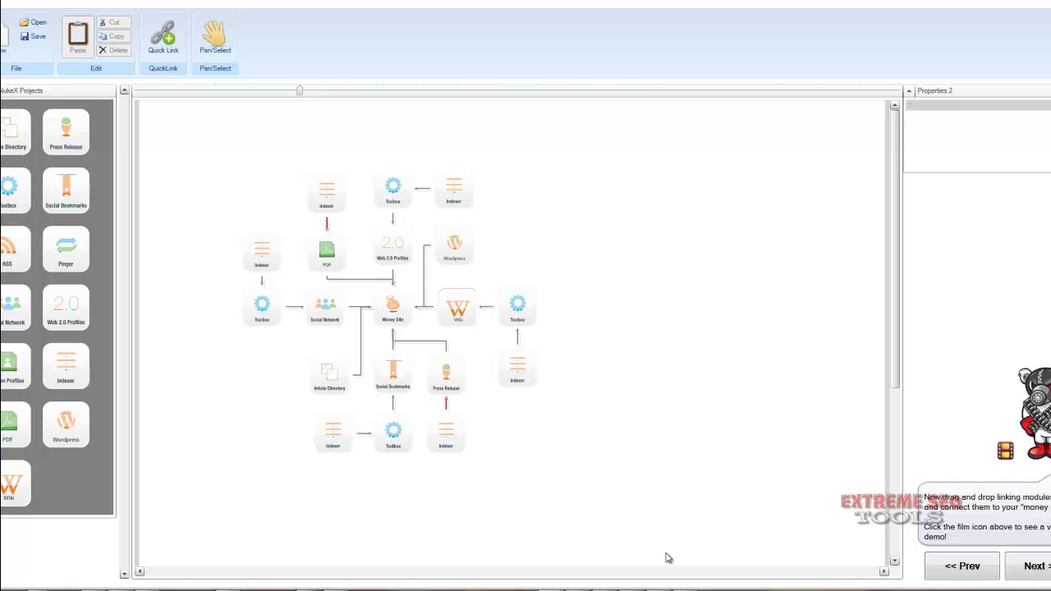
Proceed from the diagram to the profile settings and auto-generate the user details for Profile #1.
left_click(1036, 576)
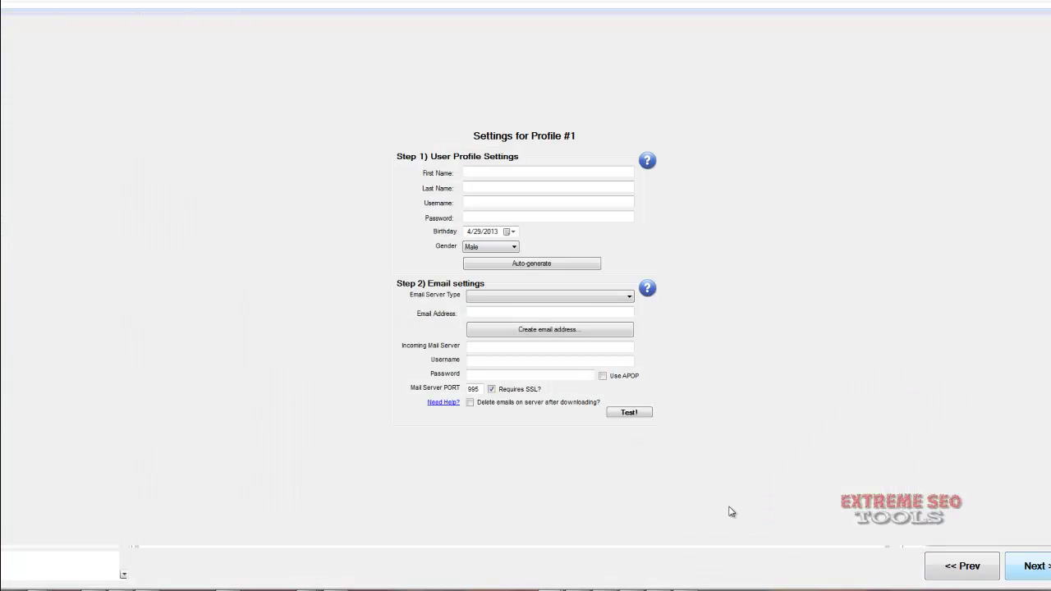
left_click(567, 265)
left_click(566, 265)
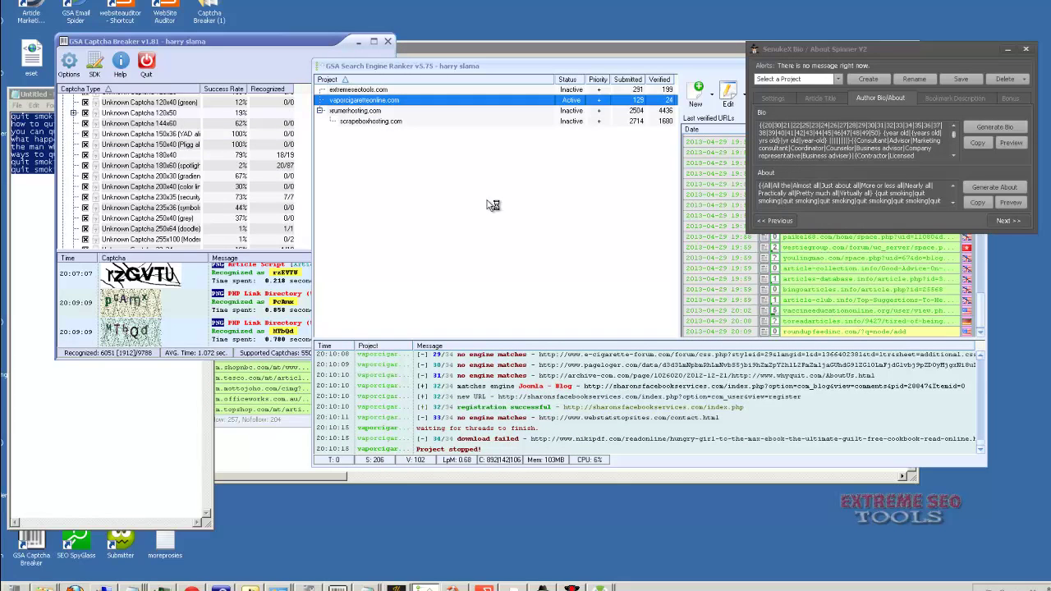
In GSA Search Engine Ranker, open the vaporcigaretteonline.com project's e-mail verification settings and follow the account purchase link to examine the bulk Hotmail offers.
double_click(492, 99)
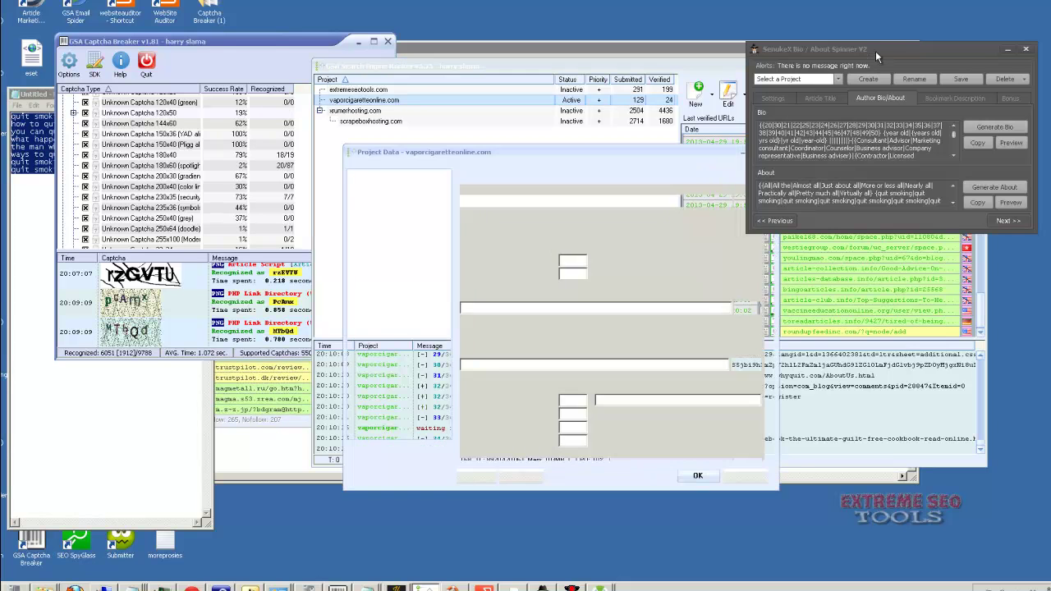
left_click(558, 175)
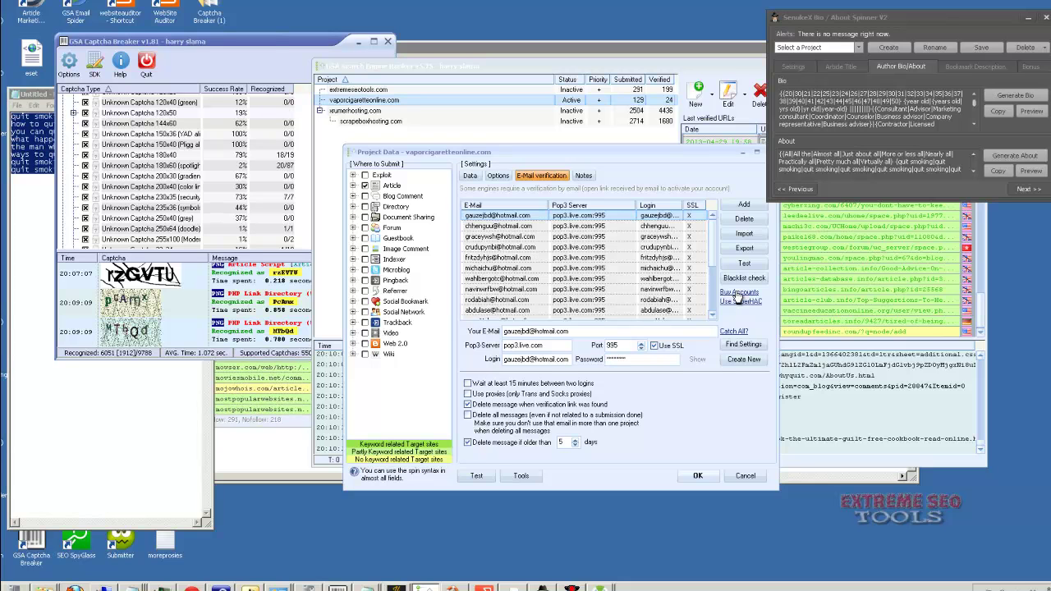
left_click(737, 293)
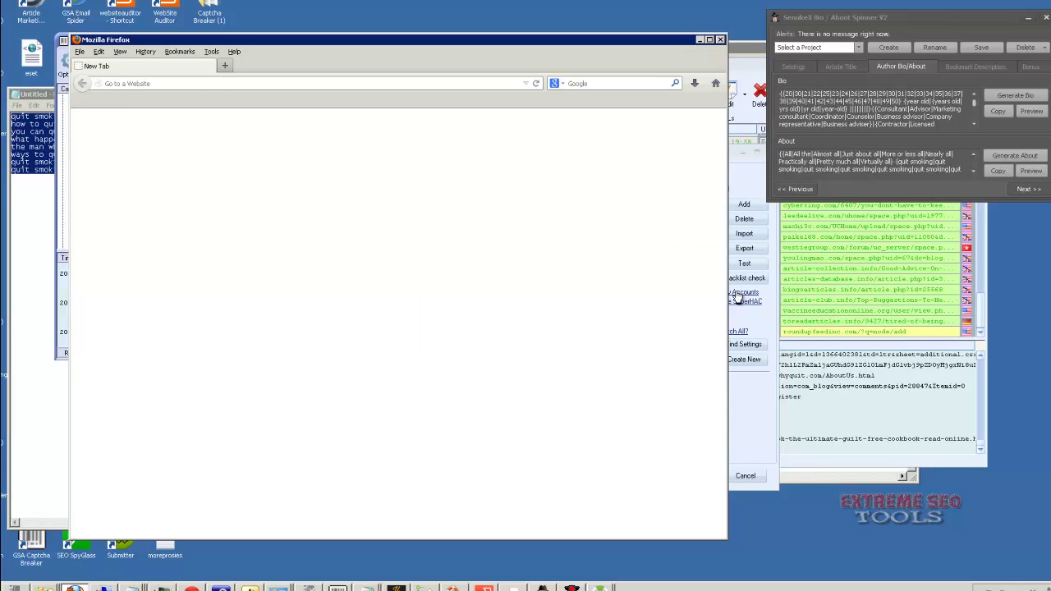
left_click_drag(315, 40, 347, 28)
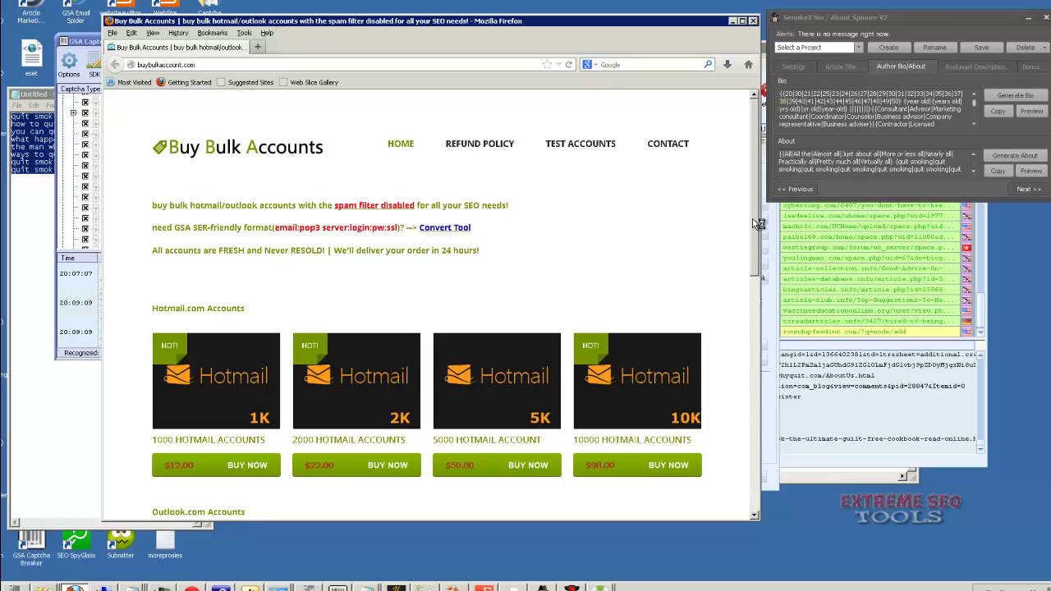
scroll(754, 242, "down", 1)
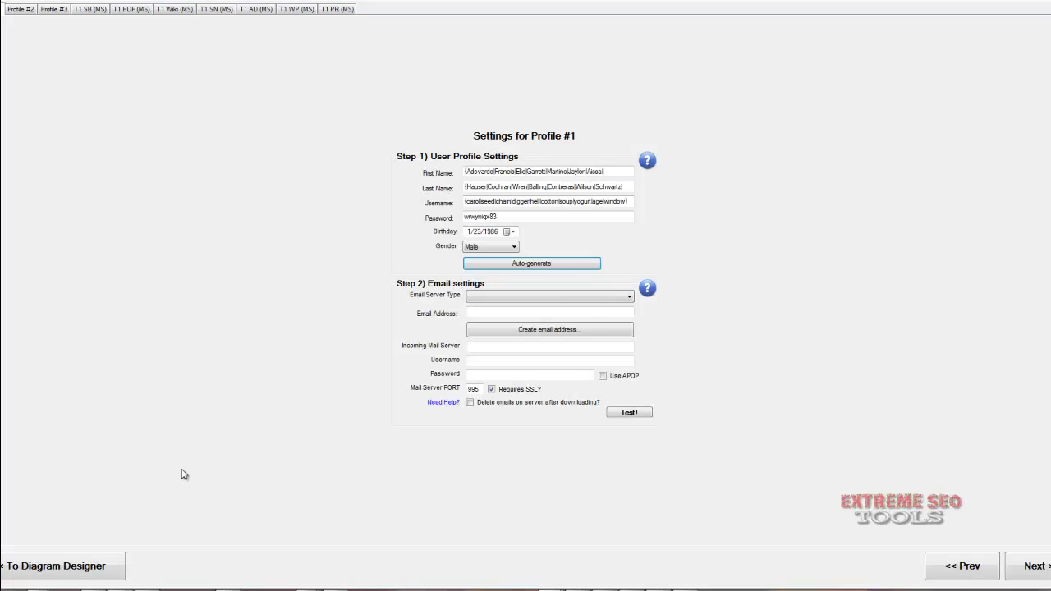
Open the Convert Tool linked in the account seller's e-mail and switch to the Notepad list of Hotmail accounts.
key("alt+Tab")
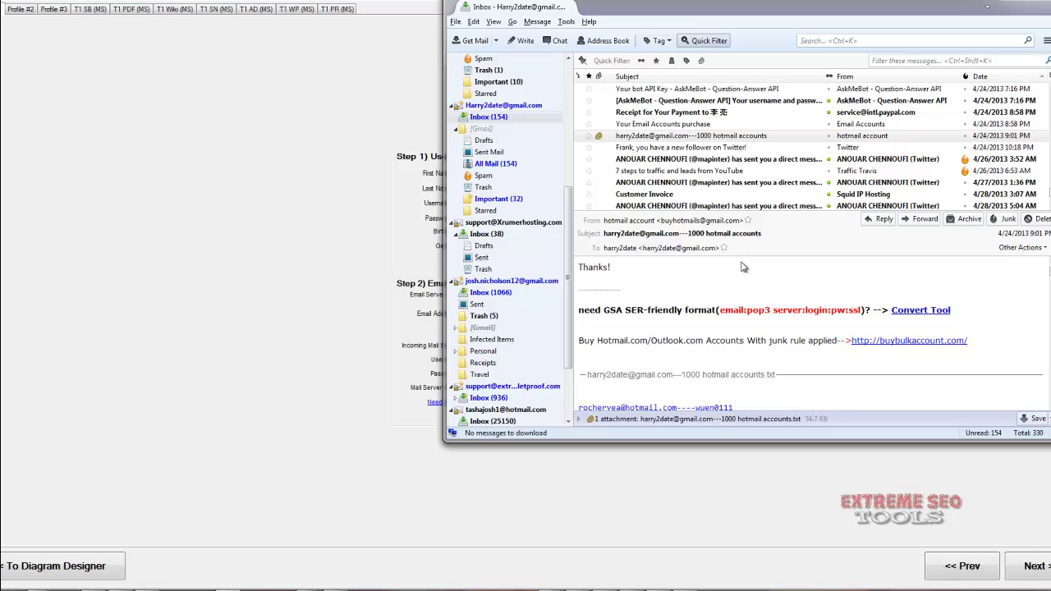
left_click(908, 313)
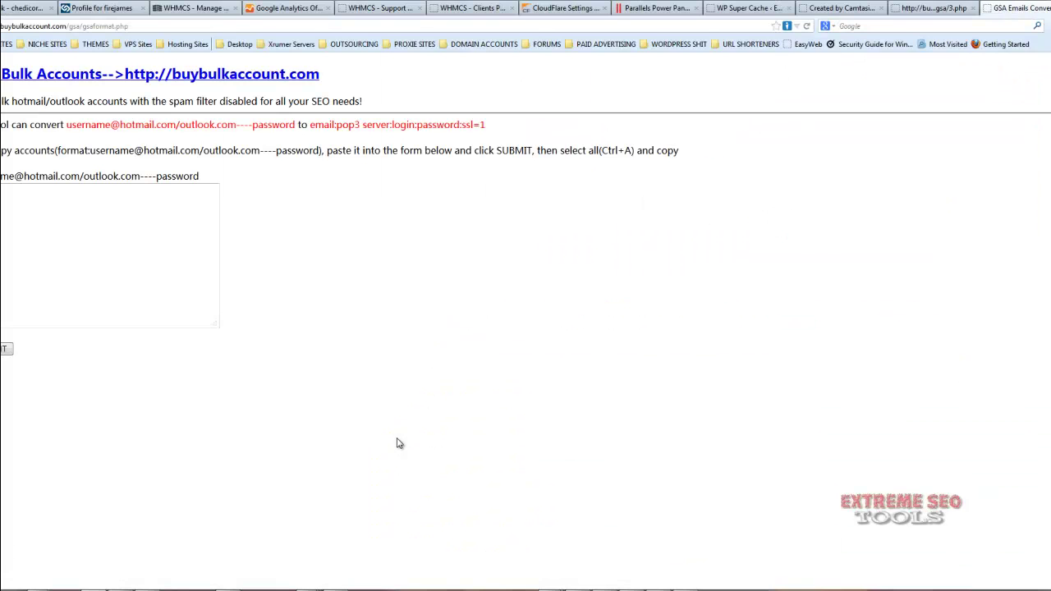
key("alt+Tab")
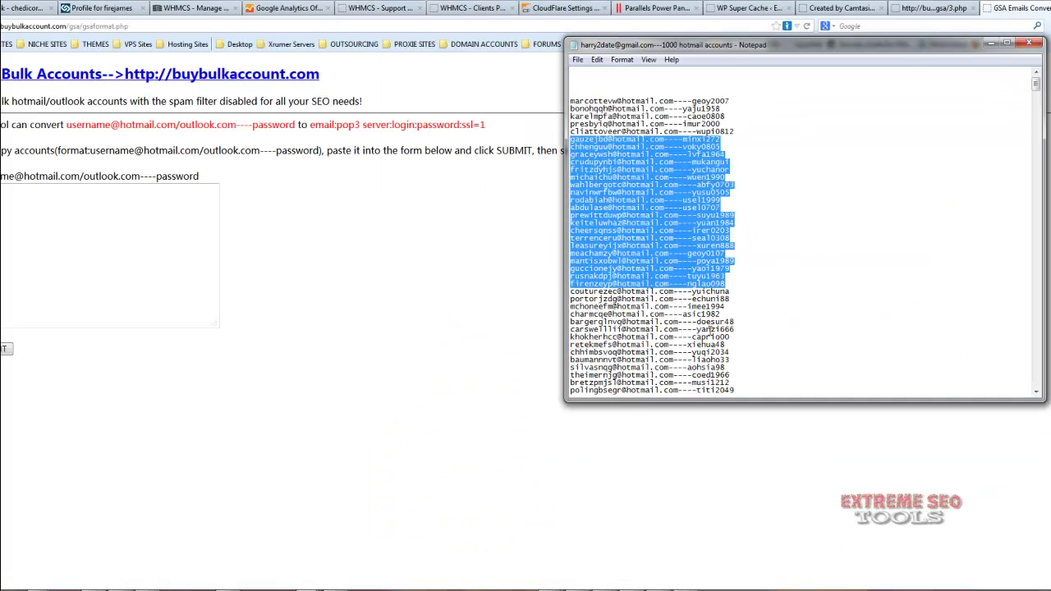
Fill in Profile #1's e-mail address, mail username and account password from the Notepad list and test the mail login.
left_click_drag(571, 293, 675, 290)
key("ctrl+c")
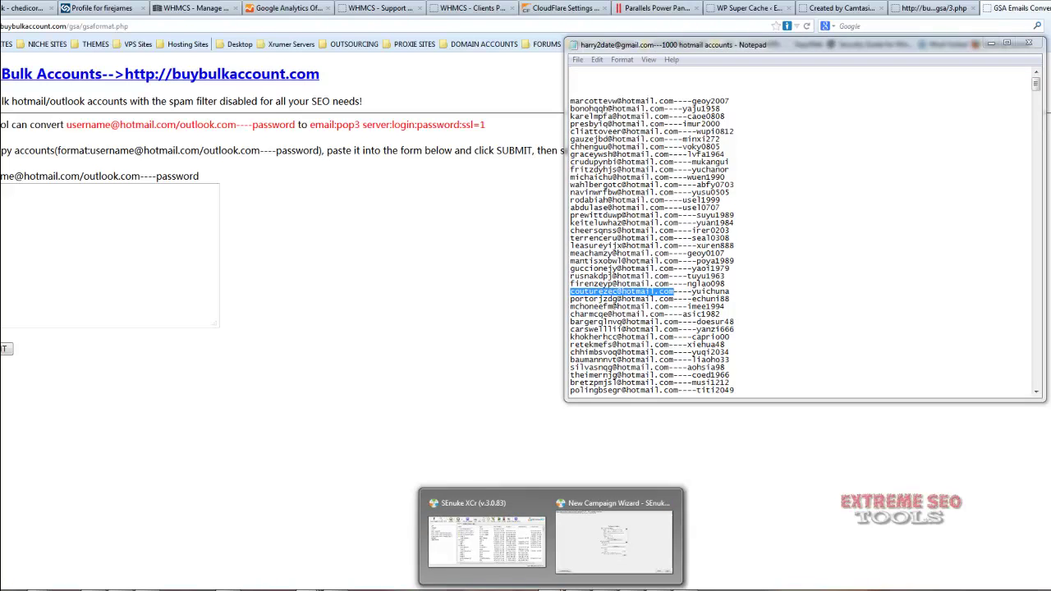
left_click(621, 503)
left_click(527, 313)
key("ctrl+v")
left_click(482, 346)
key("Tab")
key("ctrl+v")
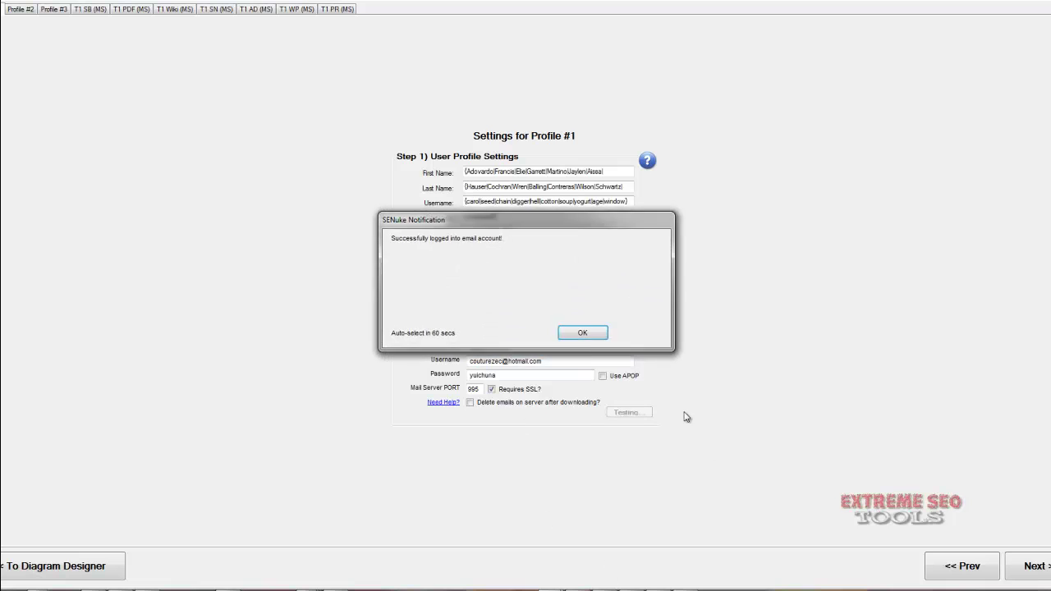
left_click(580, 334)
Auto-generate the user details for Profile #2 and paste in the e-mail account's password from the Notepad list.
left_click(531, 262)
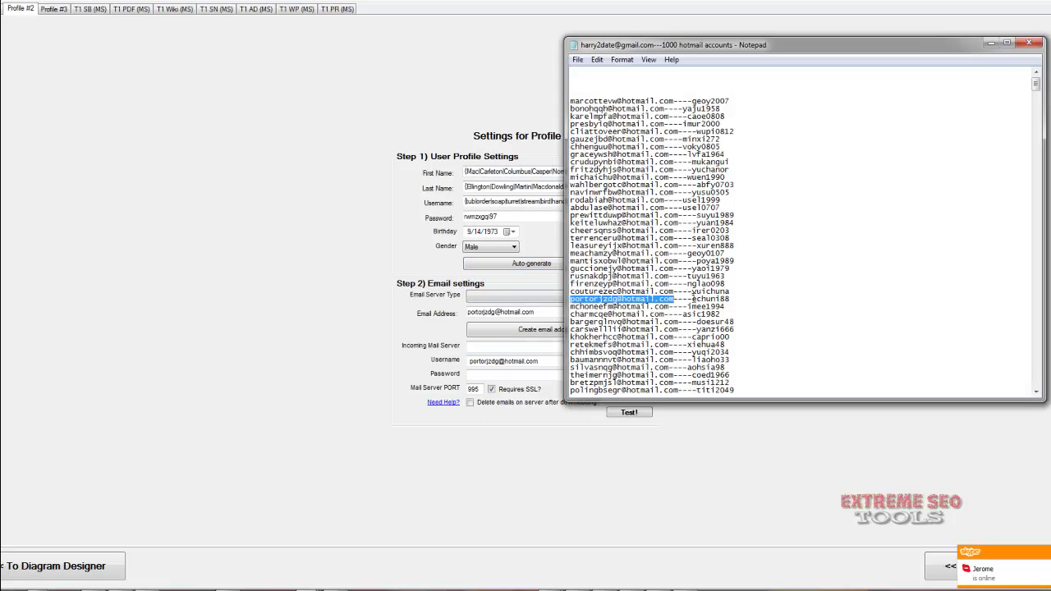
left_click_drag(692, 299, 729, 298)
key("ctrl+c")
left_click(519, 375)
key("ctrl+v")
Set Profile #2's incoming mail server to pop3.live.com and test the mail login.
left_click(496, 348)
type("pop3.live.com")
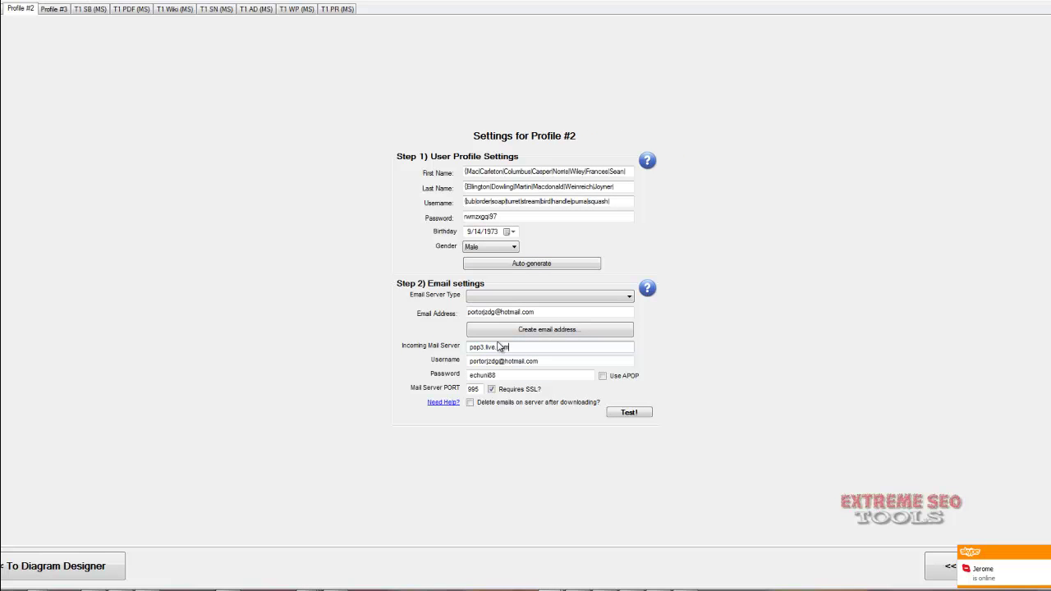
left_click(634, 413)
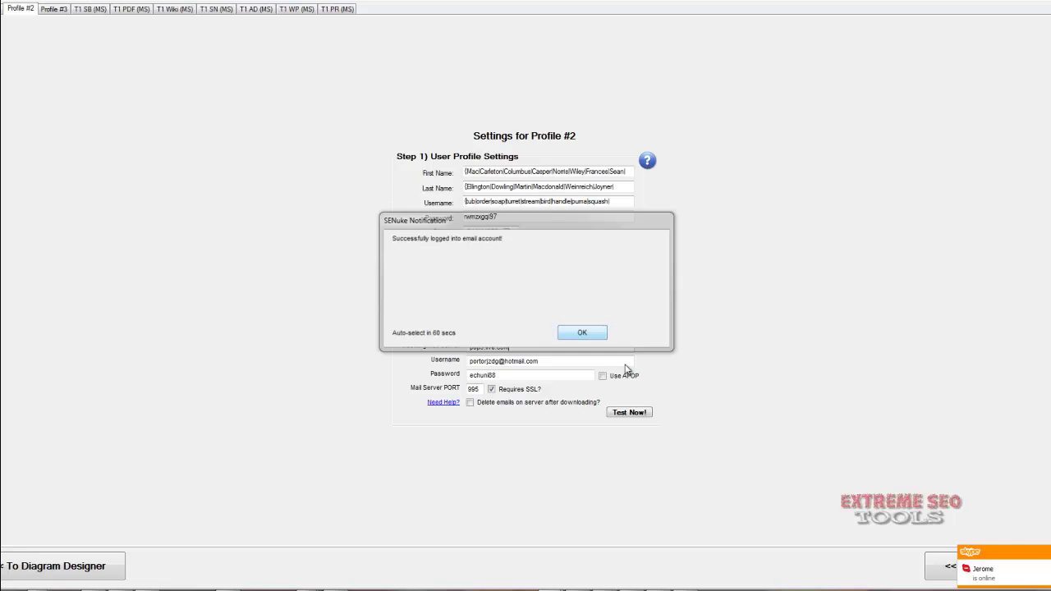
left_click(635, 334)
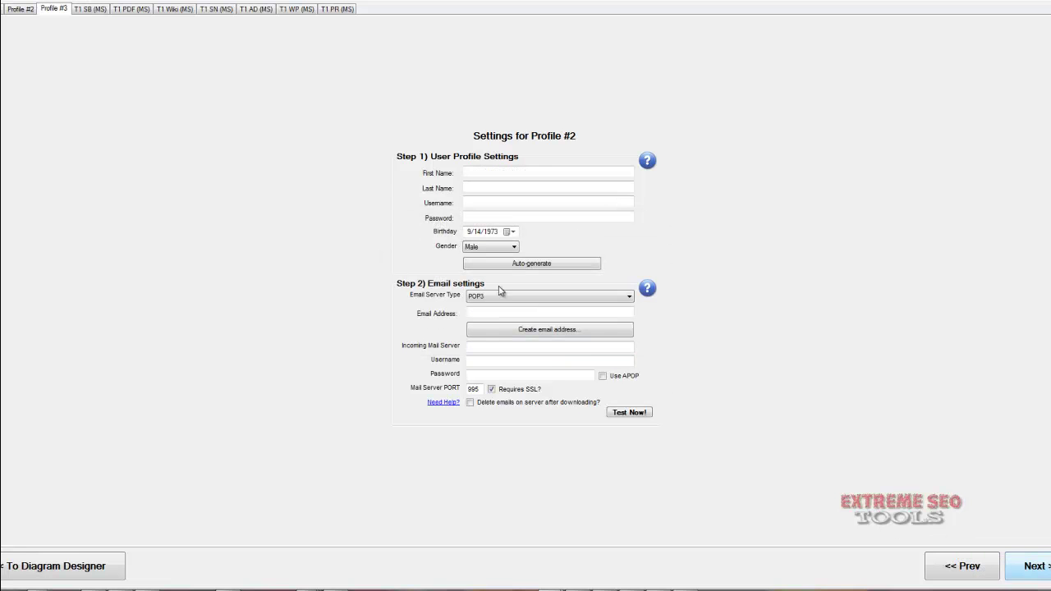
Close out the profile e-mail settings and continue to the T1 SB (MS) bookmark settings.
left_click(624, 333)
left_click(1036, 568)
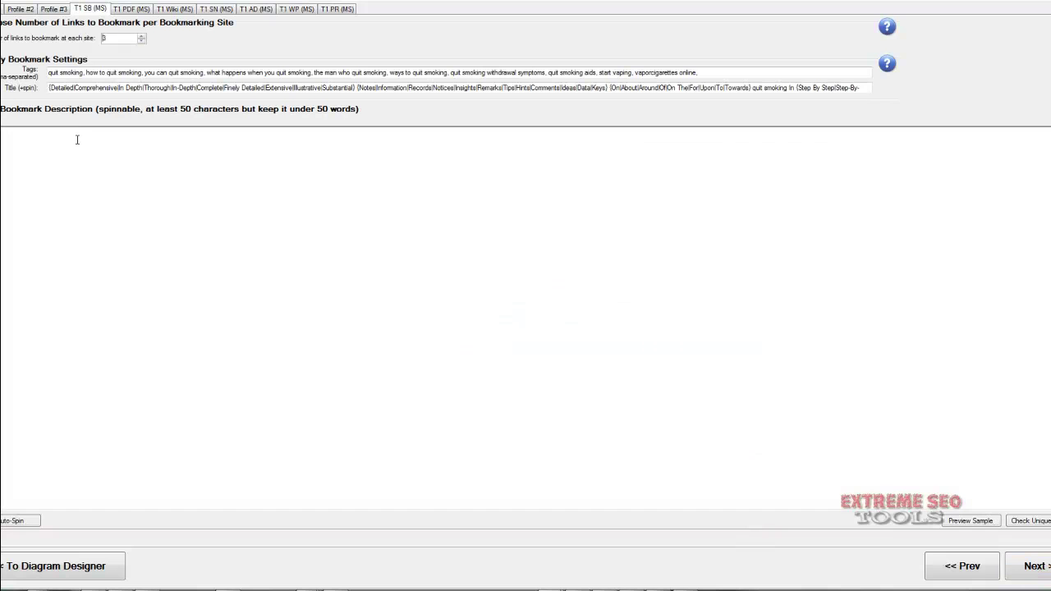
Switch to the Chrome window showing the About Ego T page and open a new tab.
mouse_move(159, 586)
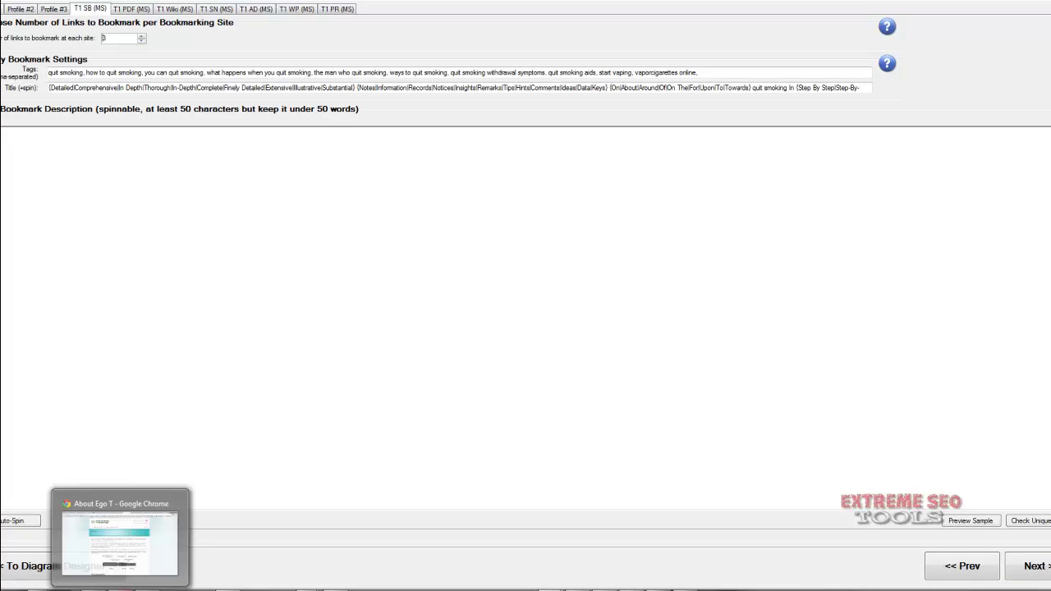
left_click(123, 538)
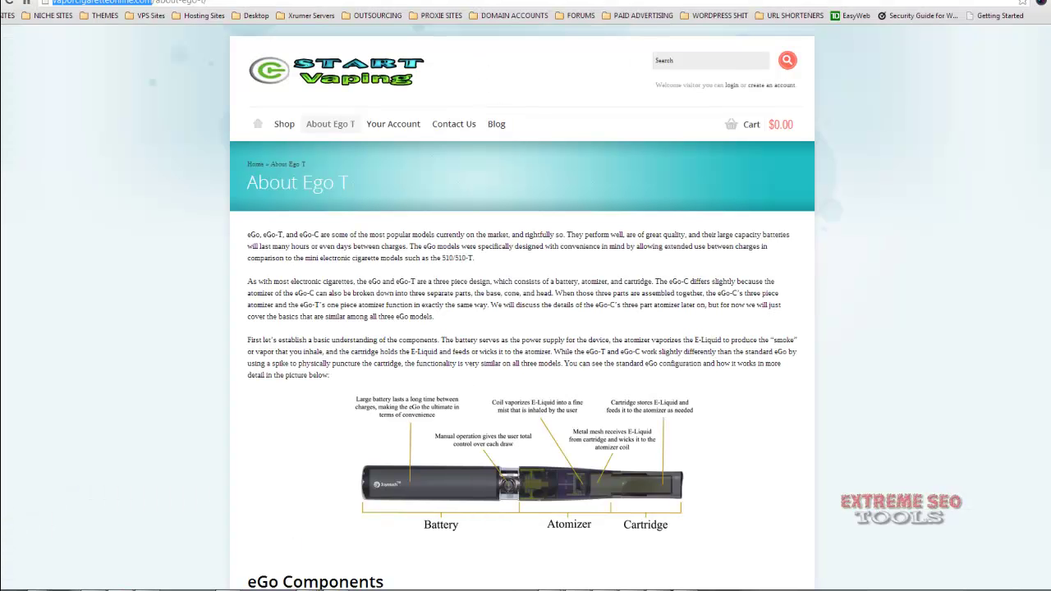
key("ctrl+t")
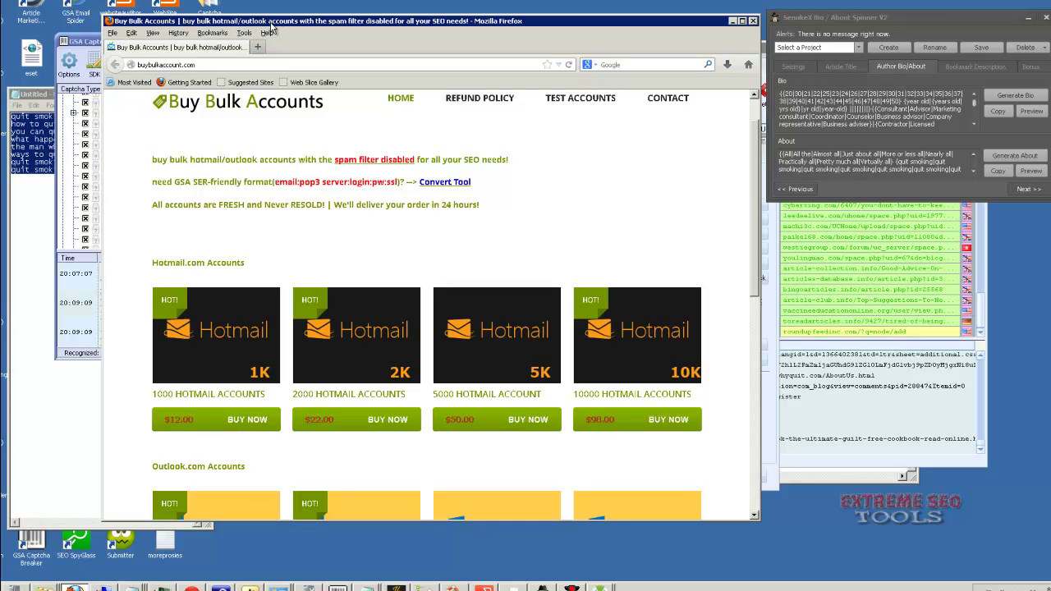
Turn off Super Spun content in Article Builder and build 20 Quit Smoking articles with a 600-word target.
left_click(732, 22)
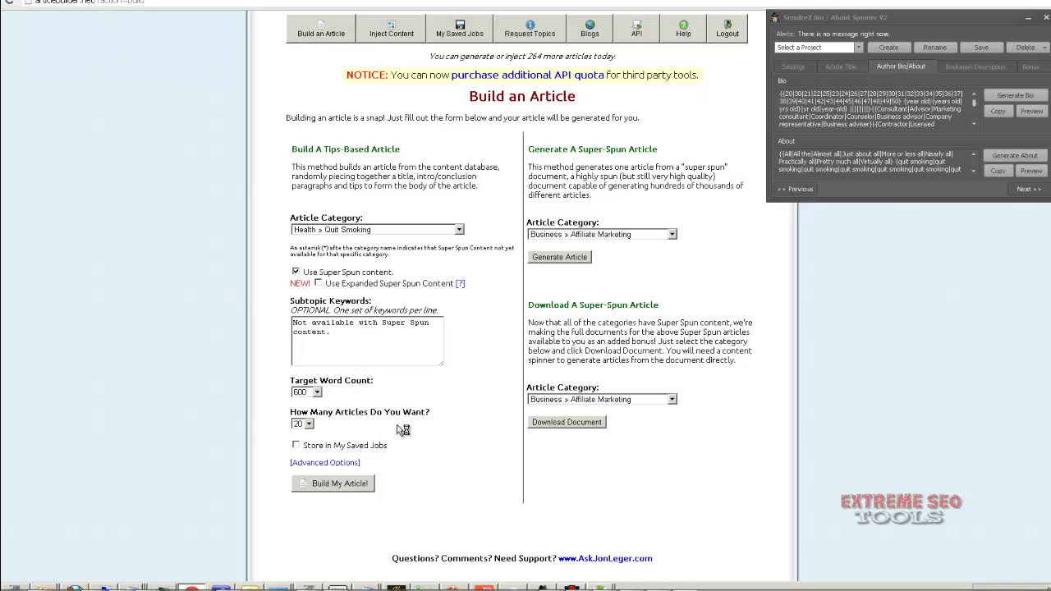
left_click(309, 424)
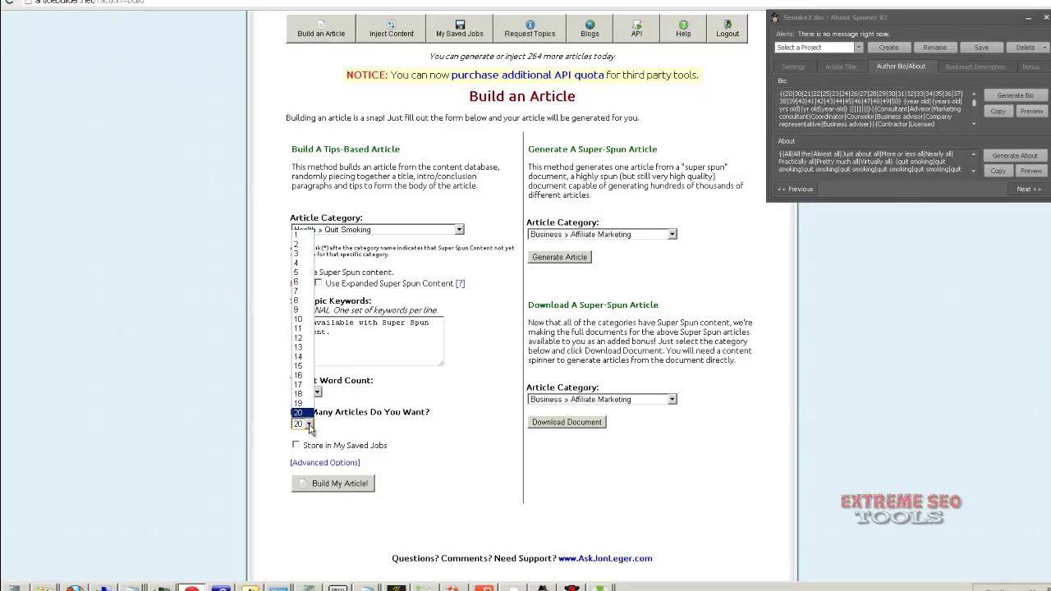
left_click(412, 443)
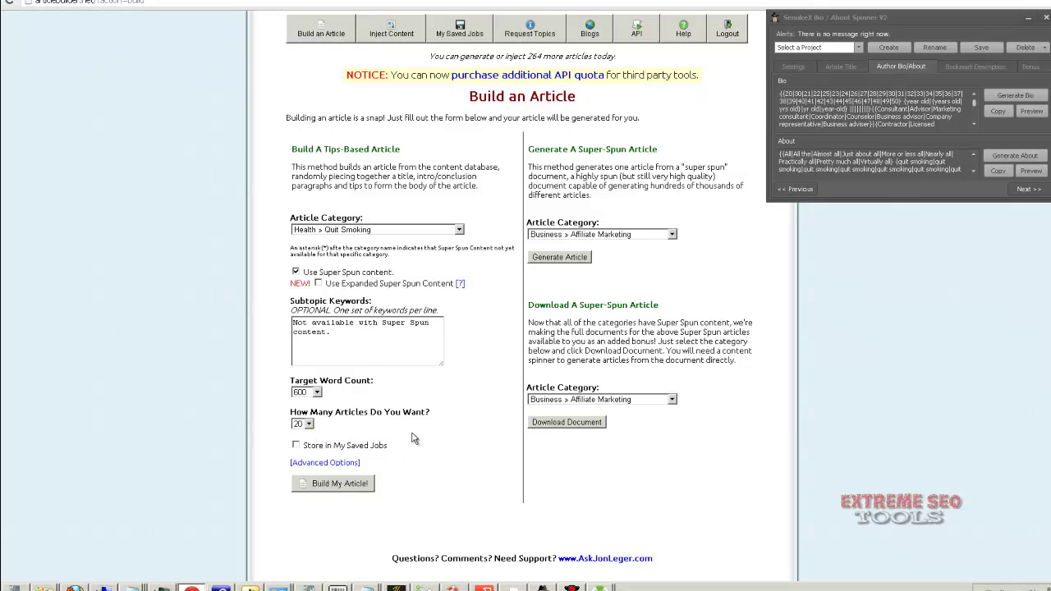
left_click(296, 272)
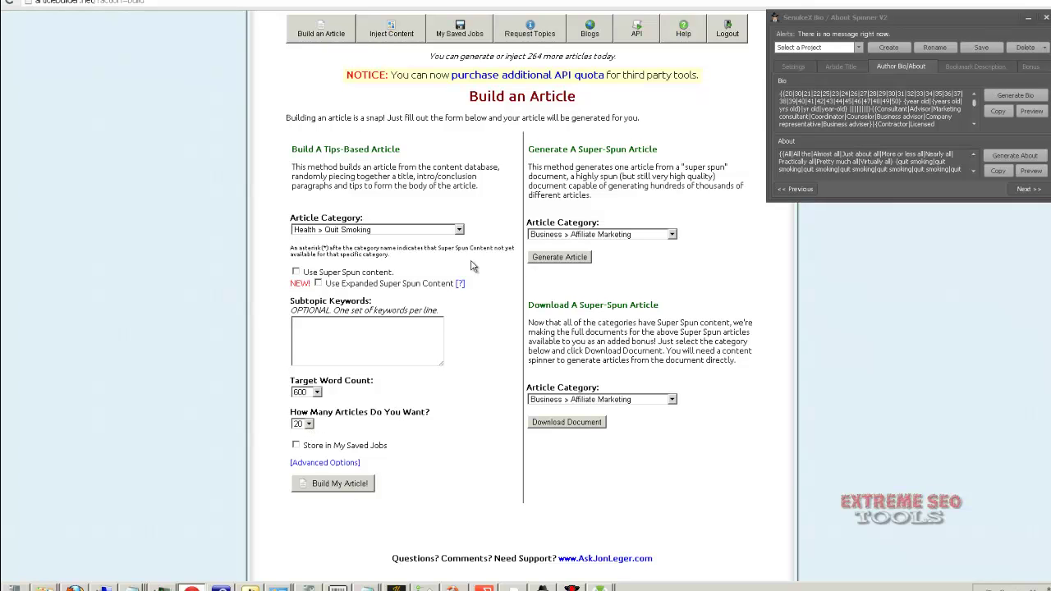
left_click(361, 487)
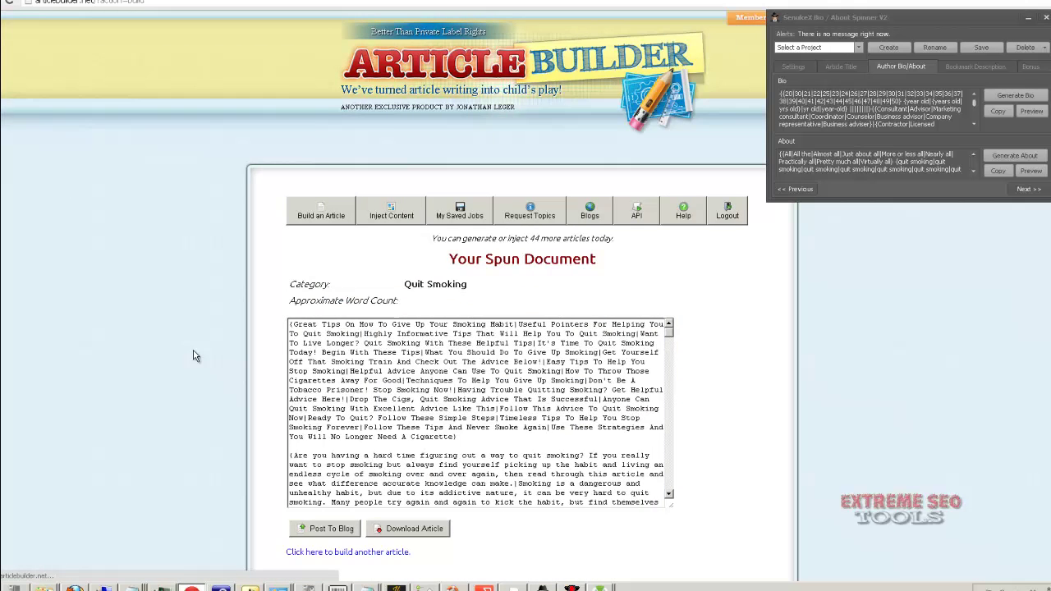
Return to the build form, check the advanced options with Spin articles together enabled, rebuild the articles and select the whole spun document.
key("alt+Left")
left_click(340, 462)
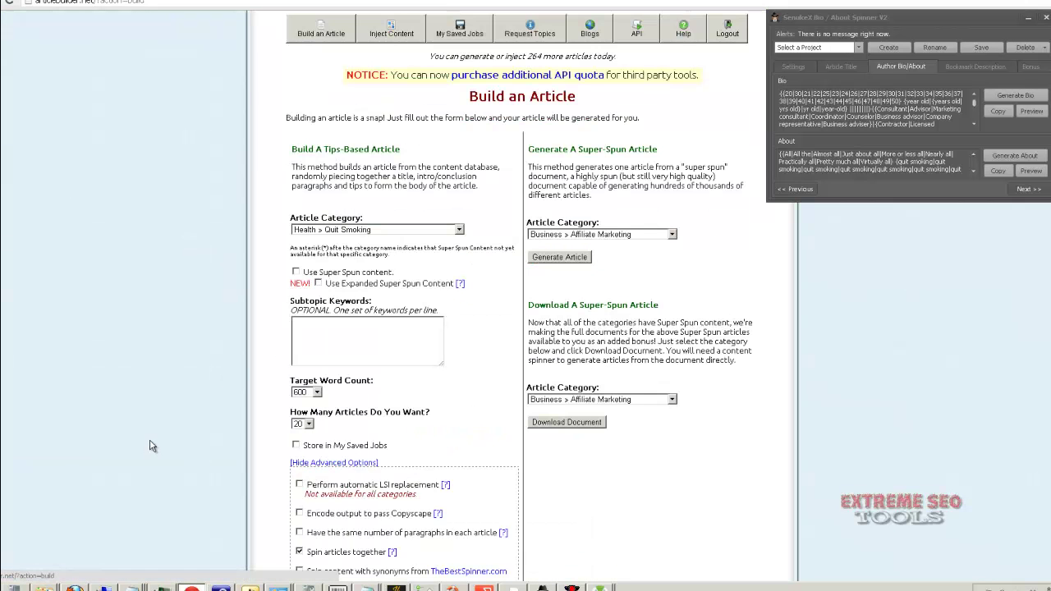
scroll(270, 459, "down", 3)
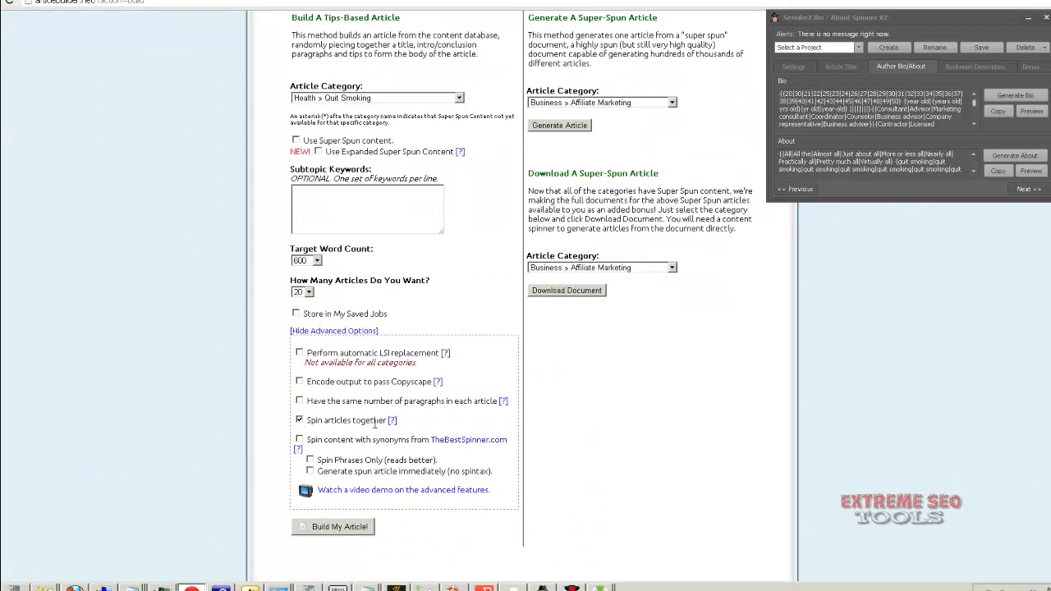
left_click(355, 530)
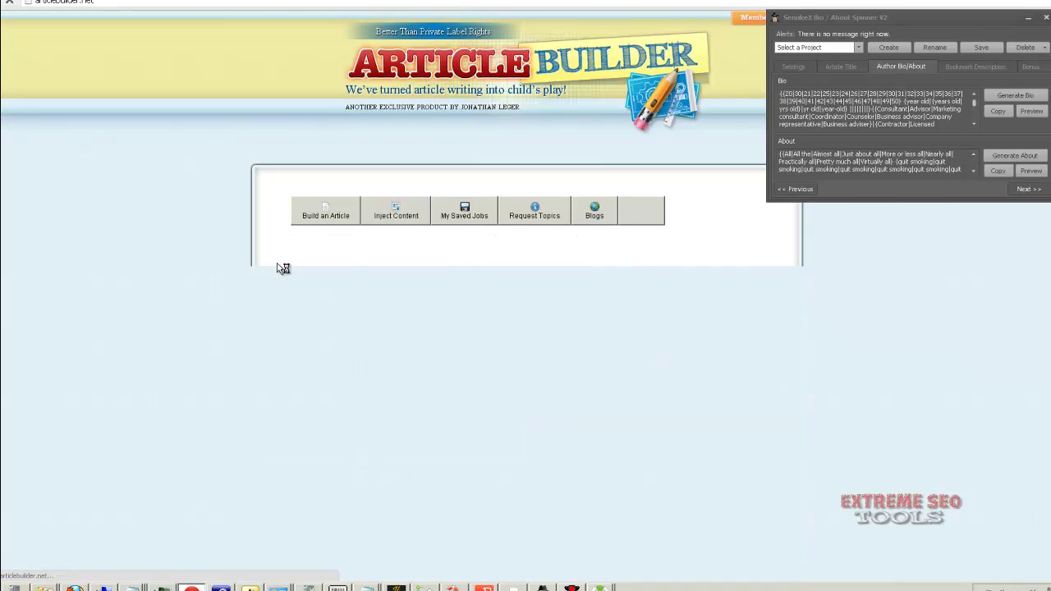
left_click(355, 371)
key("ctrl+a")
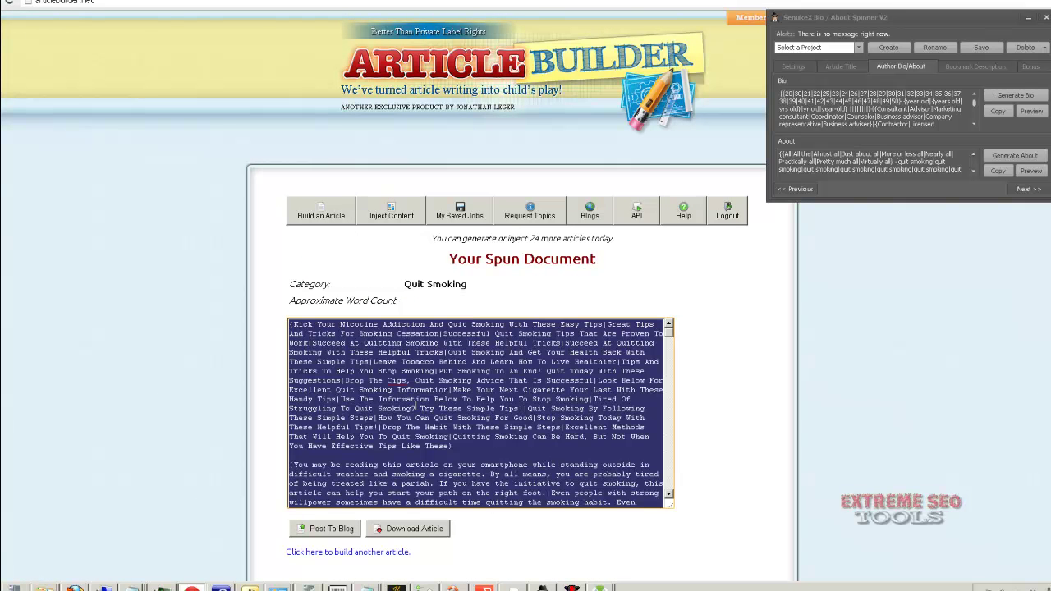
Switch back to SEnuke and try to open the T1 AD (MS) settings.
key("ctrl+t")
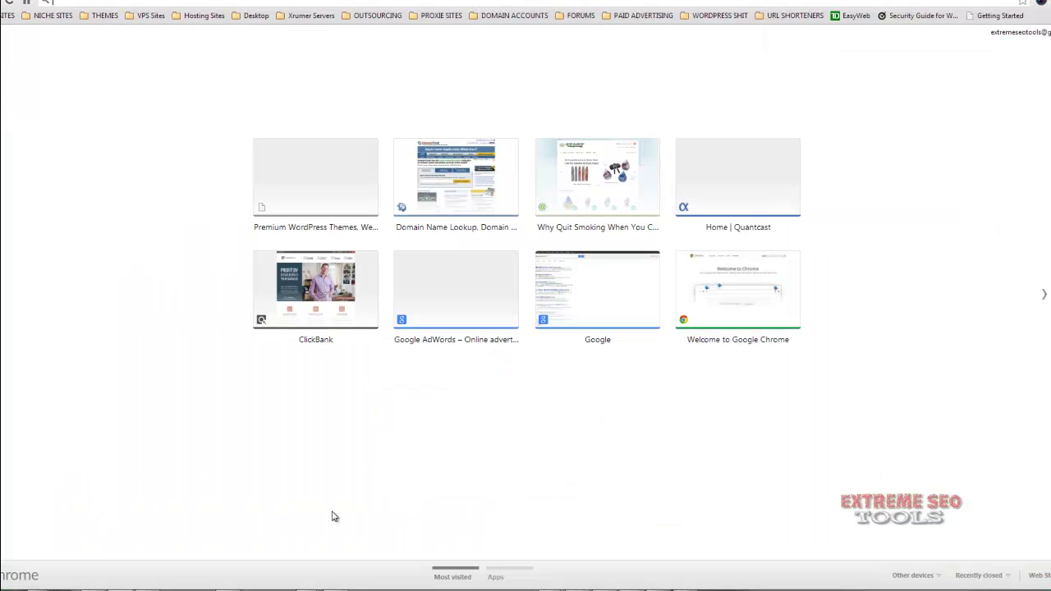
key("alt+Tab")
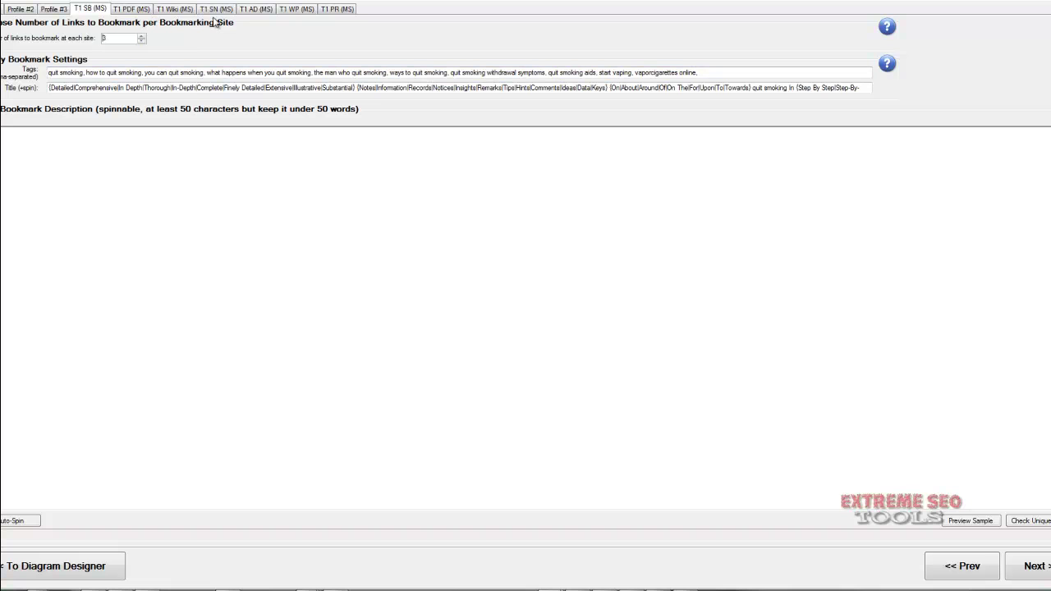
left_click(250, 15)
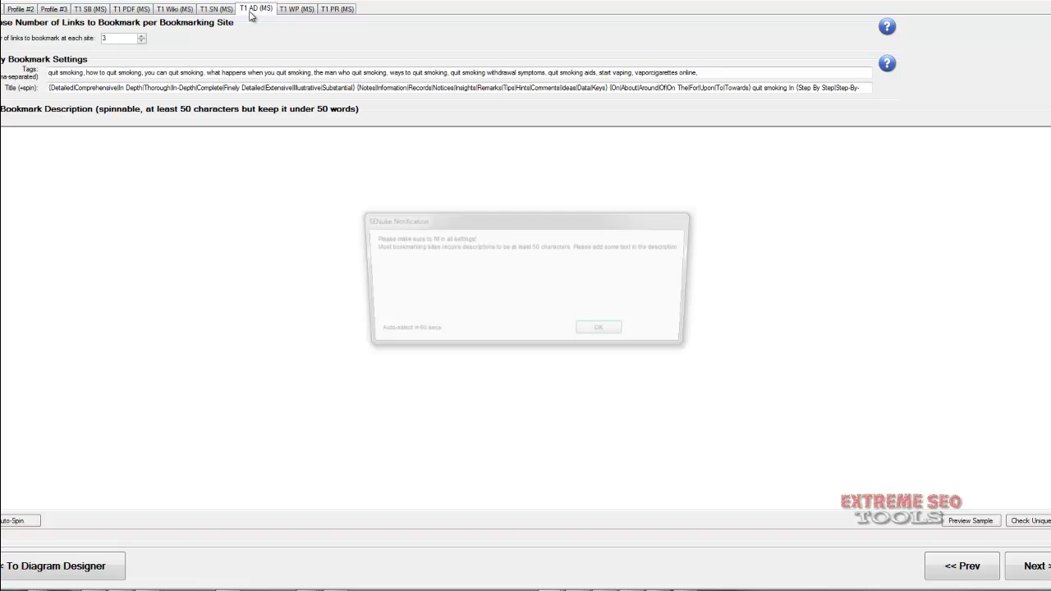
left_click(604, 332)
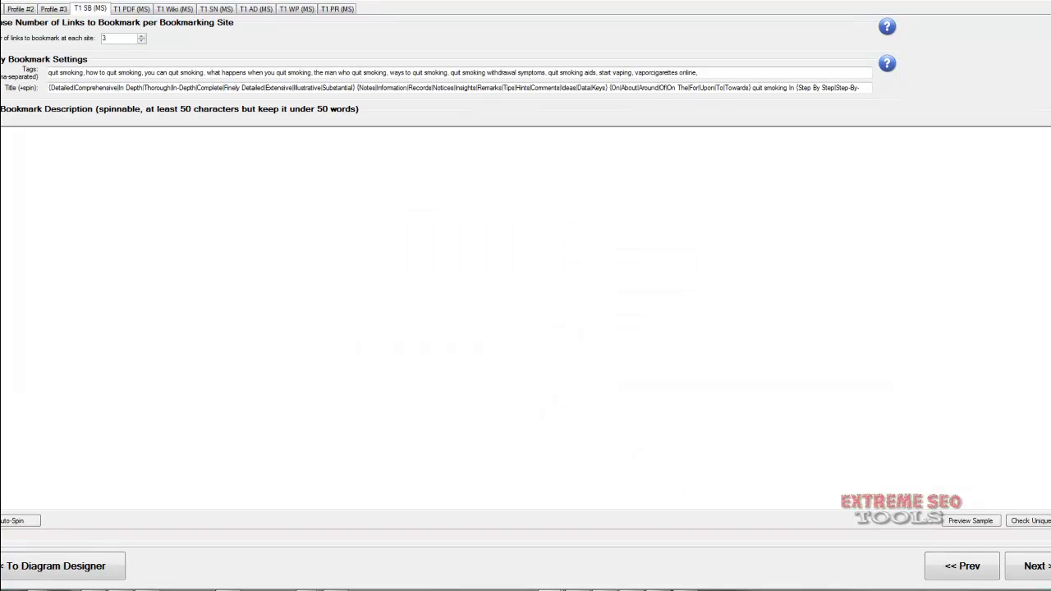
Open a blank Notepad document and paste the copied spun article into it.
key("super")
left_click(261, 541)
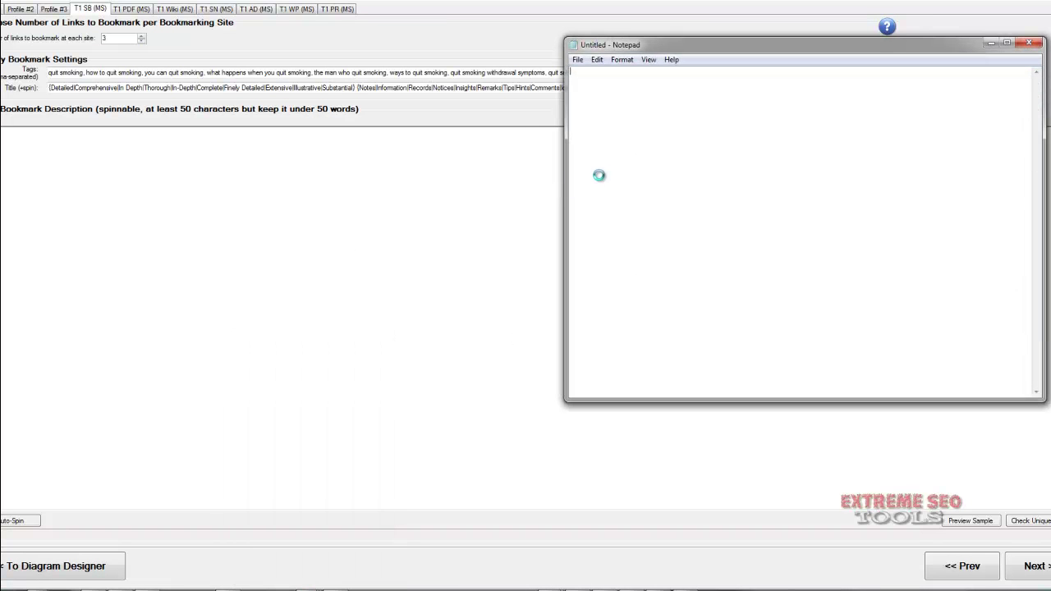
key("ctrl+v")
Generate a new bookmark description in SenukeX Bio / About Spinner and paste it as the T1 SB (MS) bookmark description.
left_click(288, 307)
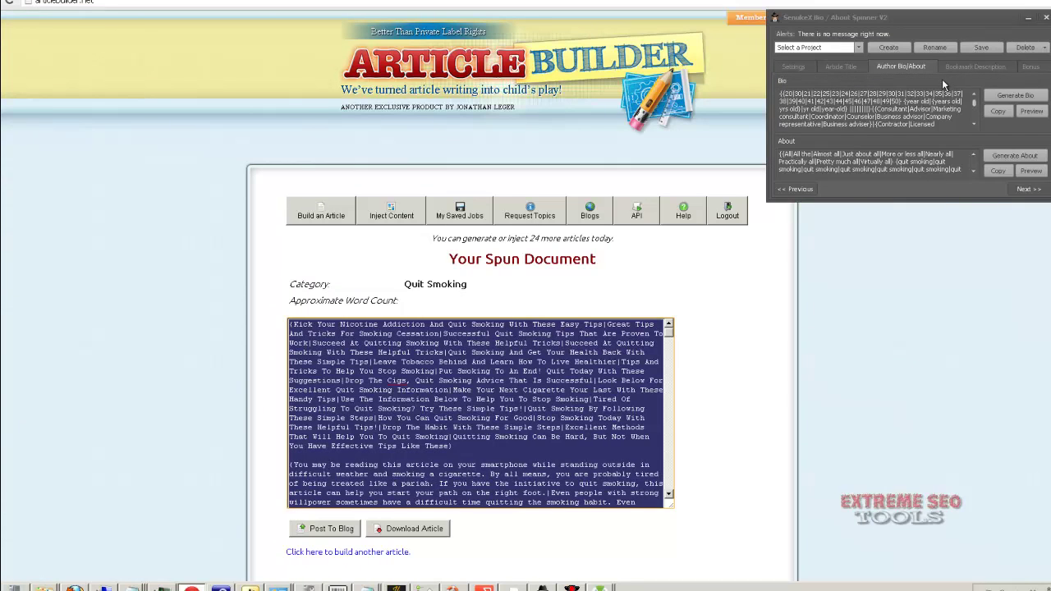
left_click(959, 68)
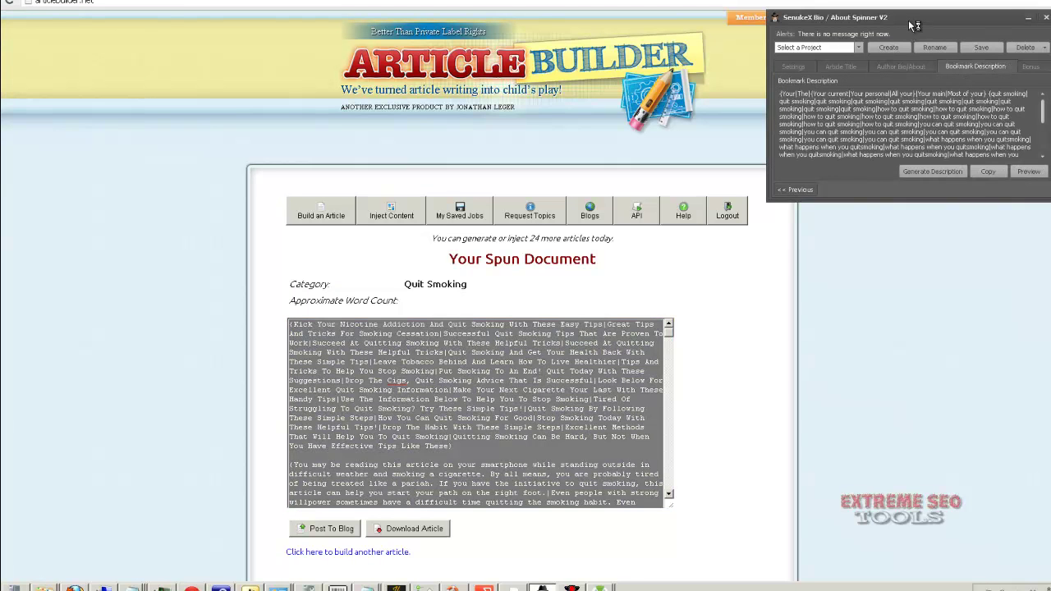
left_click(909, 230)
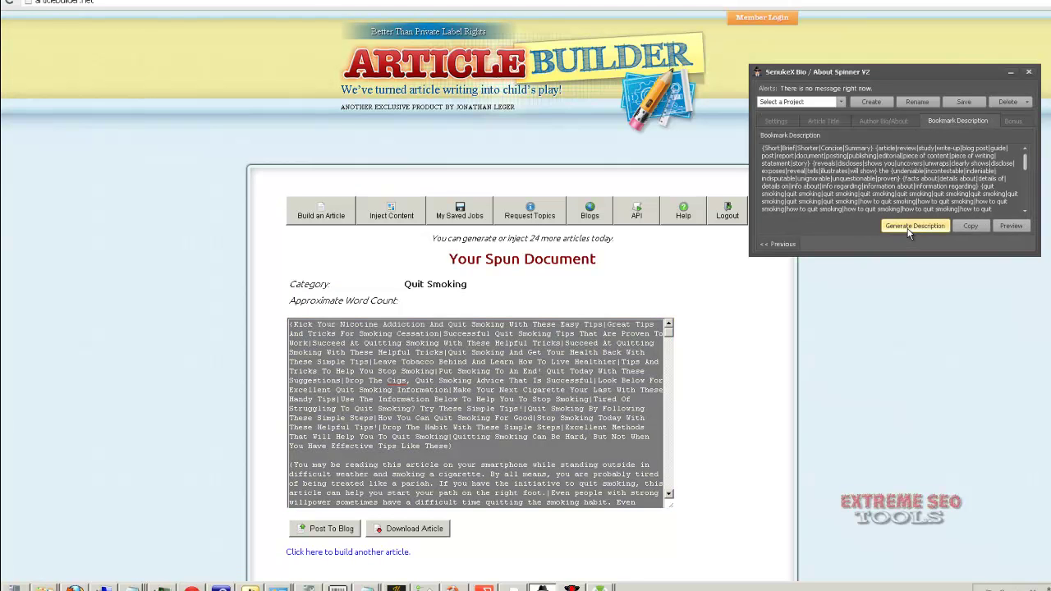
left_click(970, 226)
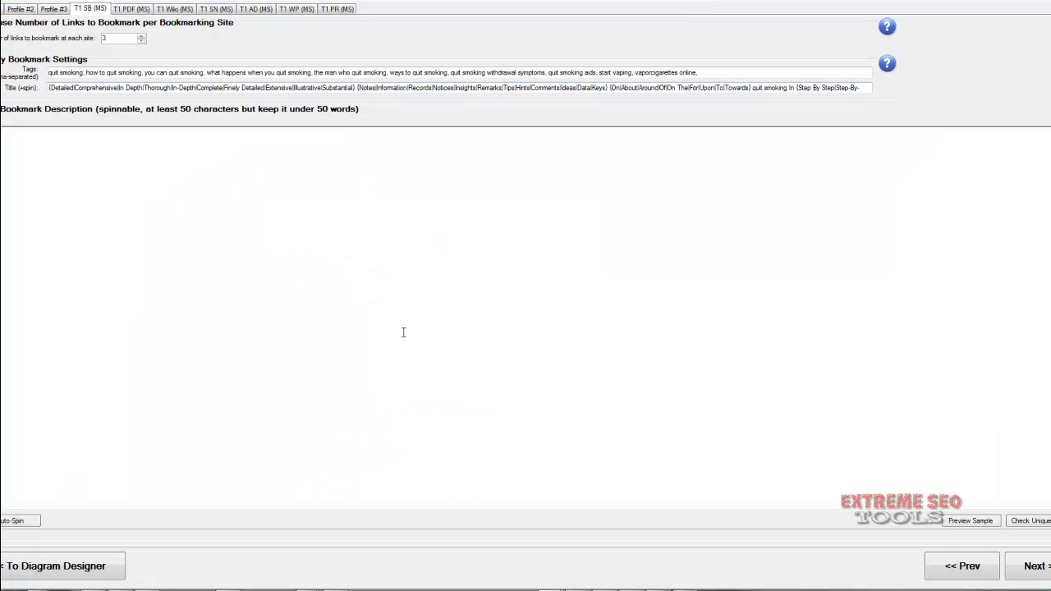
left_click(146, 225)
key("ctrl+v")
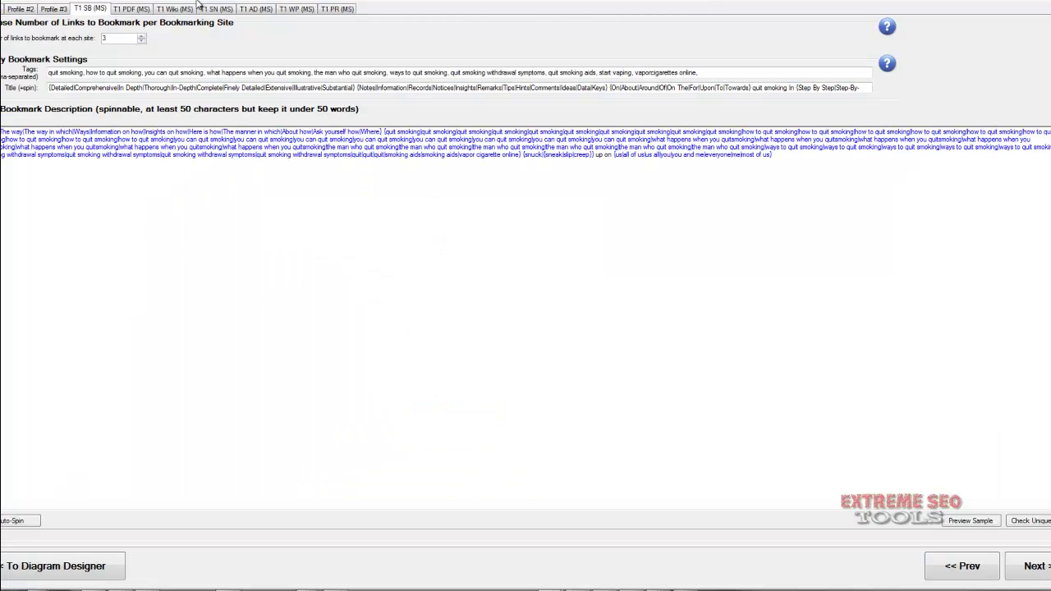
Paste the spun article into the T1 PDF (MS) settings and move its title spintax from the article body to the Title.
left_click(146, 10)
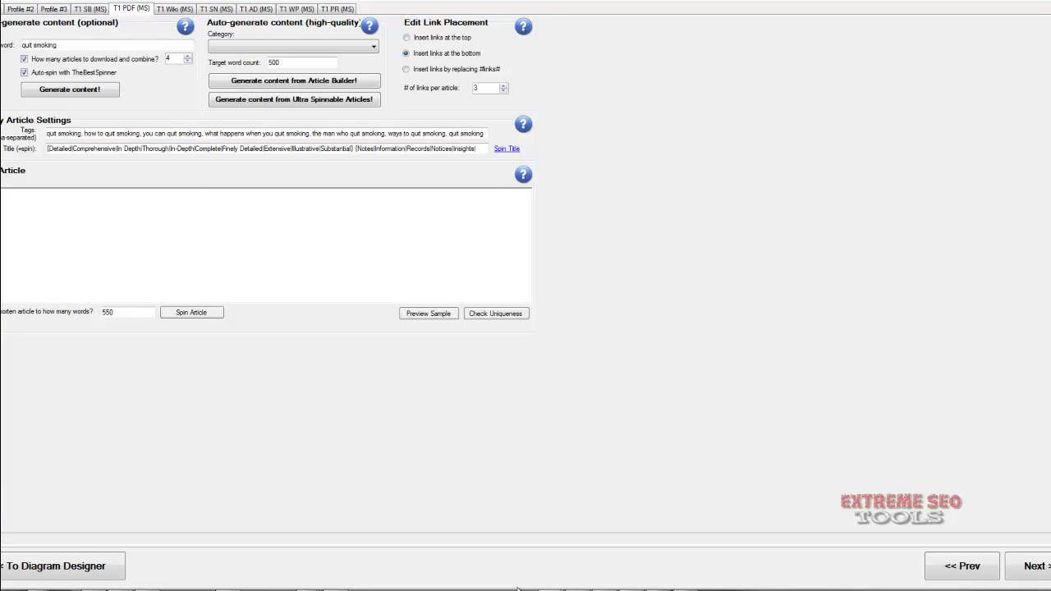
left_click_drag(484, 231, 2, 193)
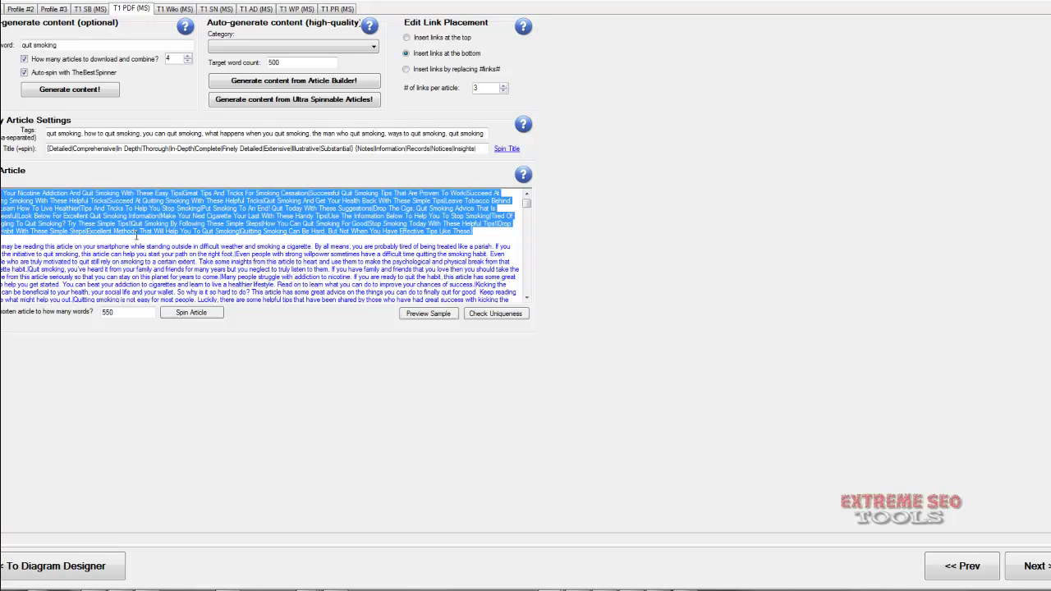
key("Delete")
key("shift+Tab")
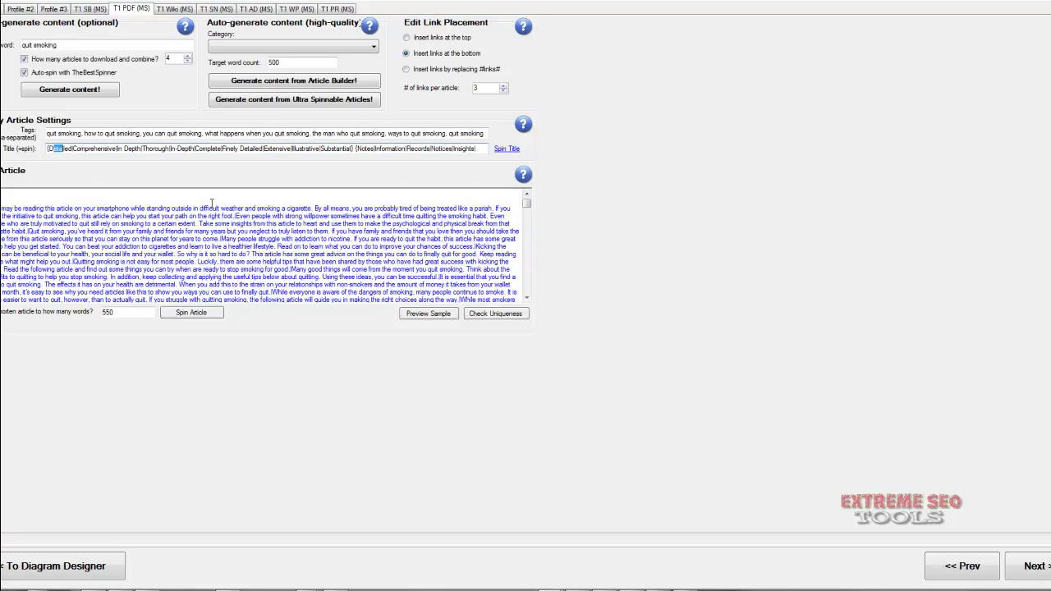
key("ctrl+a")
key("ctrl+v")
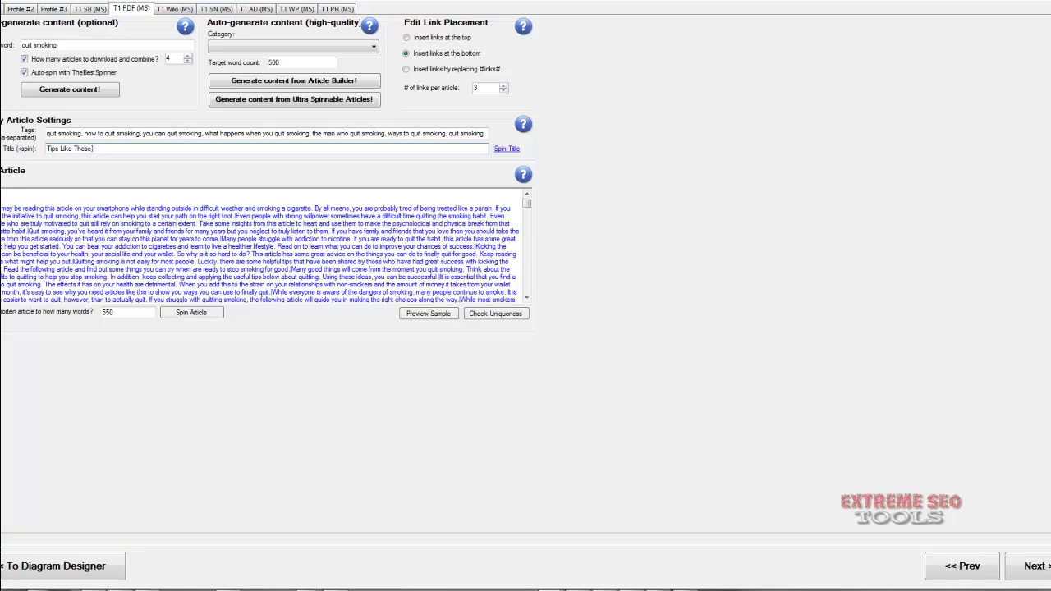
key("Tab")
key("Delete")
key("Delete")
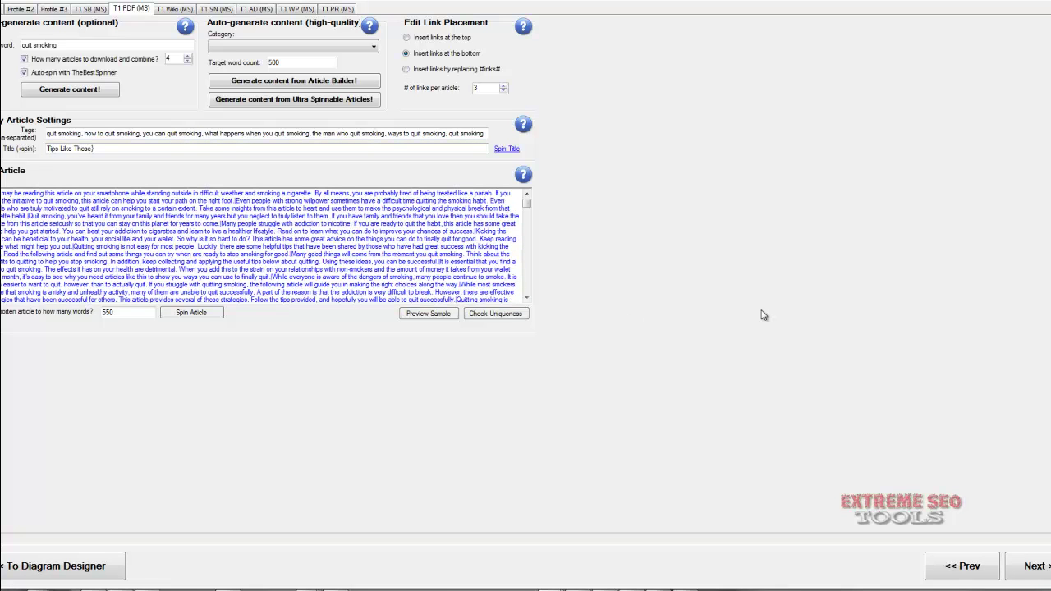
Preview a spun sample of the T1 PDF (MS) article and examine its text and link placement.
left_click(443, 313)
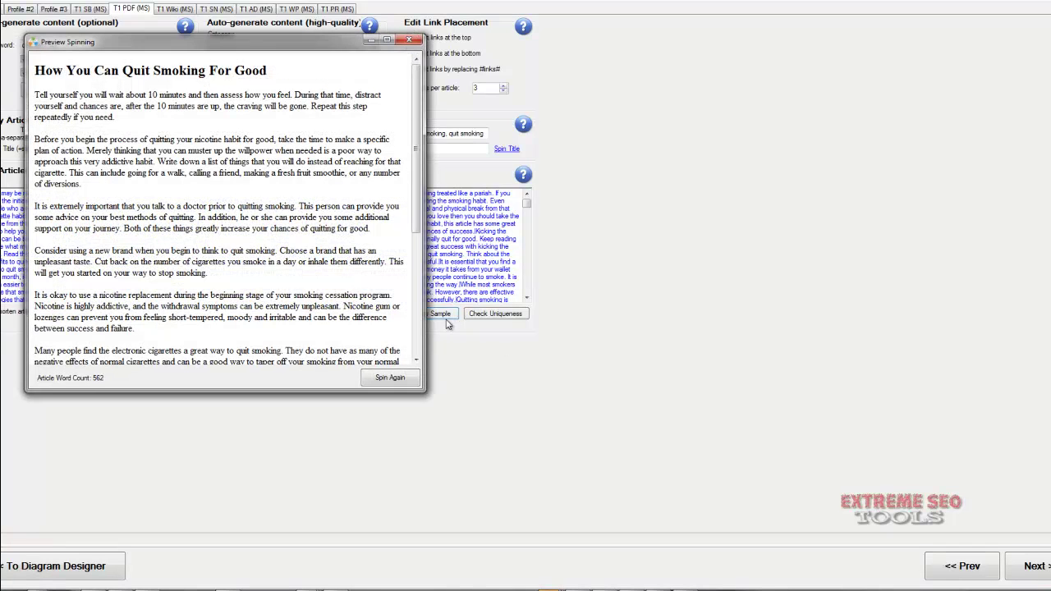
left_click_drag(416, 106, 408, 257)
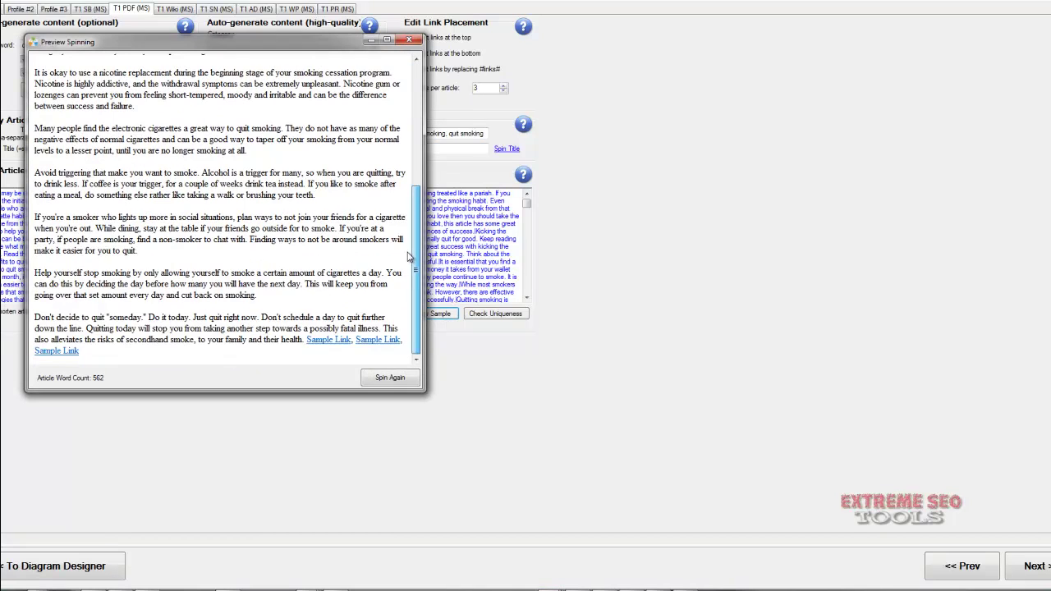
scroll(408, 257, "up", 15)
left_click(416, 40)
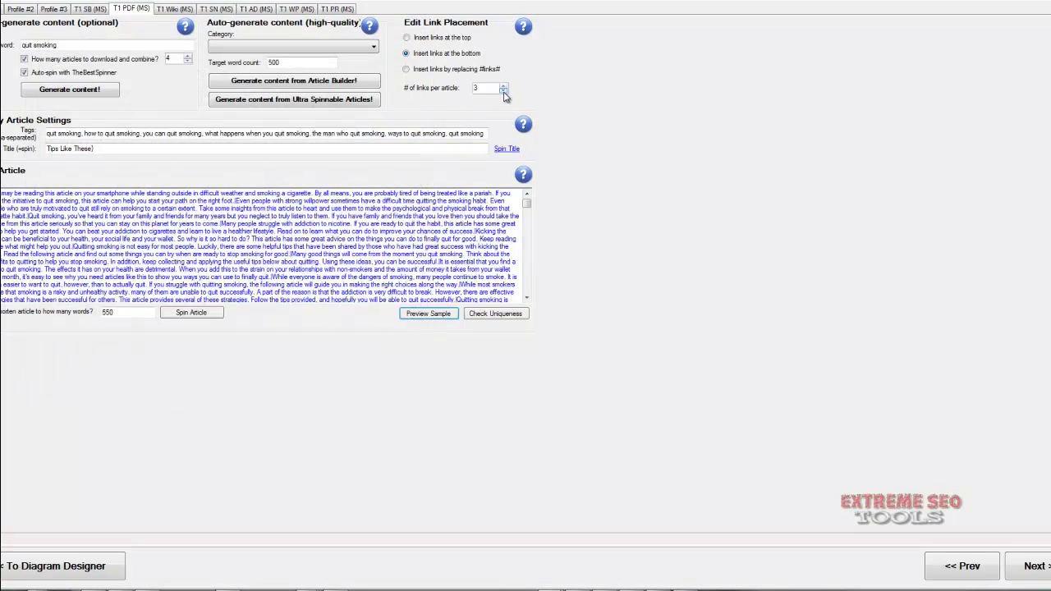
Paste a newly built spun article from Article Builder into T1 Wiki (MS) and replace the Title with the article's title spintax.
left_click(183, 10)
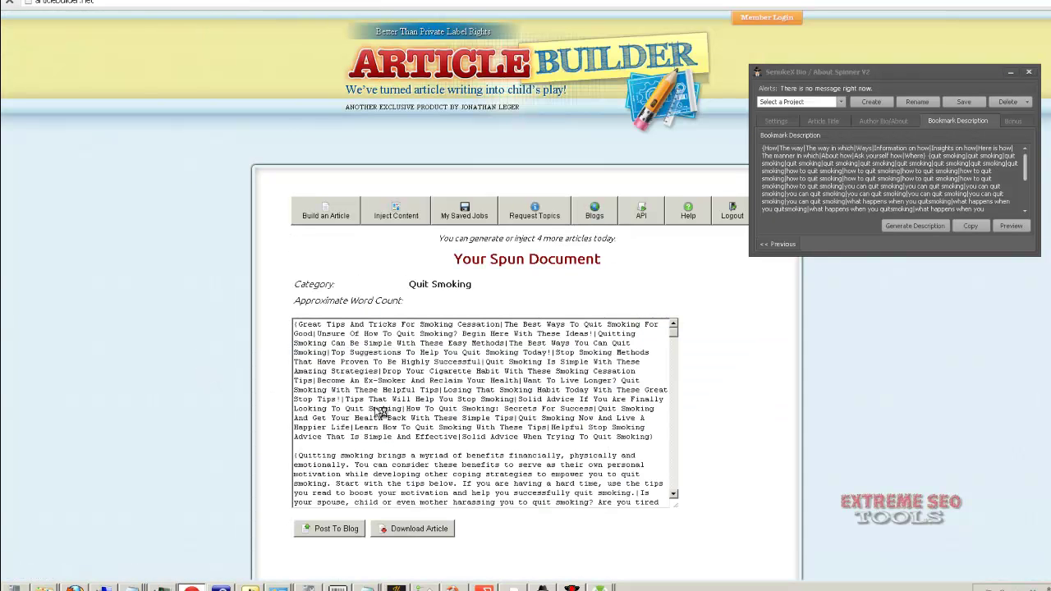
left_click(375, 406)
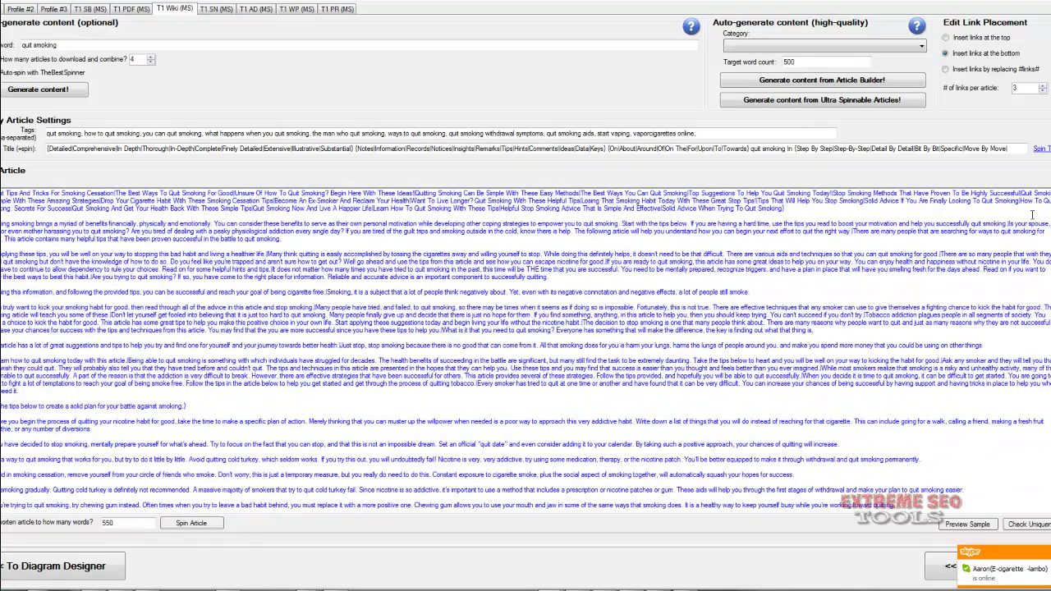
left_click_drag(786, 209, 585, 182)
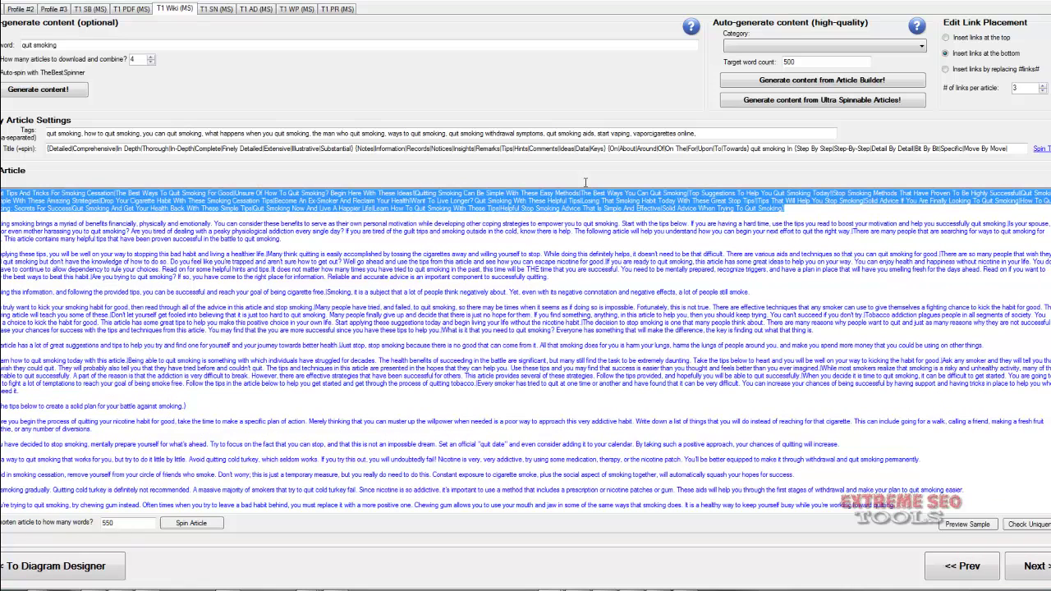
key("ctrl+c")
left_click(69, 148)
key("ctrl+a")
key("ctrl+v")
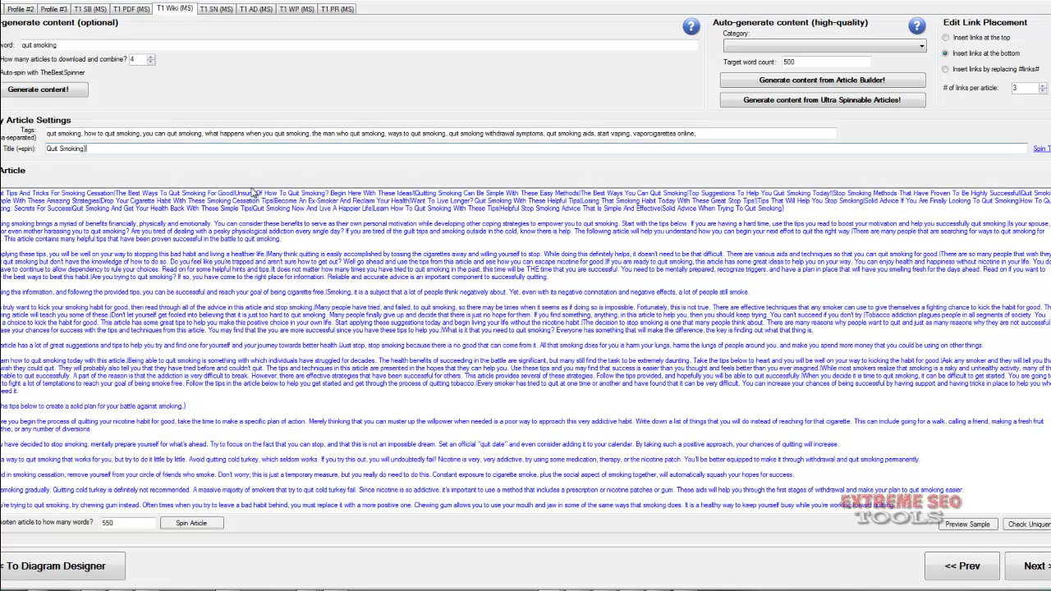
Continue to T1 SN (MS) and copy the current spun document from Article Builder into its article.
left_click(1030, 565)
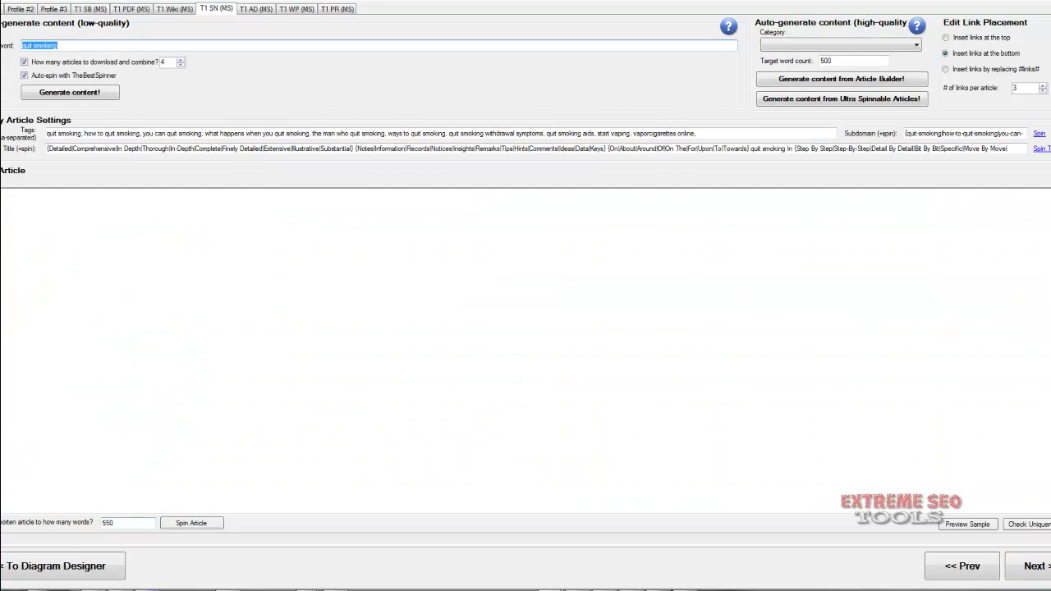
mouse_move(147, 587)
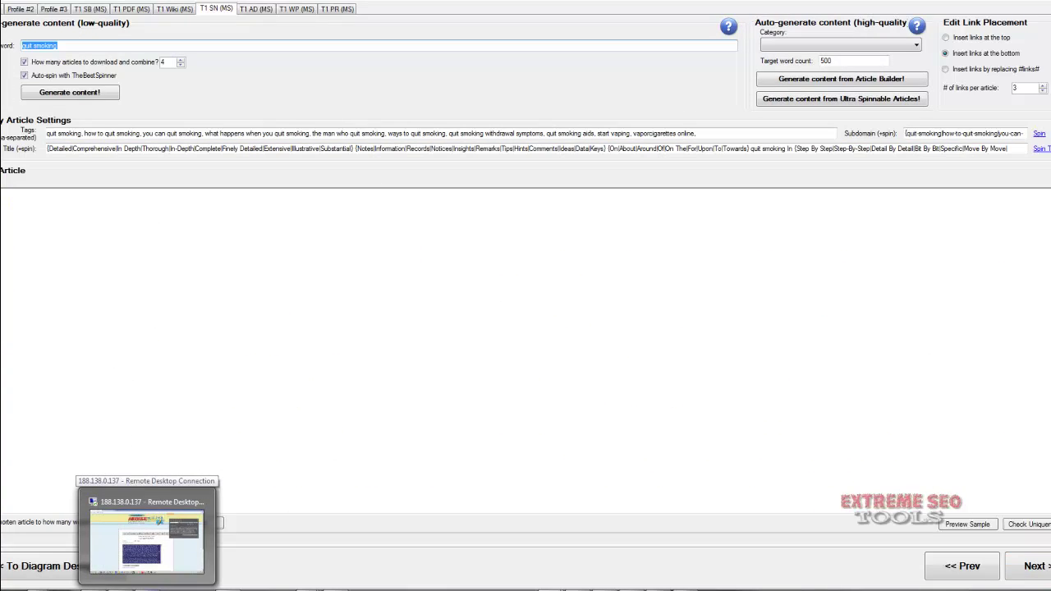
left_click(147, 537)
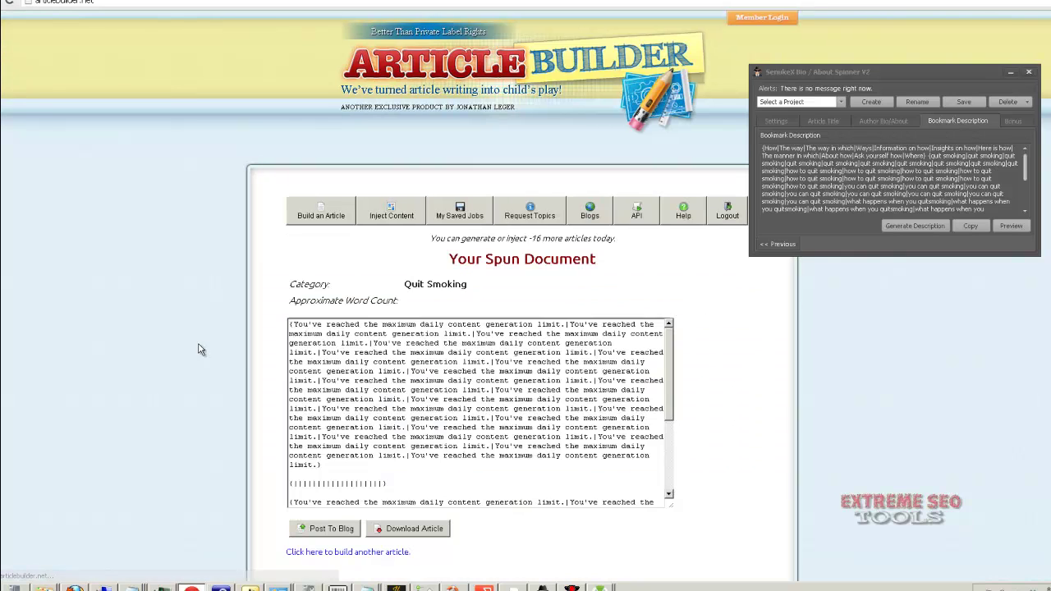
left_click(345, 389)
key("ctrl+a")
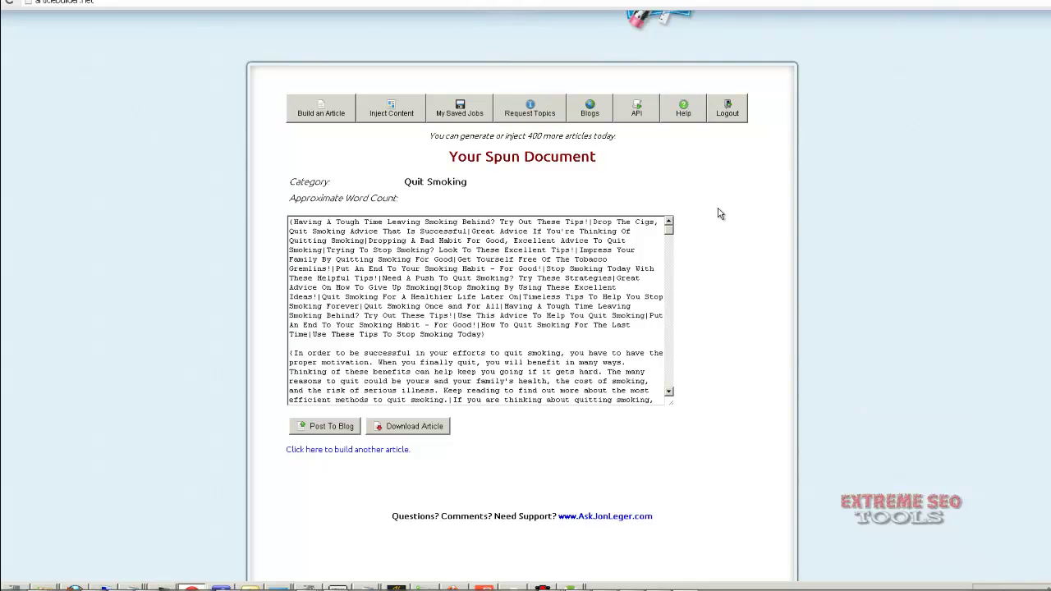
Copy the newly built Quit Smoking spun document from Article Builder and replace the entire T1 SN (MS) article with it.
left_click(423, 298)
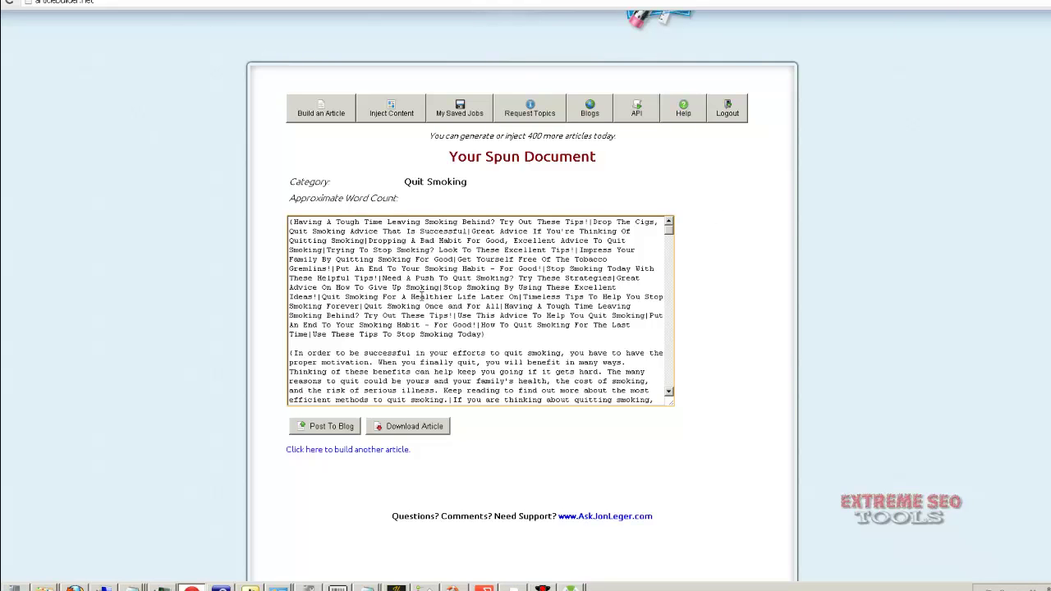
key("ctrl+a")
key("alt+Tab")
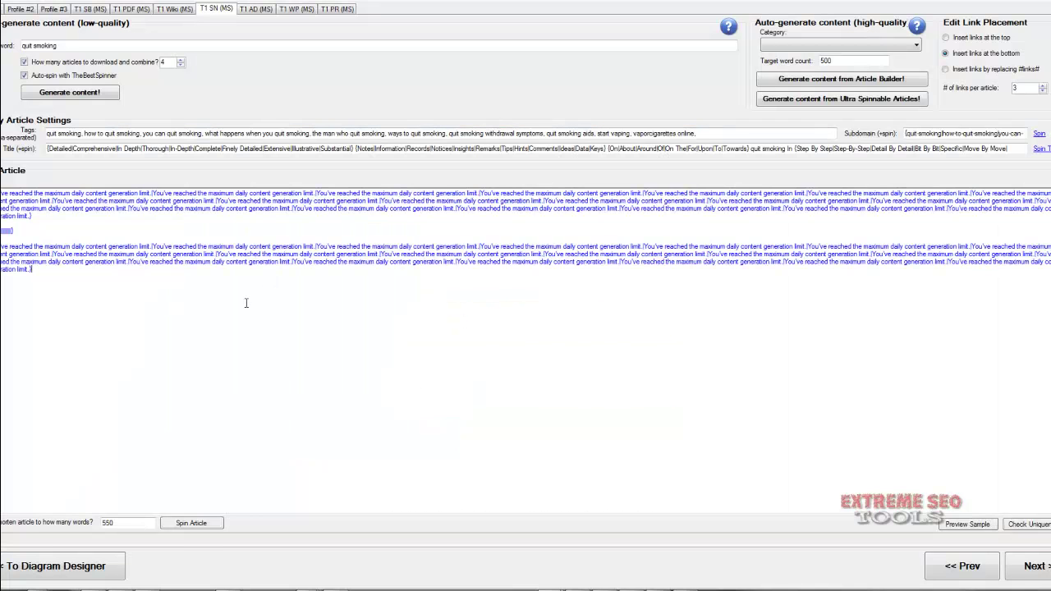
key("ctrl+a")
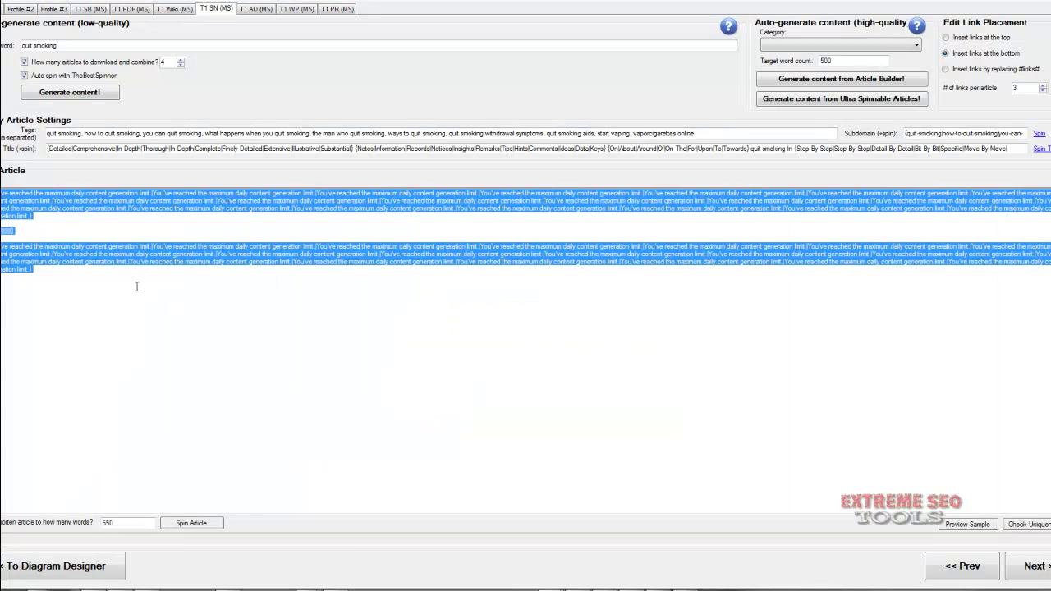
key("ctrl+v")
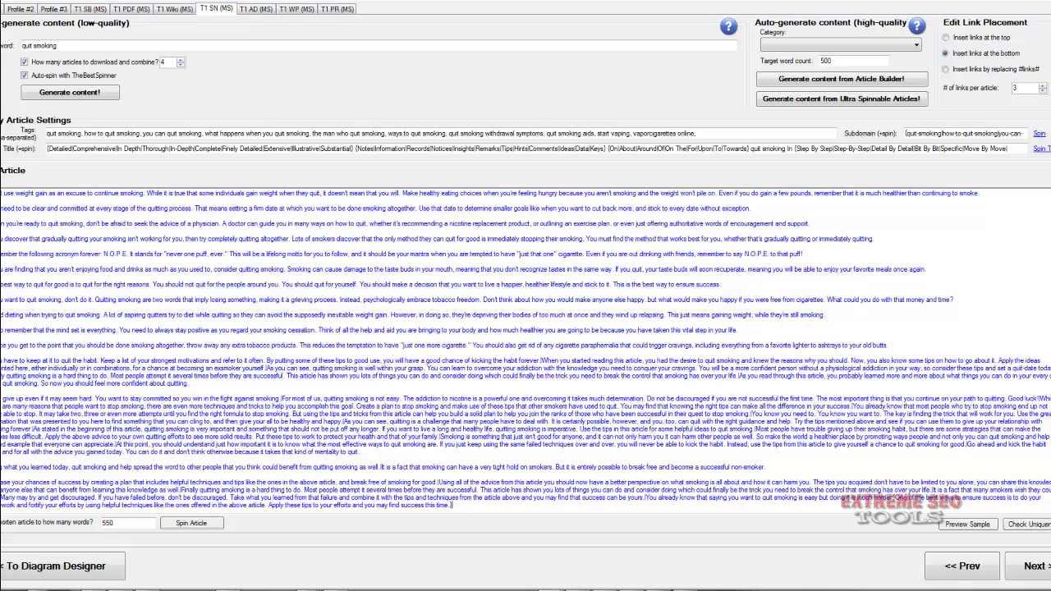
scroll(525, 348, "up", 10)
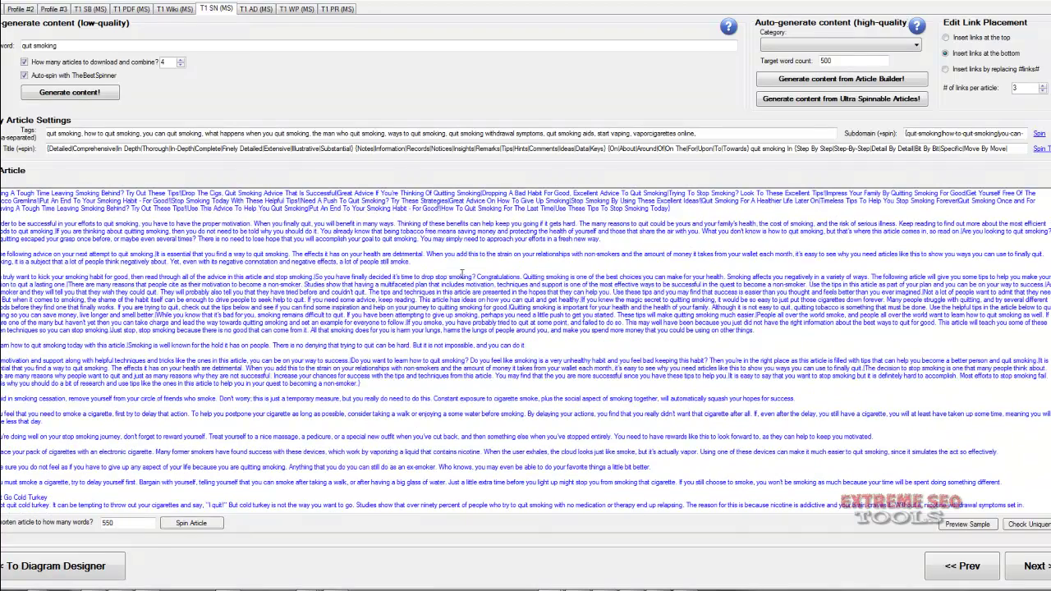
left_click_drag(686, 206, 2, 193)
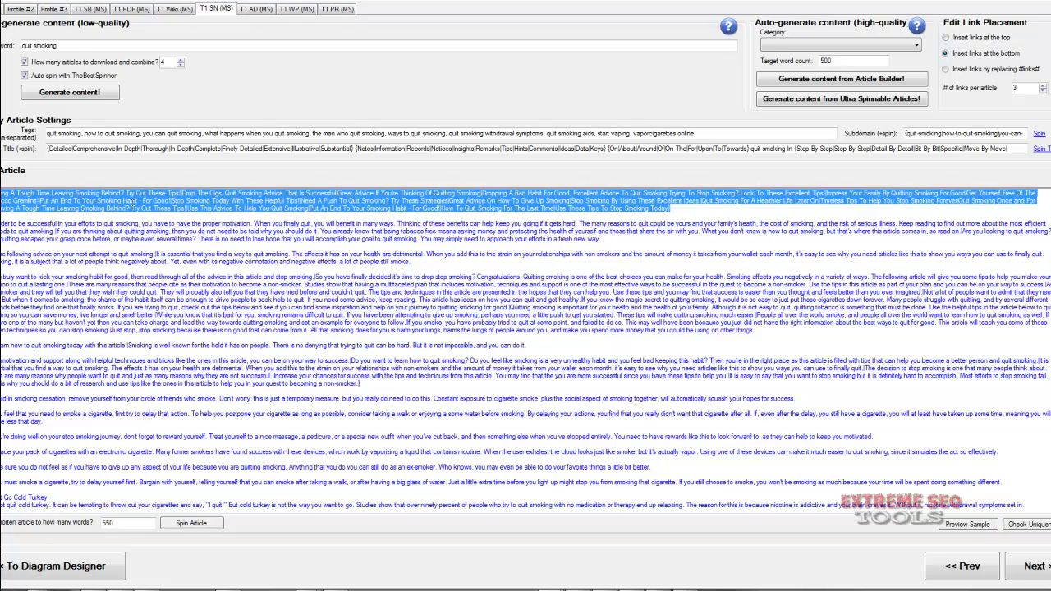
key("Delete")
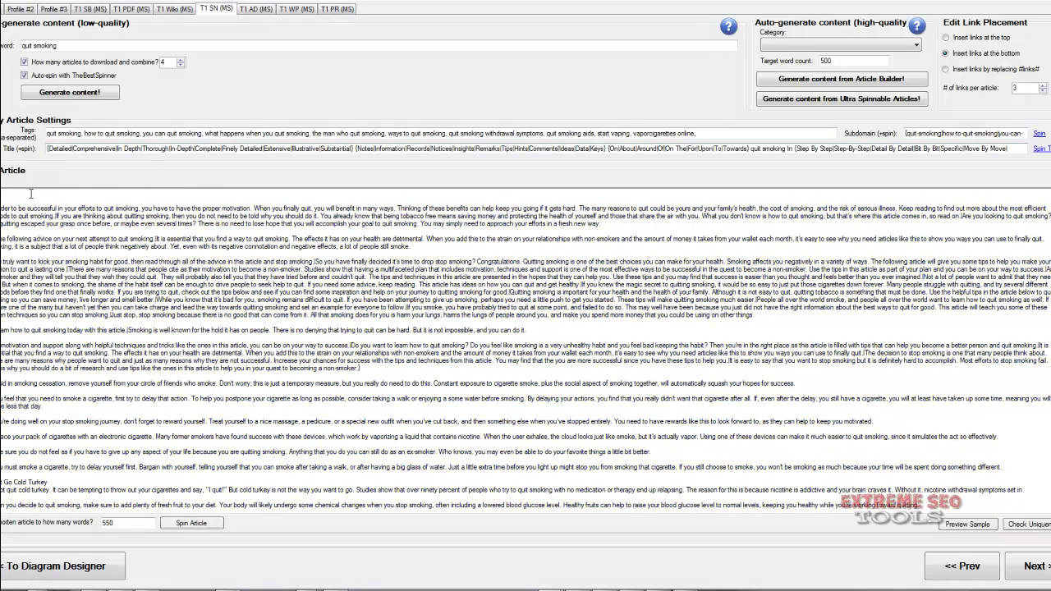
key("ctrl+z")
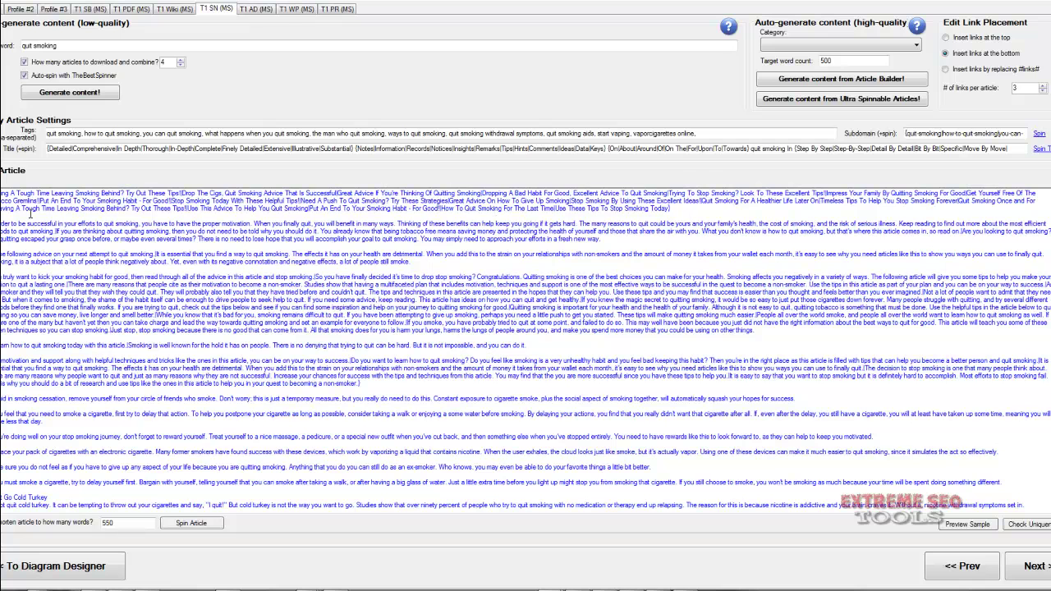
Cut the title spintax from the start of the T1 SN (MS) article and clear the existing Title for it.
left_click_drag(681, 207, 2, 193)
key("ctrl+x")
left_click(128, 152)
key("ctrl+a")
key("BackSpace")
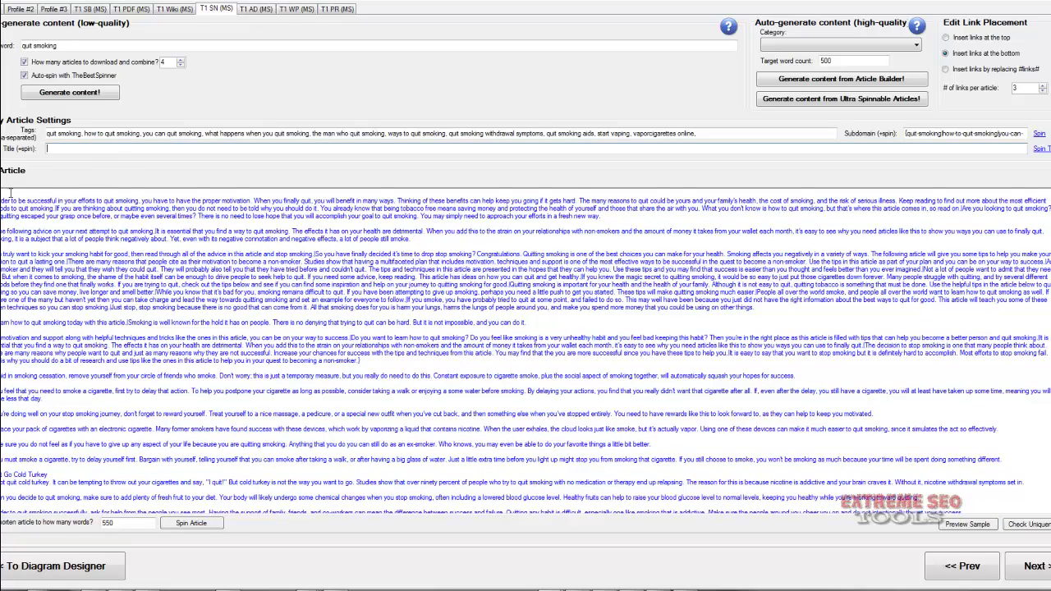
Build another Quit Smoking spun document in Article Builder and paste it as the T1 AD (MS) article.
left_click(1031, 566)
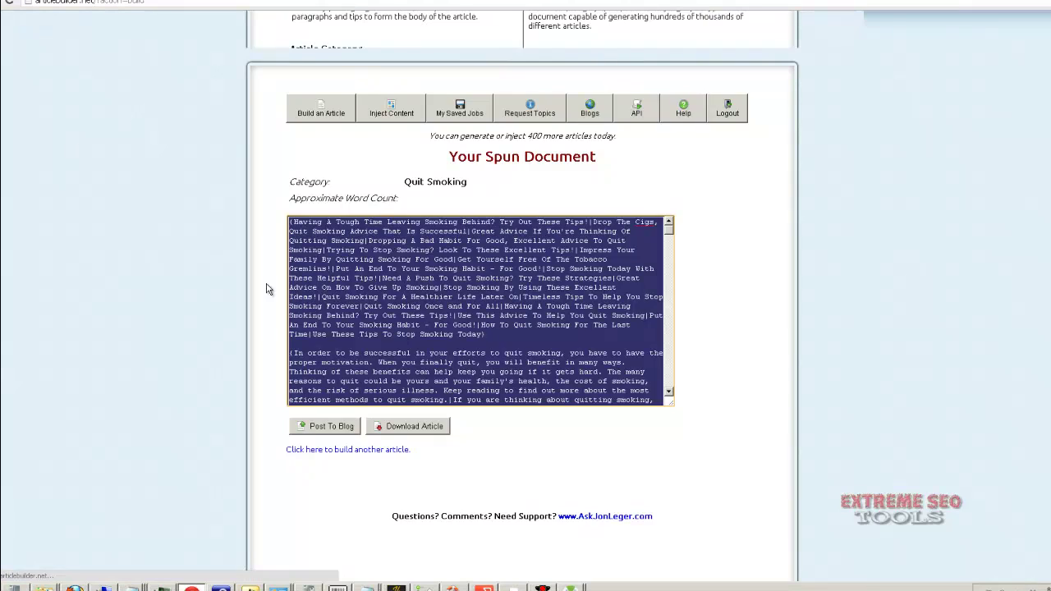
left_click(338, 315)
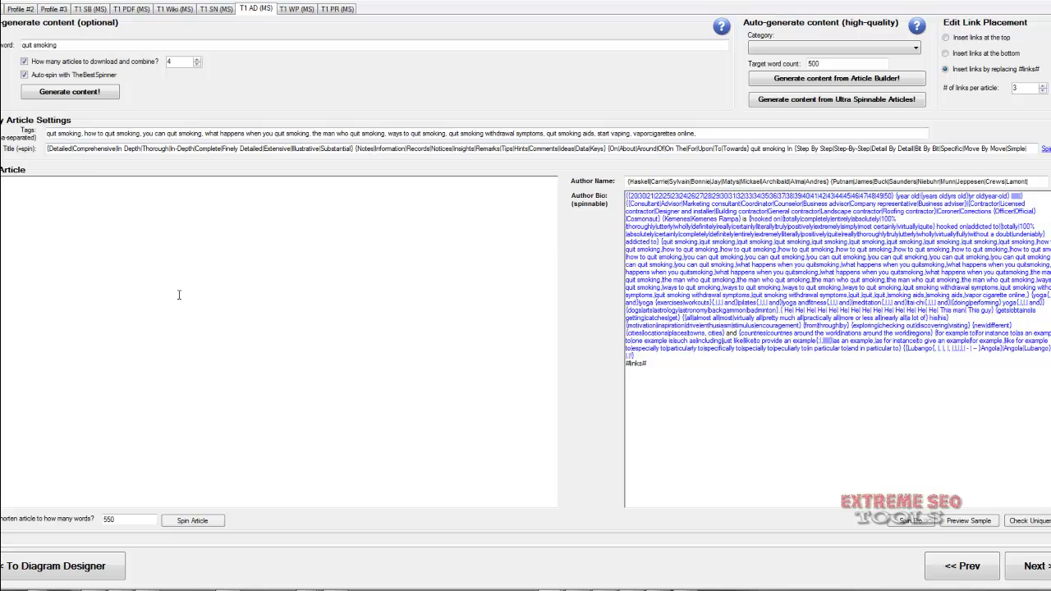
key("ctrl+v")
Move the title spintax from the T1 AD (MS) article into the Title, replacing its text, and remove the blank lines left behind.
left_click_drag(552, 492, 563, 186)
left_click_drag(70, 219, 2, 179)
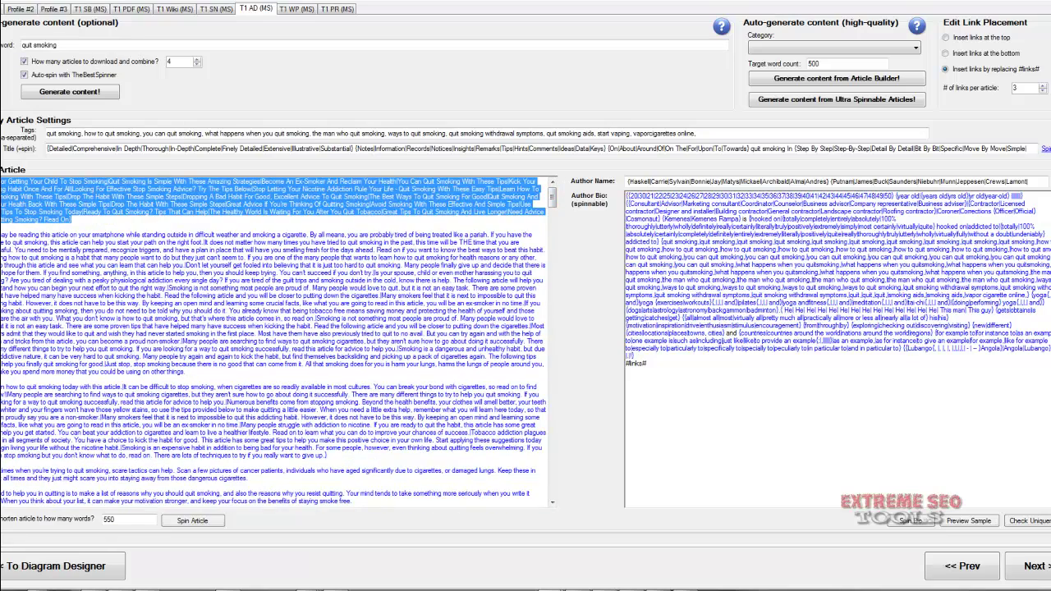
key("ctrl+x")
left_click(102, 148)
key("ctrl+a")
key("ctrl+v")
left_click(9, 215)
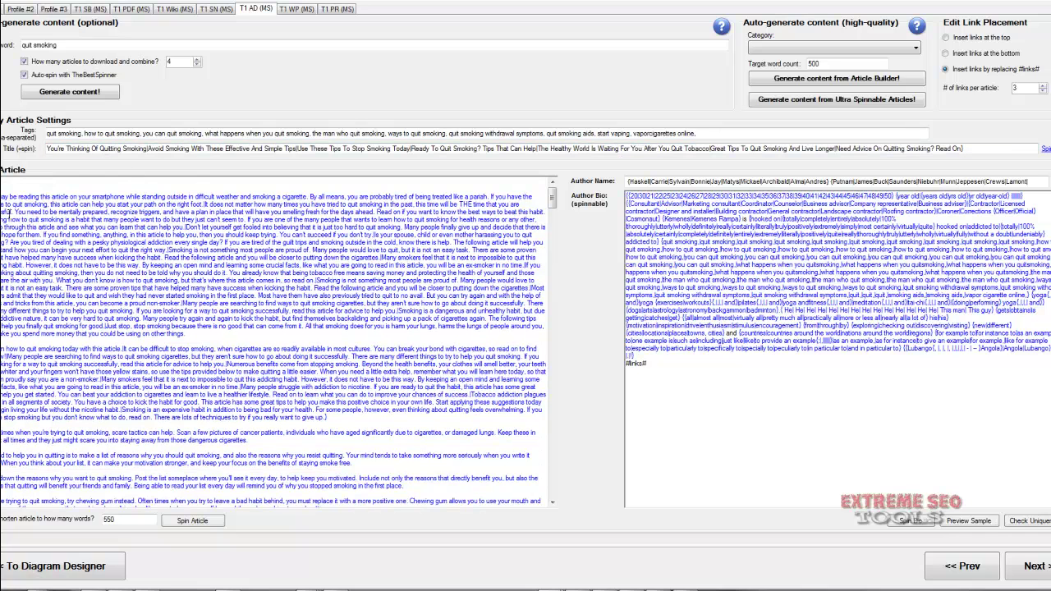
key("BackSpace")
key("BackSpace")
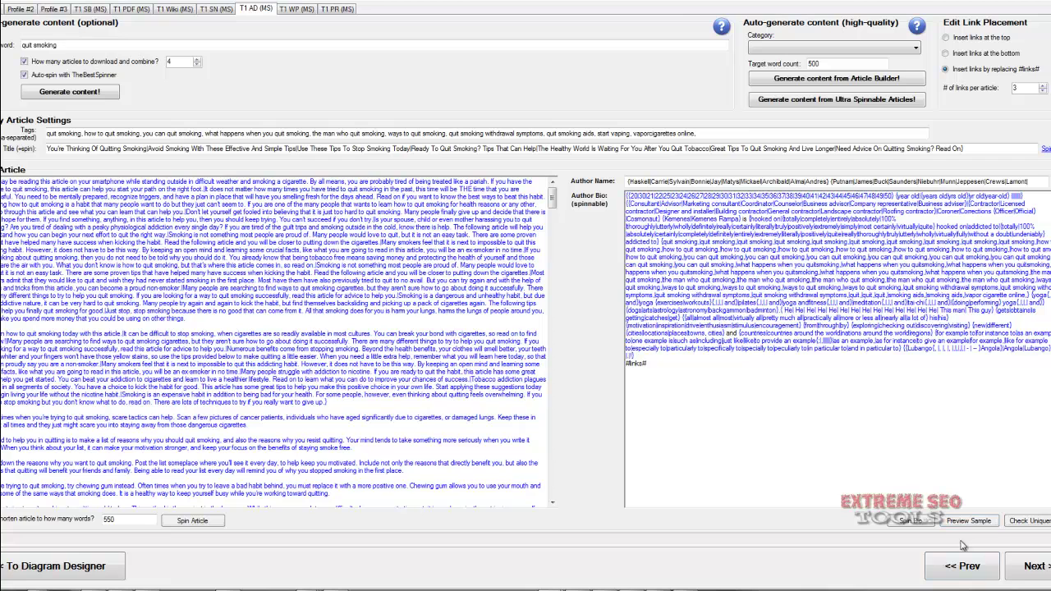
Build a fresh Quit Smoking spun document in Article Builder and paste it as the T1 WP (MS) article.
left_click(1028, 566)
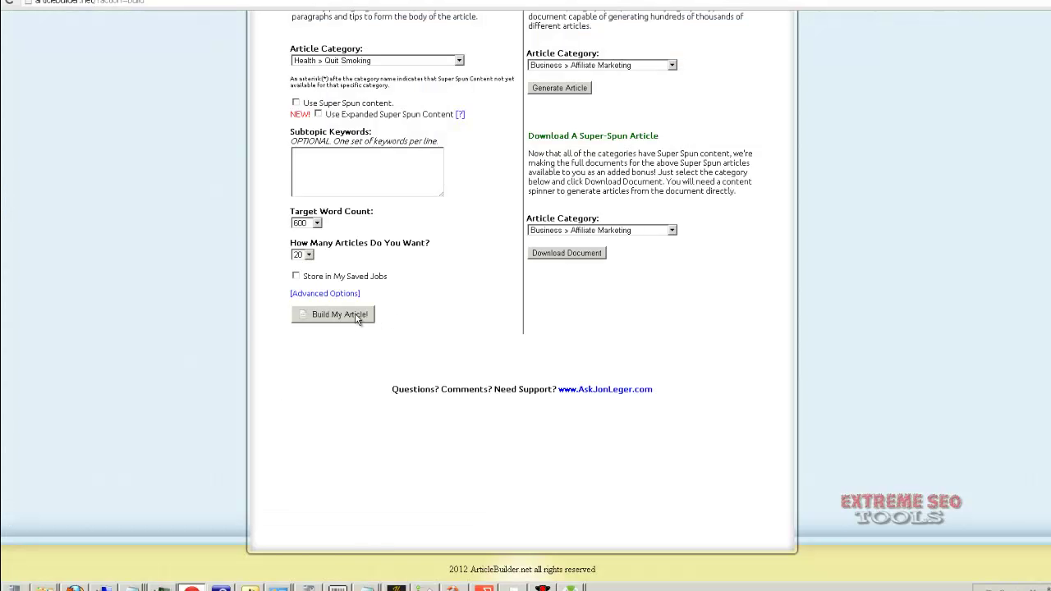
scroll(179, 319, "up", 1)
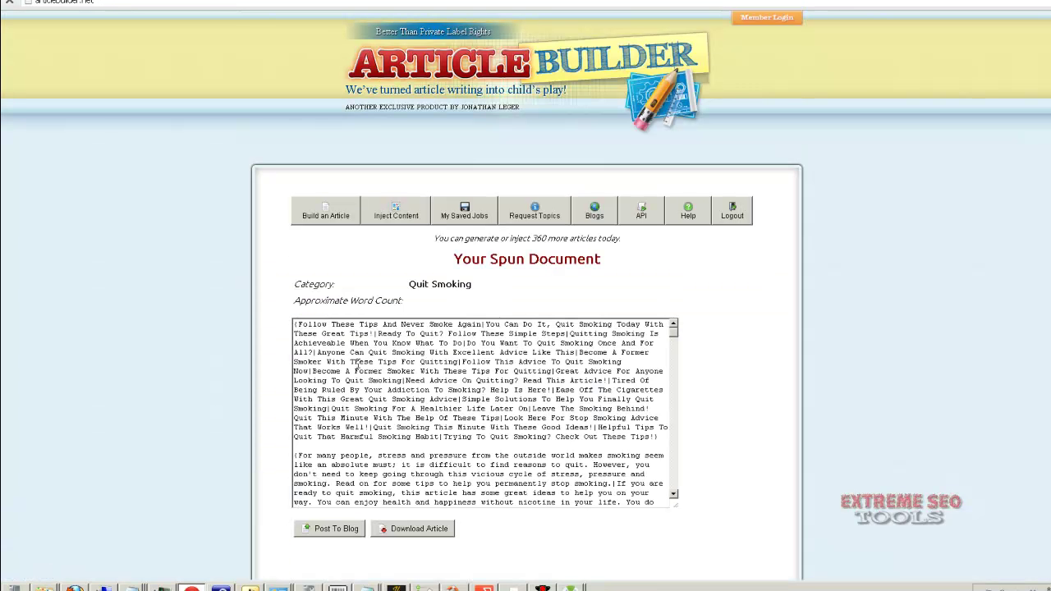
left_click(354, 361)
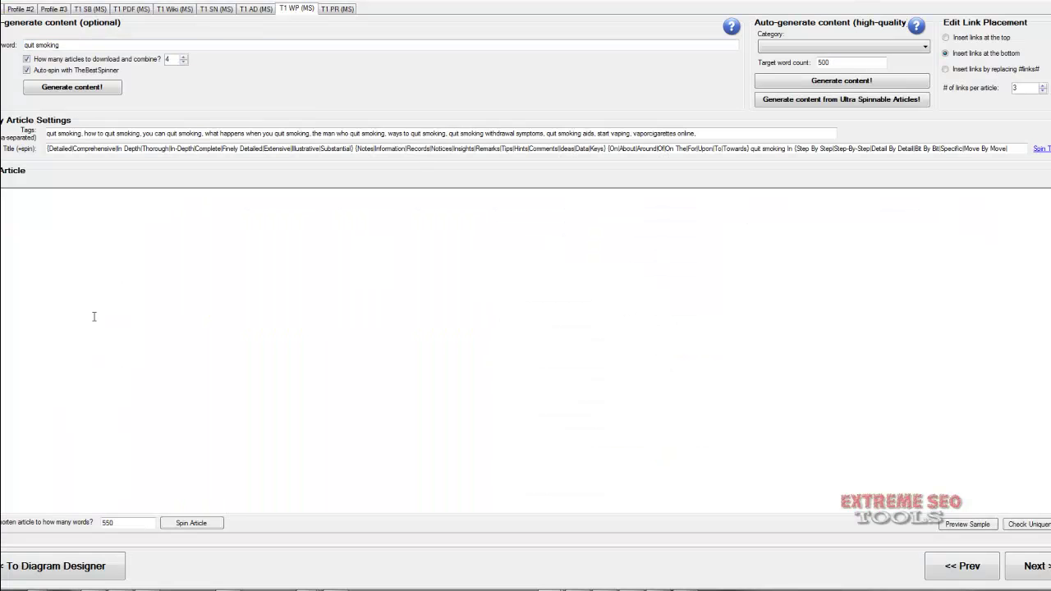
key("ctrl+v")
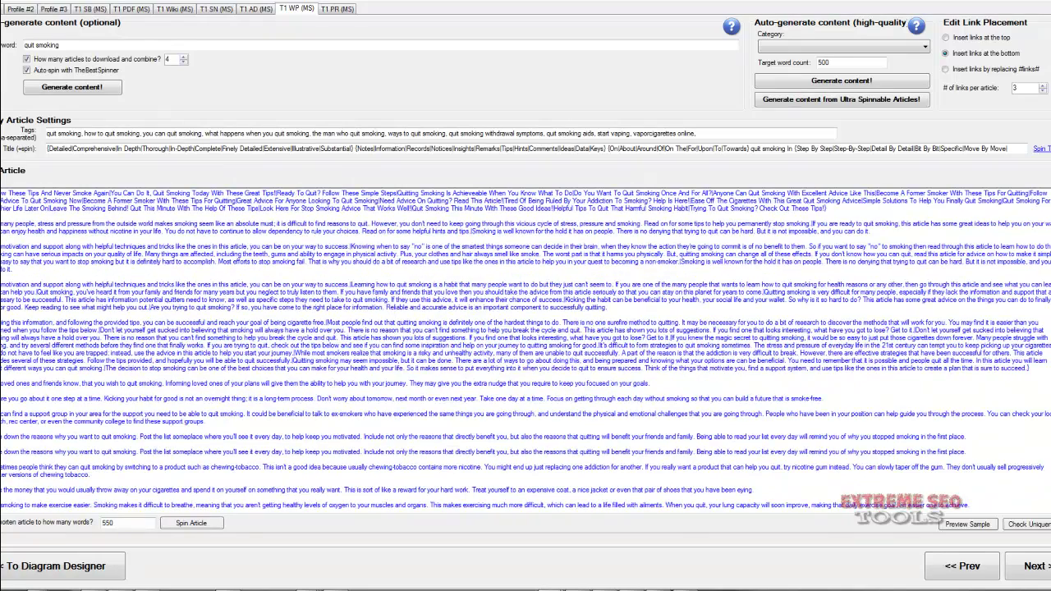
Move the title spintax from the T1 WP (MS) article body into the Title, replacing the existing title.
left_click_drag(834, 209, 1, 190)
key("Delete")
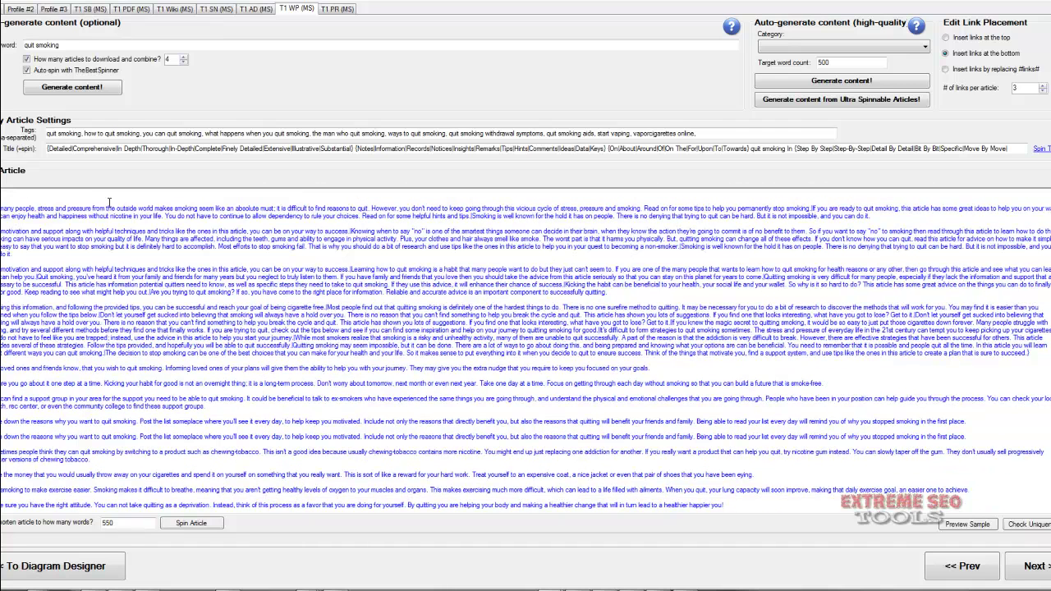
left_click(123, 149)
key("ctrl+a")
key("ctrl+v")
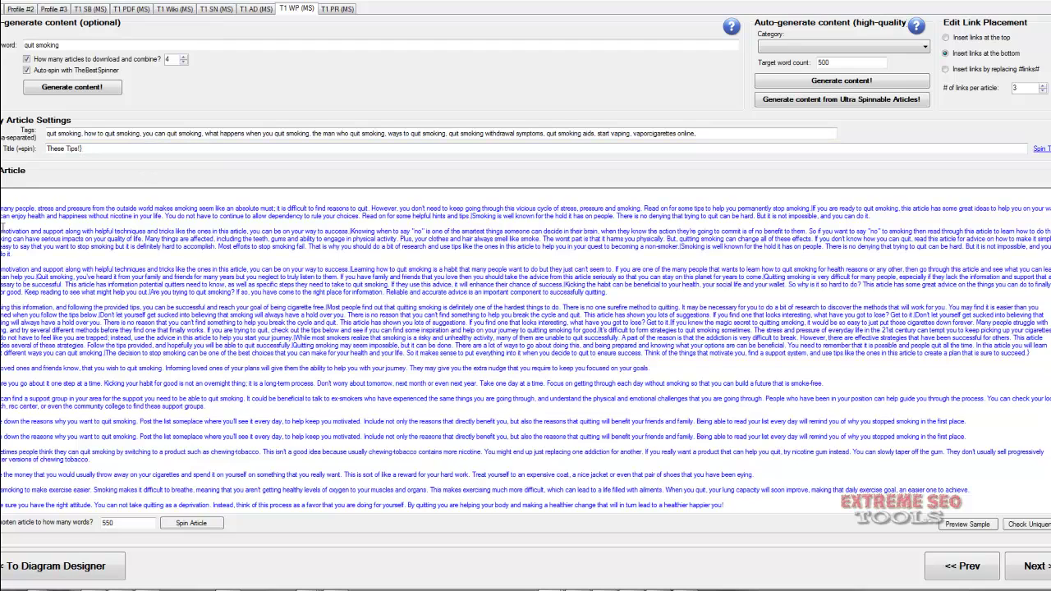
scroll(525, 349, "down", 1)
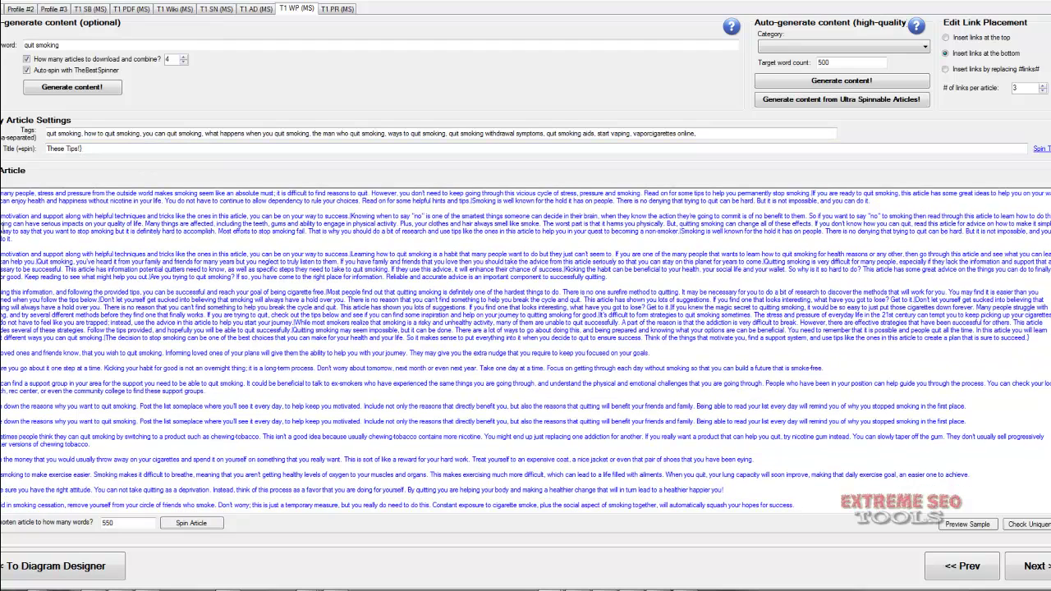
Build one more Quit Smoking spun document in Article Builder and paste it as the T1 PR (MS) press release.
left_click(1047, 568)
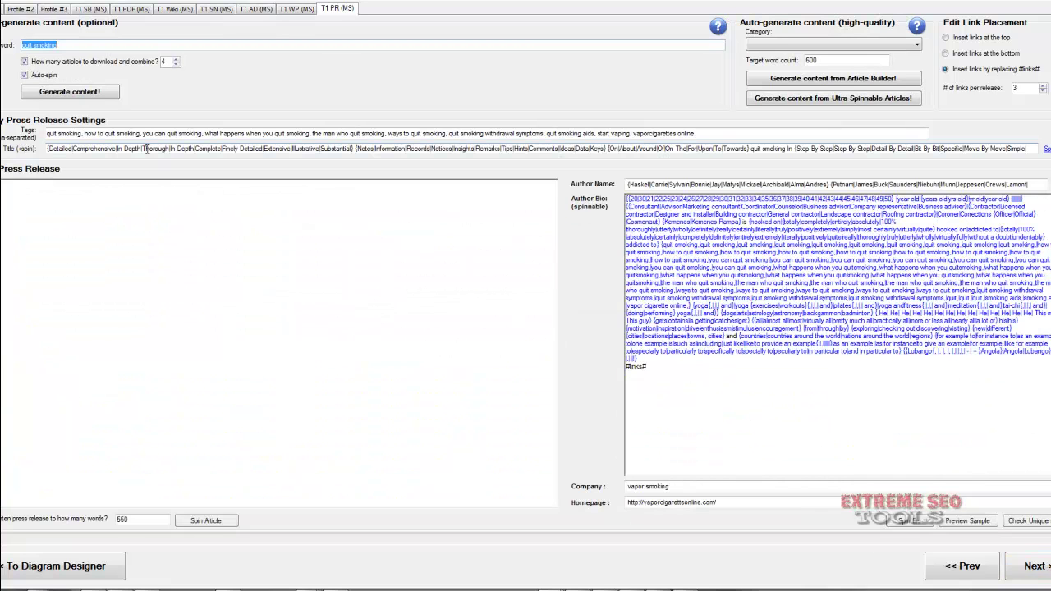
left_click(113, 48)
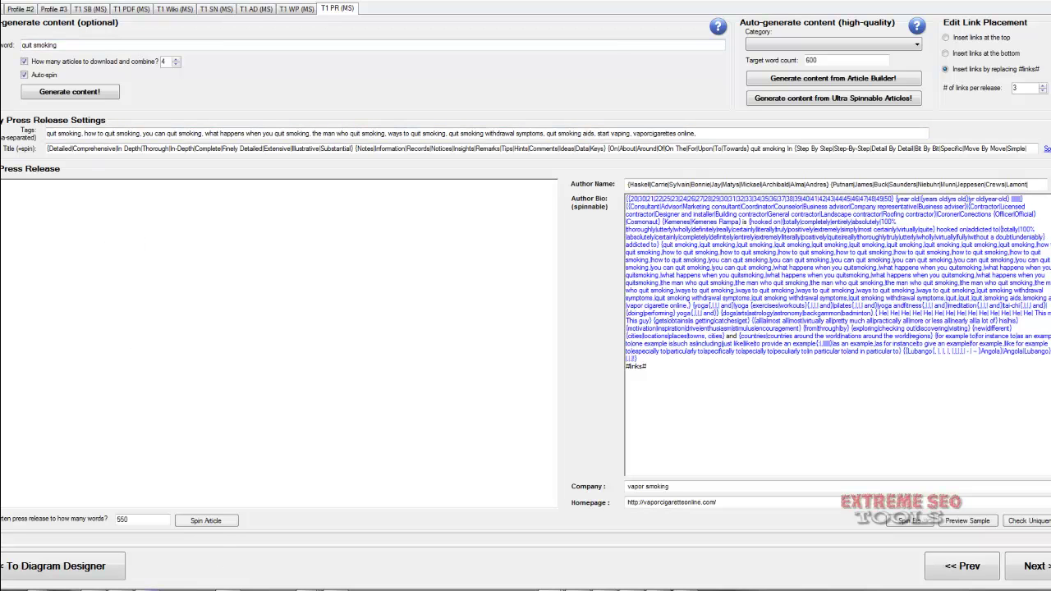
mouse_move(145, 586)
left_click(145, 525)
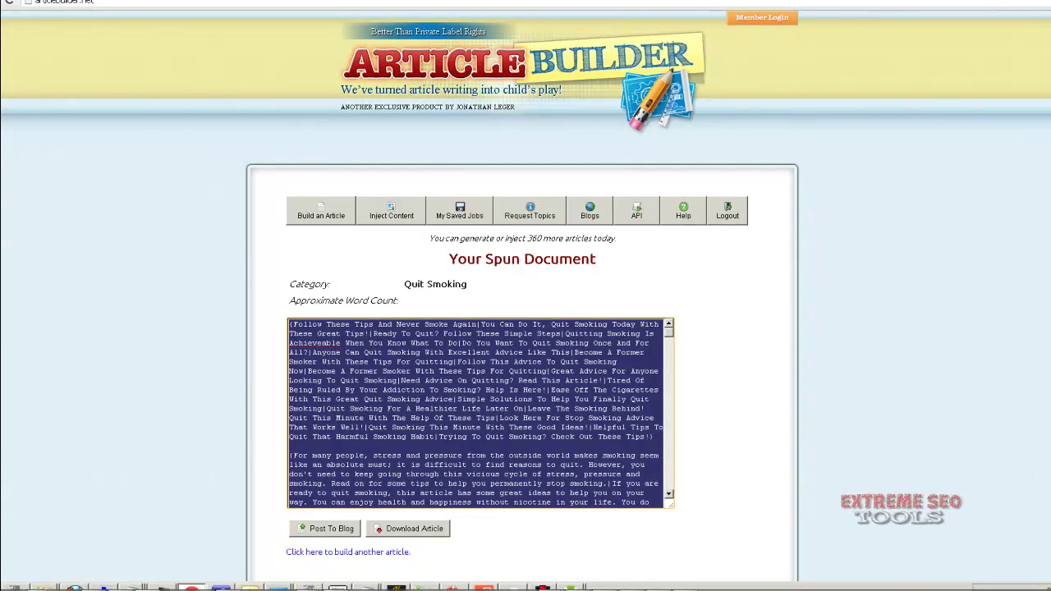
key("alt+Left")
left_click(328, 343)
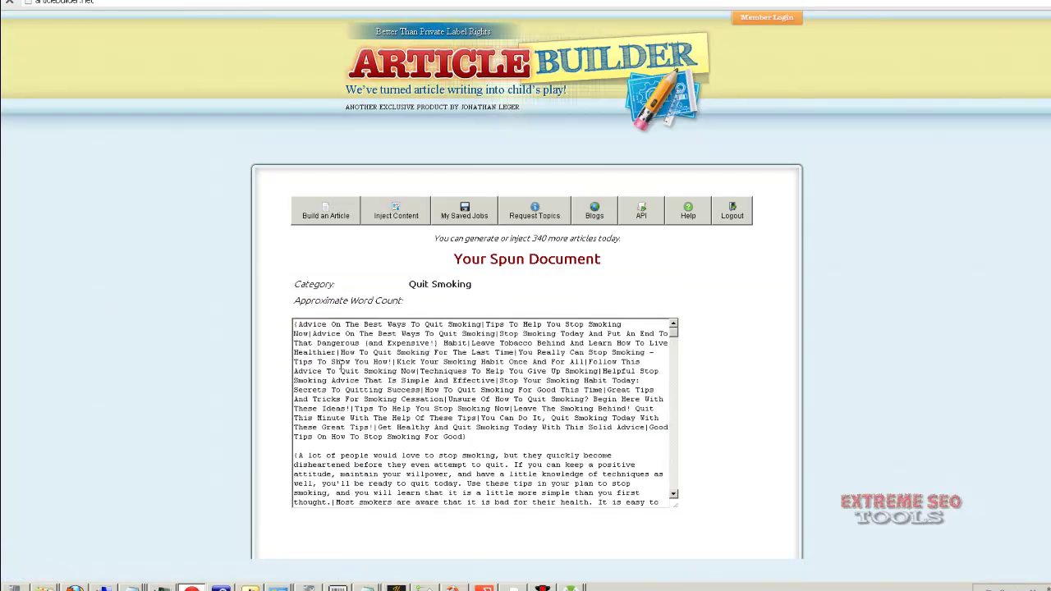
key("ctrl+a")
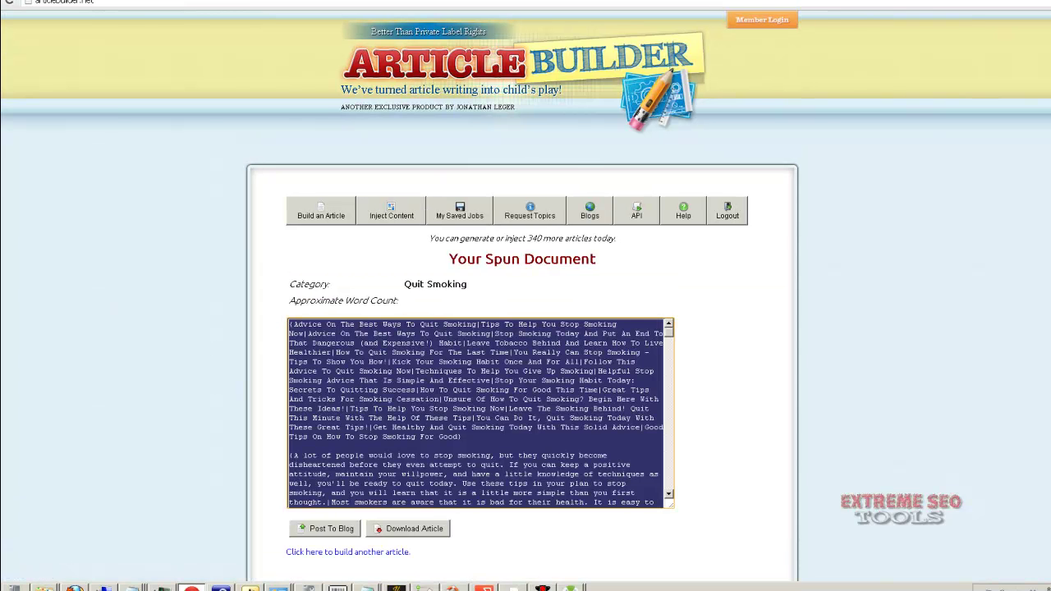
key("alt+Tab")
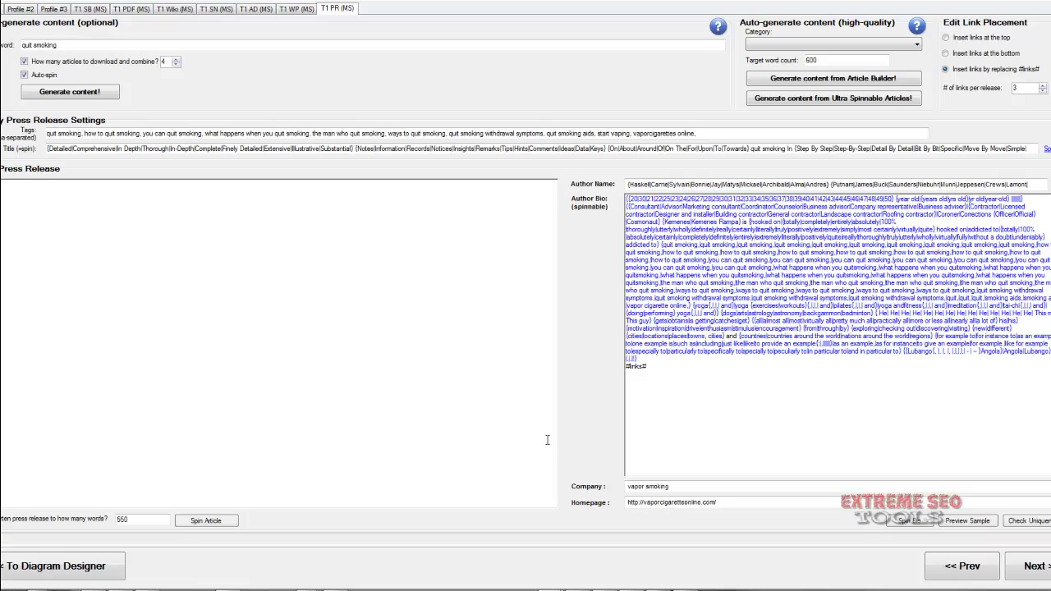
key("ctrl+v")
Move the title spintax from the T1 PR (MS) press release body into the Title, replacing the existing title.
left_click_drag(553, 490, 552, 191)
left_click_drag(135, 222, 2, 182)
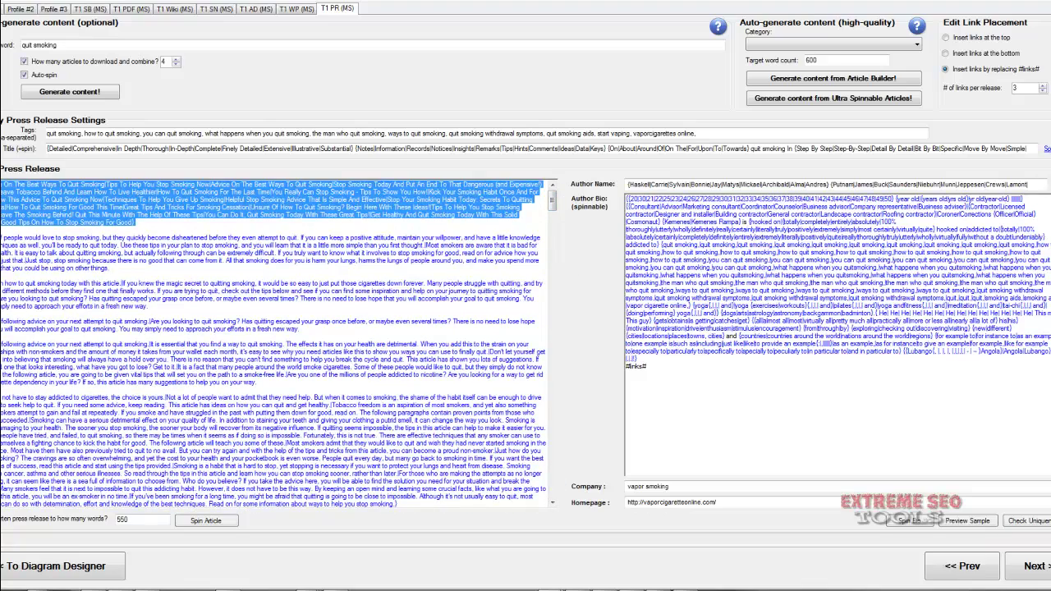
key("ctrl+x")
triple_click(125, 149)
key("BackSpace")
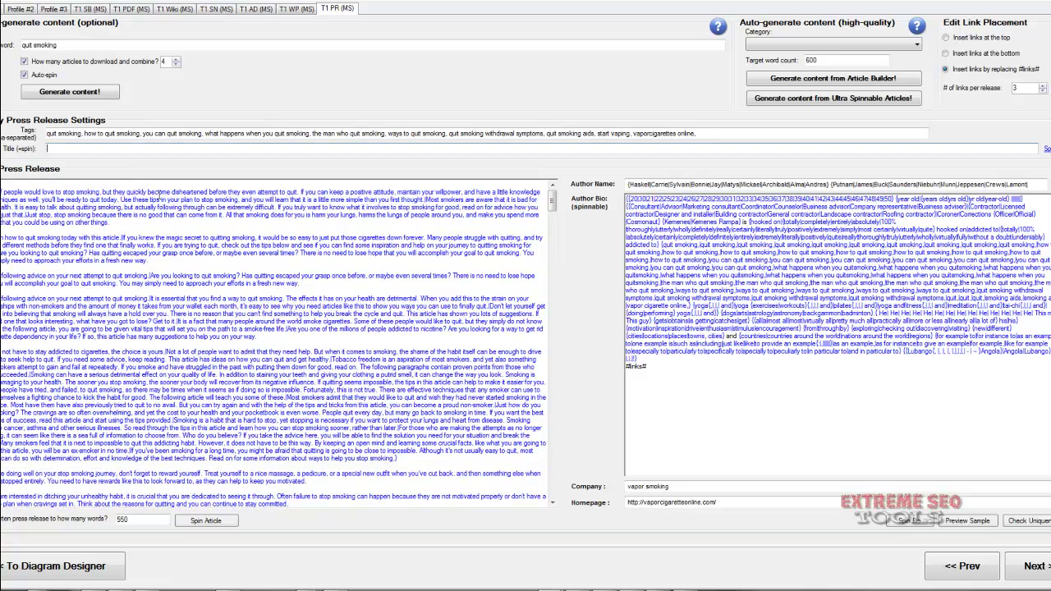
key("ctrl+v")
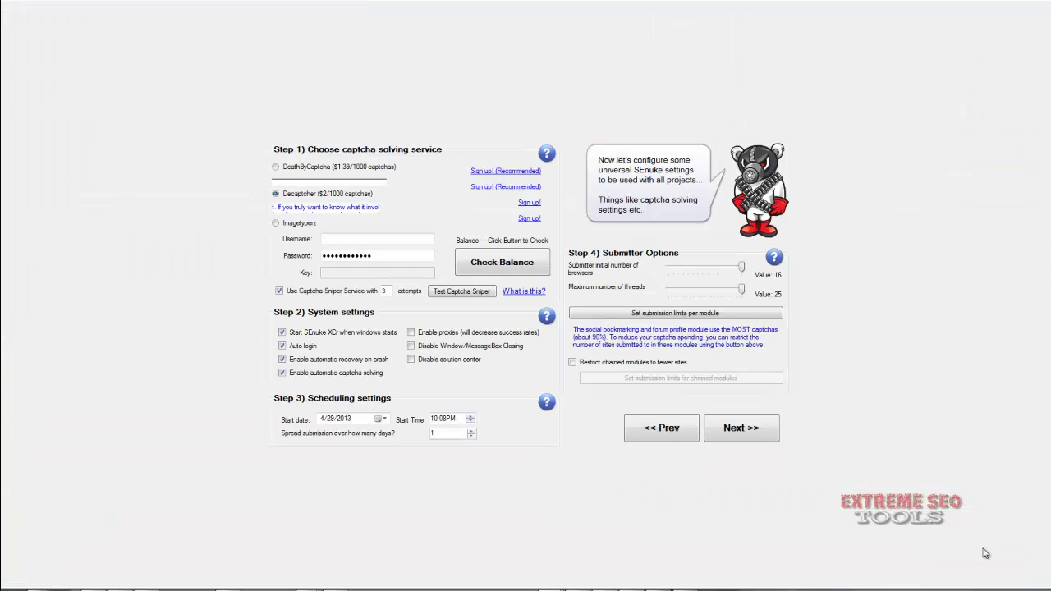
Set the campaign scheduling to spread submission over 7 days.
left_click(472, 431)
left_click(472, 431)
left_click(472, 431)
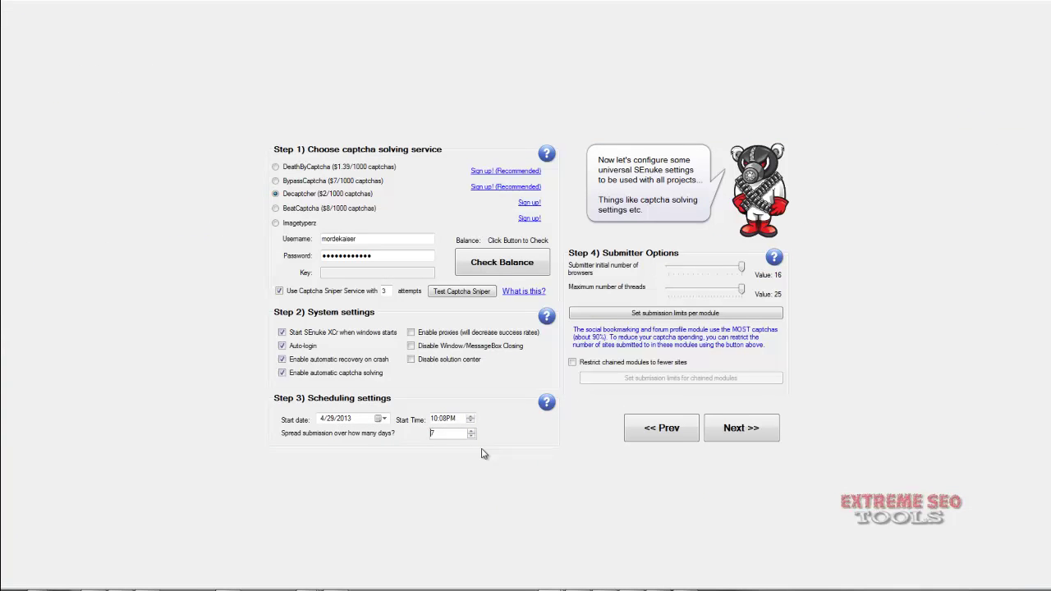
Accept the universal captcha, system and submitter settings and finish the wizard to export the campaign.
left_click(466, 264)
left_click(726, 434)
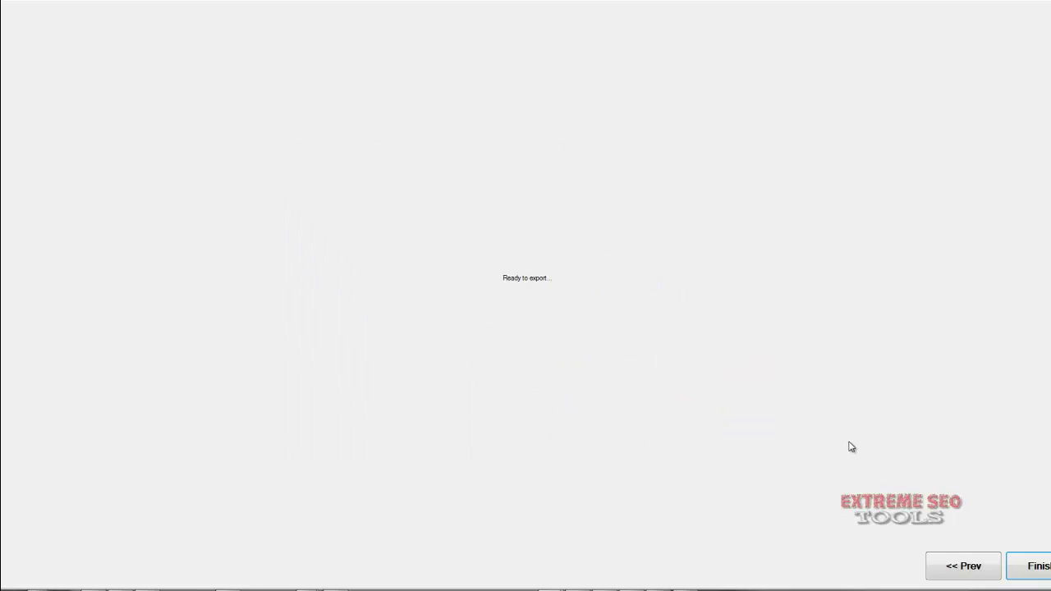
left_click(1024, 565)
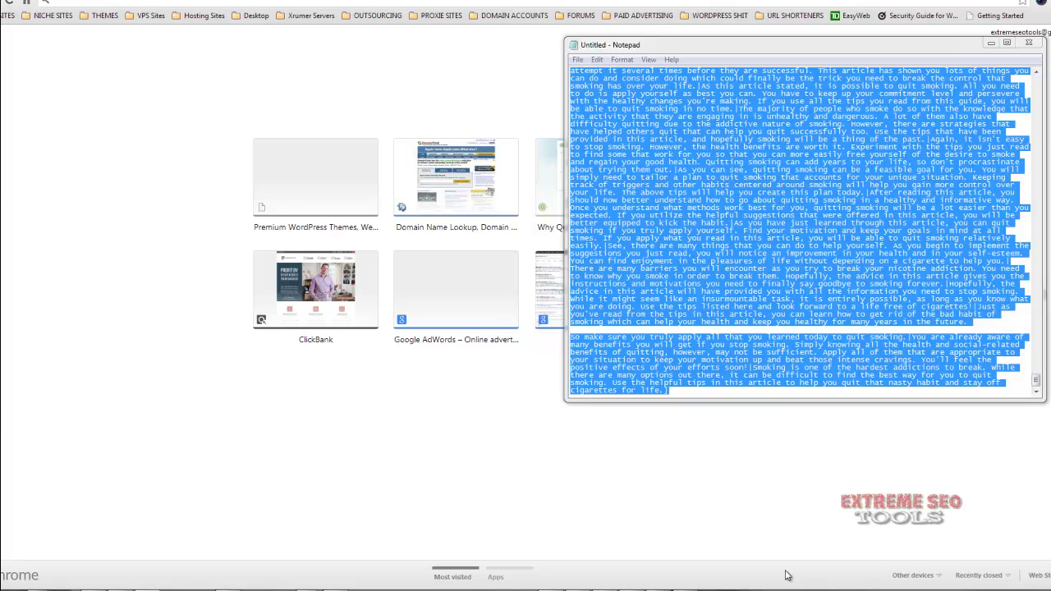
Switch to the remote desktop and examine the recent captcha recognition log in GSA Captcha Breaker.
left_click(989, 46)
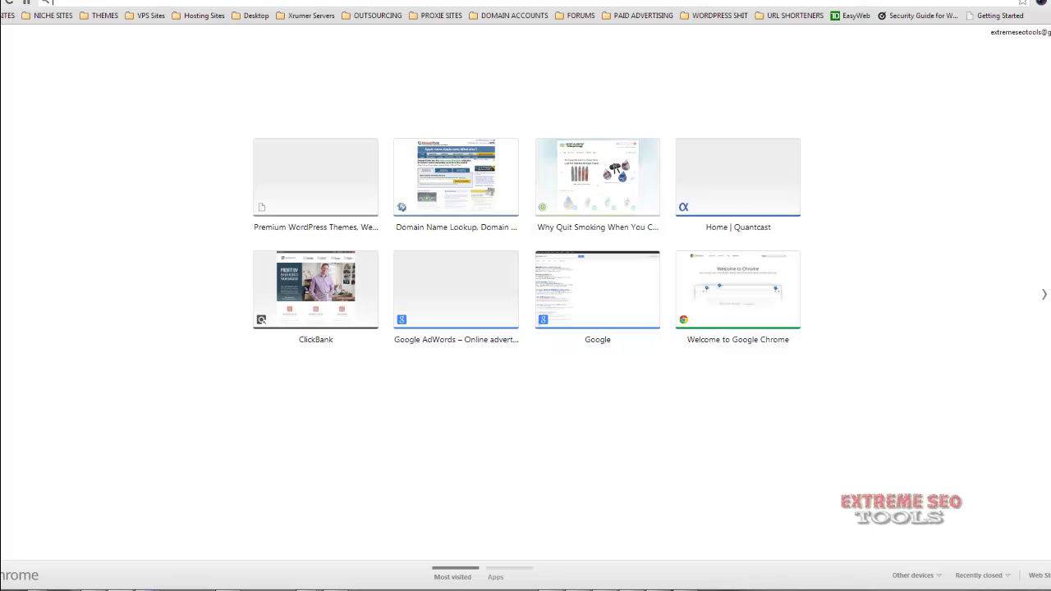
mouse_move(146, 588)
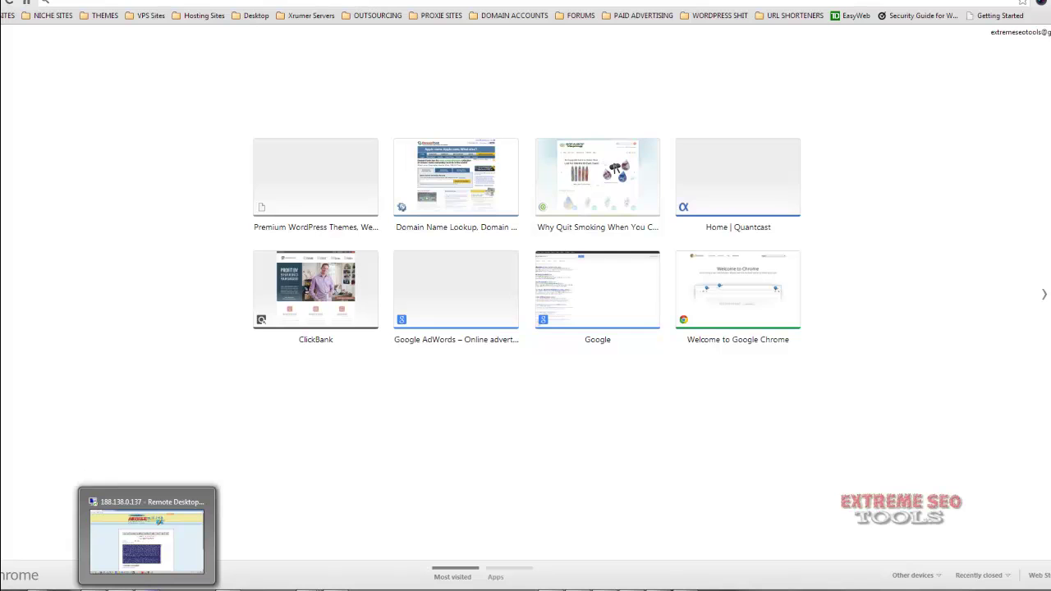
left_click(148, 537)
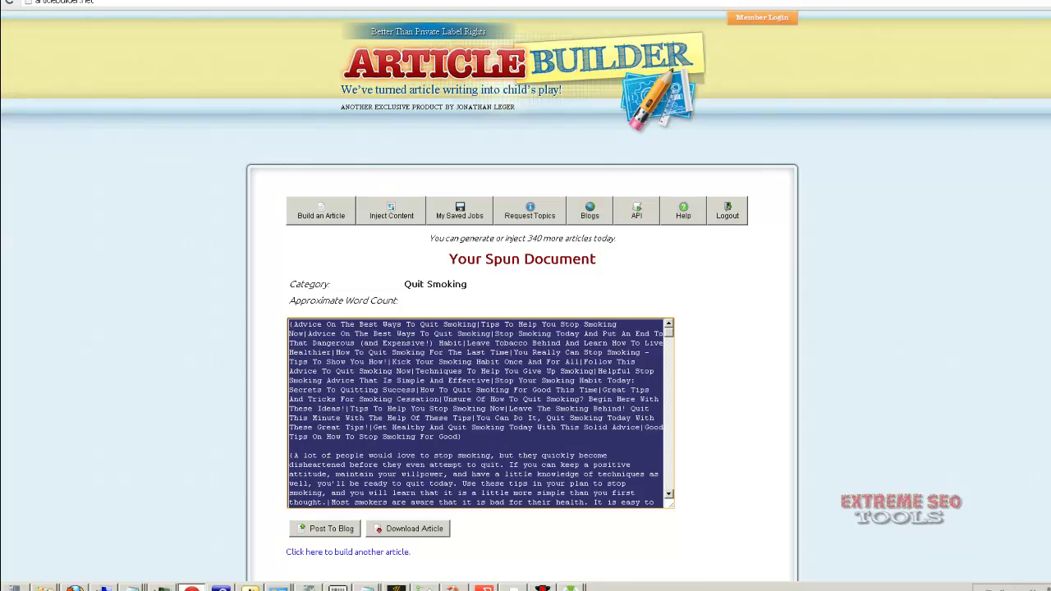
key("alt+Tab")
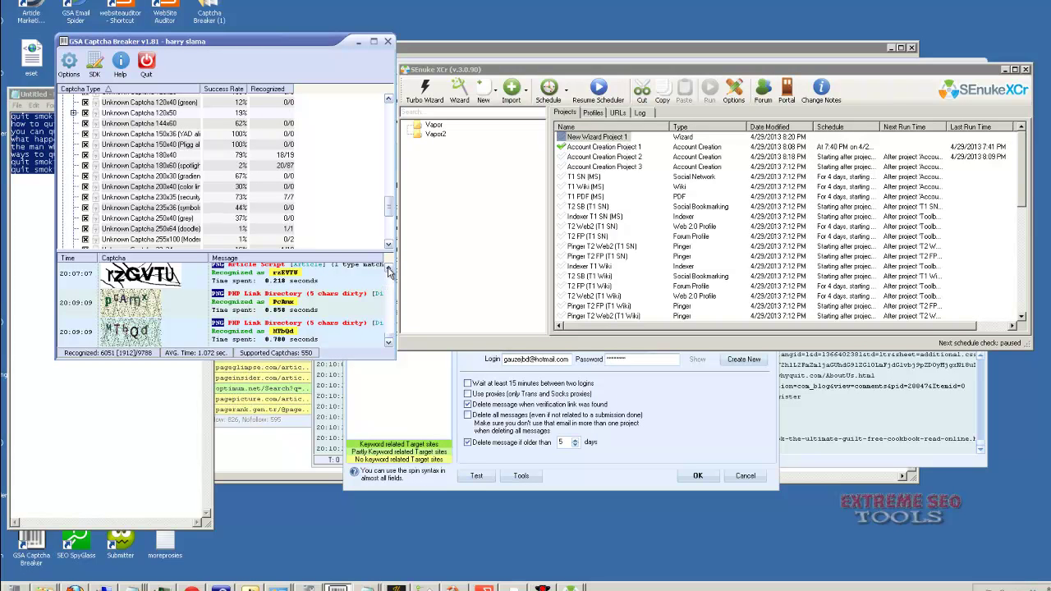
scroll(389, 332, "up", 2)
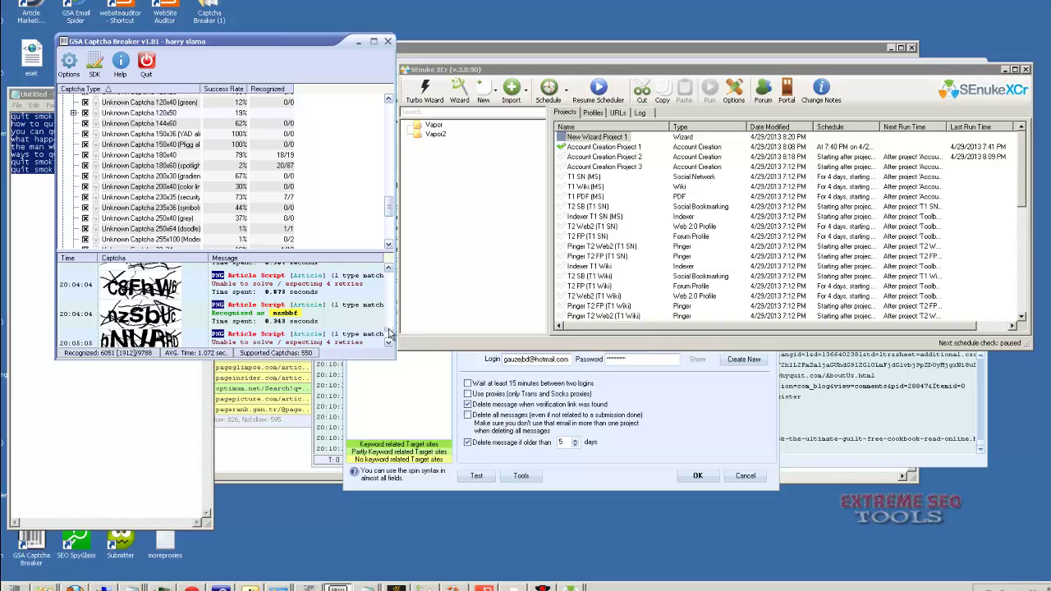
scroll(389, 339, "down", 2)
scroll(389, 339, "down", 2)
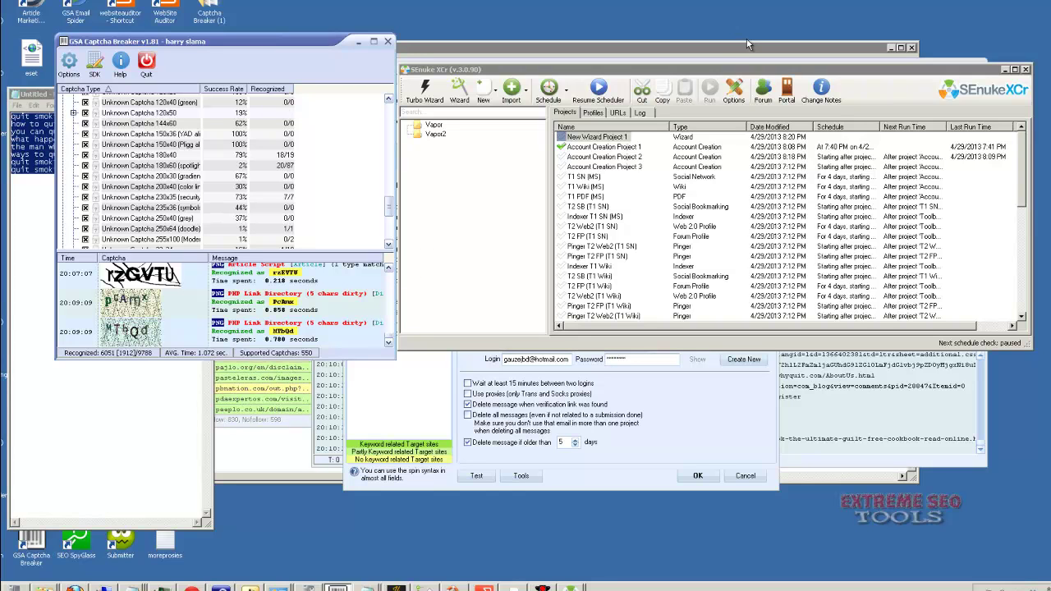
left_click_drag(561, 73, 570, 66)
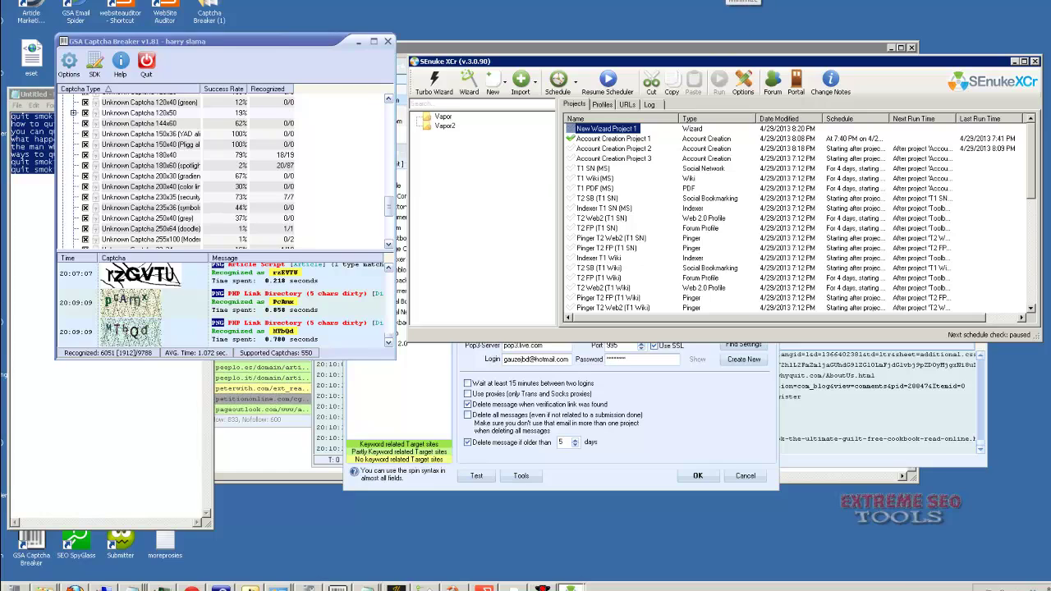
left_click(743, 3)
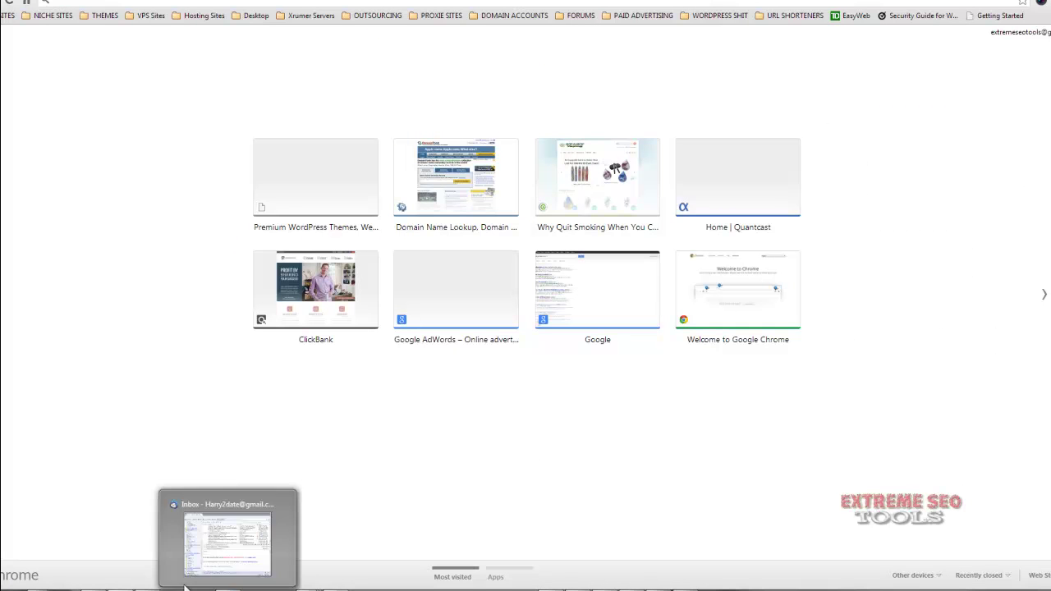
left_click(177, 542)
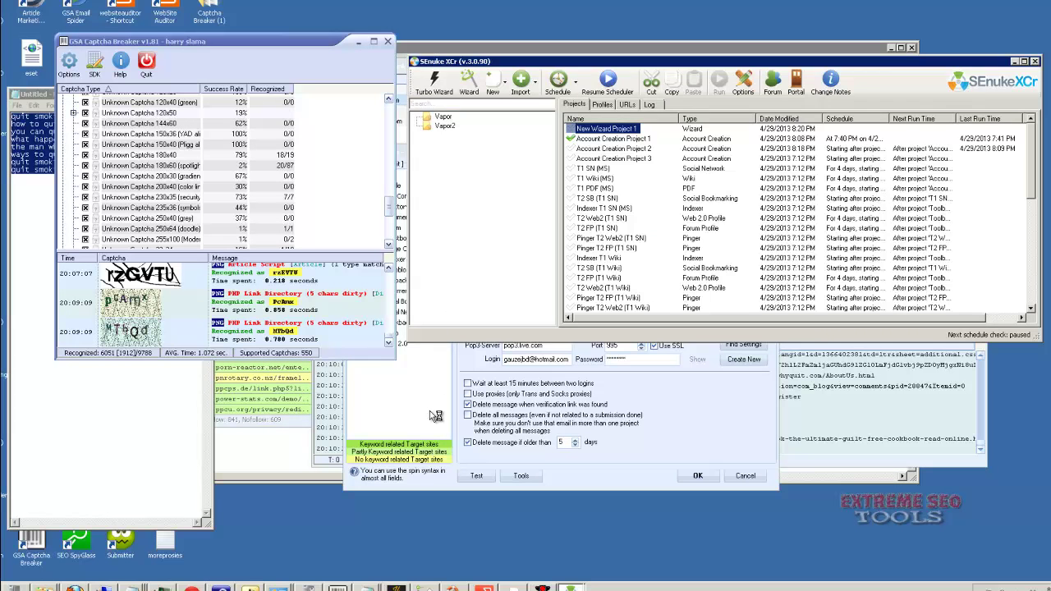
left_click(397, 165)
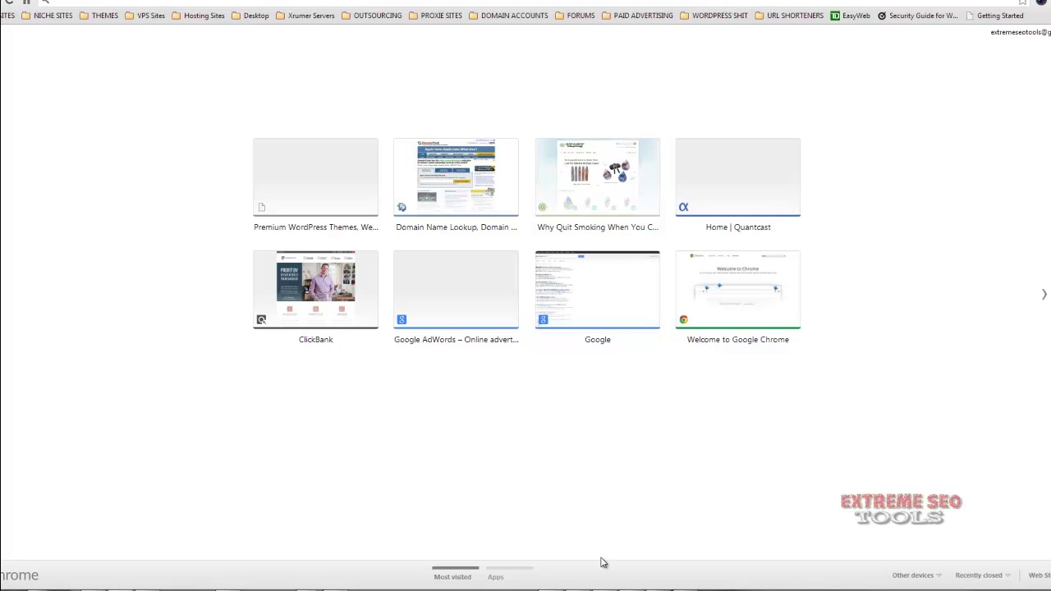
Open the Convert Tool linked in the Hotmail accounts email, paste the copied account logins and passwords, and submit them for conversion to the GSA SER format.
key("alt+Tab")
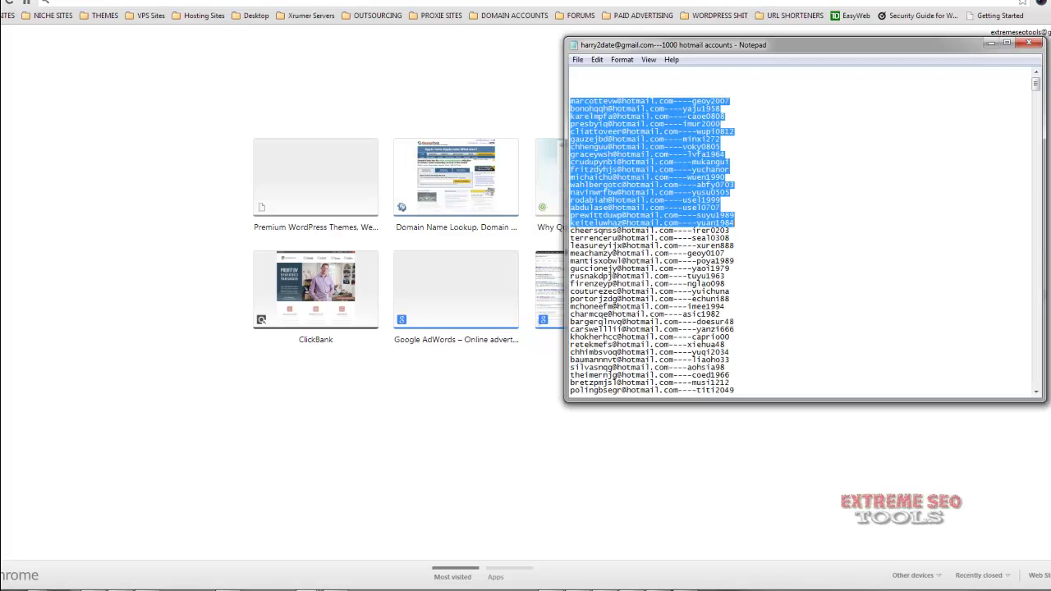
key("alt+Tab")
left_click(912, 313)
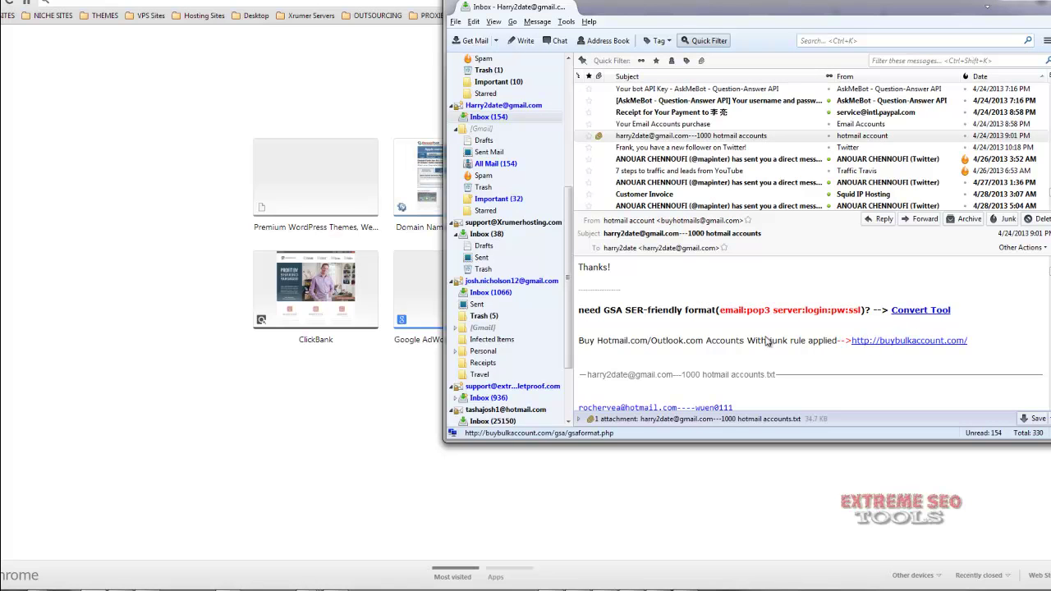
left_click(71, 242)
key("ctrl+v")
left_click(7, 348)
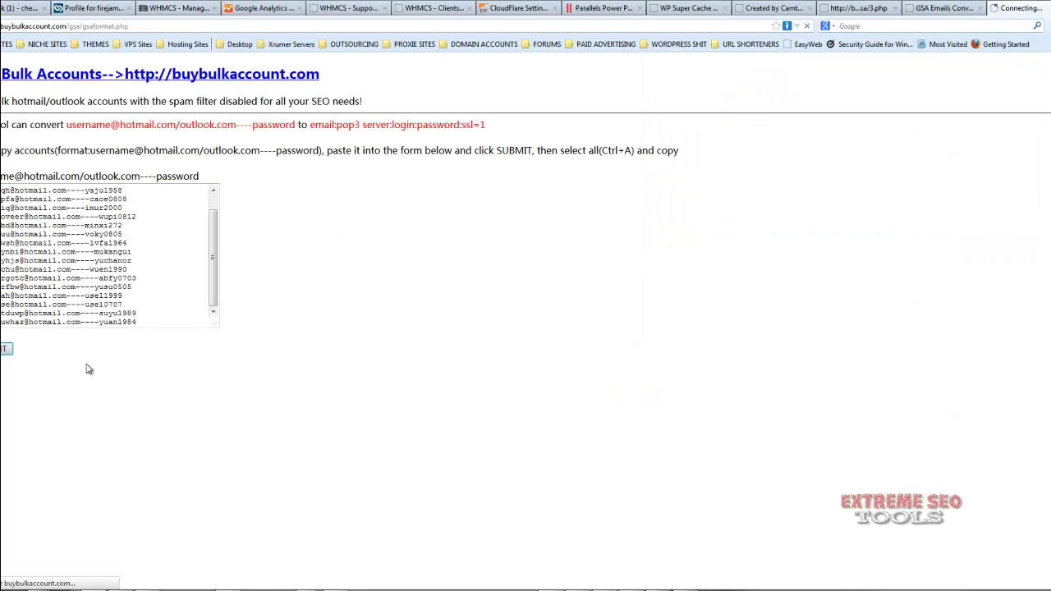
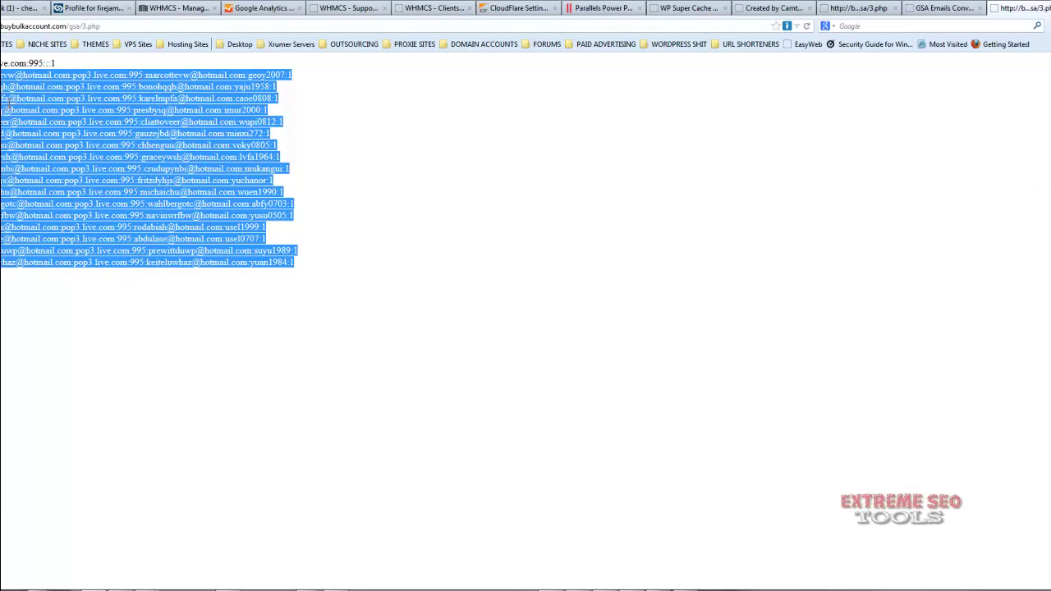
Import the converted e-mail accounts with their passwords from the clipboard into the vaporcigaretteonline.com project's e-mail verification list in GSA Search Engine Ranker and save the project.
key("alt+Tab")
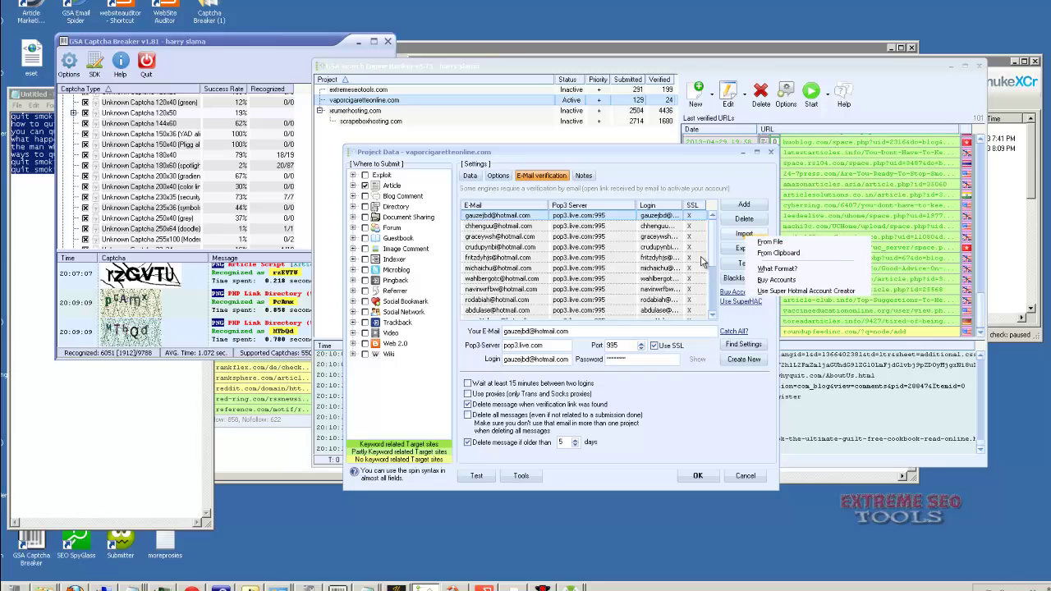
left_click(772, 251)
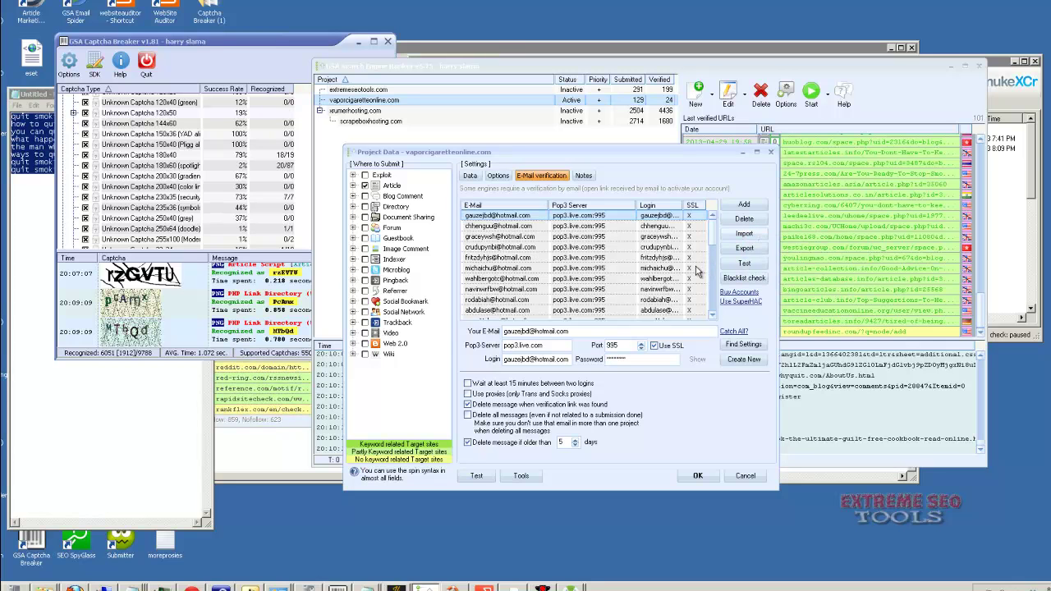
left_click(712, 299)
scroll(713, 300, "down", 1)
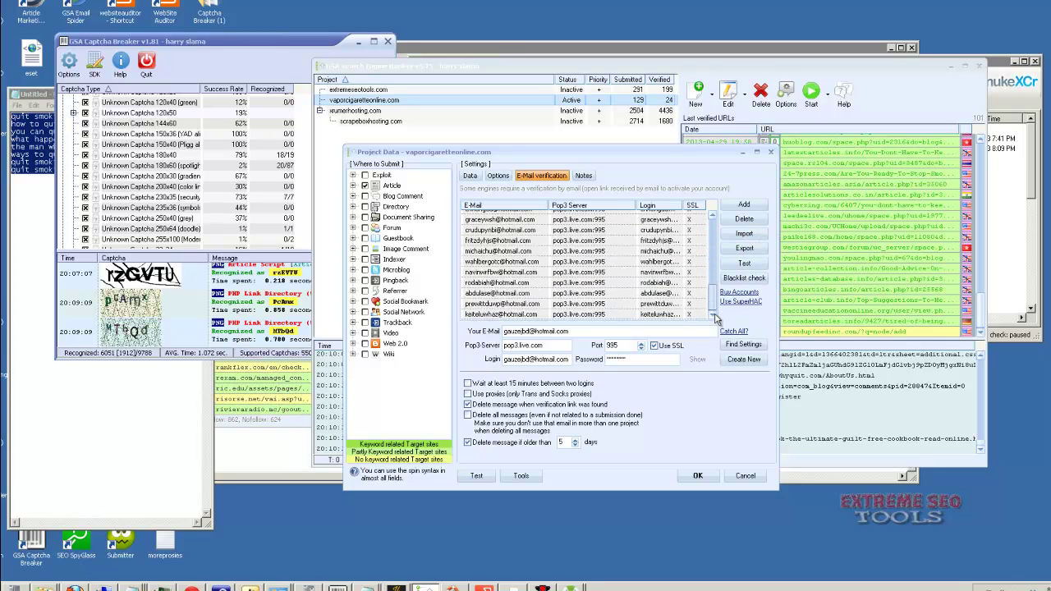
scroll(714, 271, "up", 3)
scroll(718, 236, "up", 2)
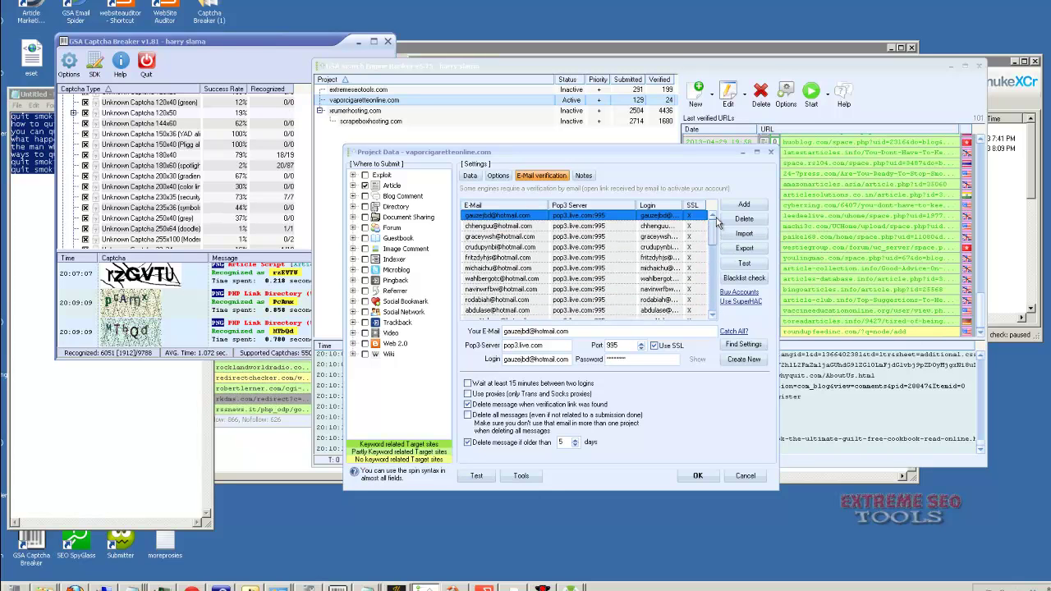
scroll(712, 247, "down", 2)
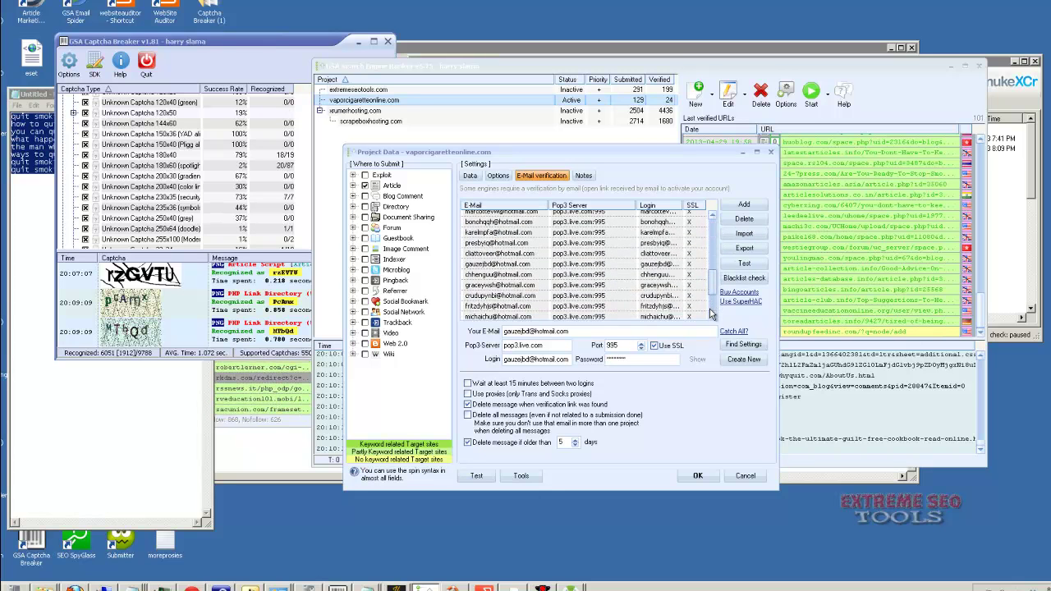
left_click(697, 475)
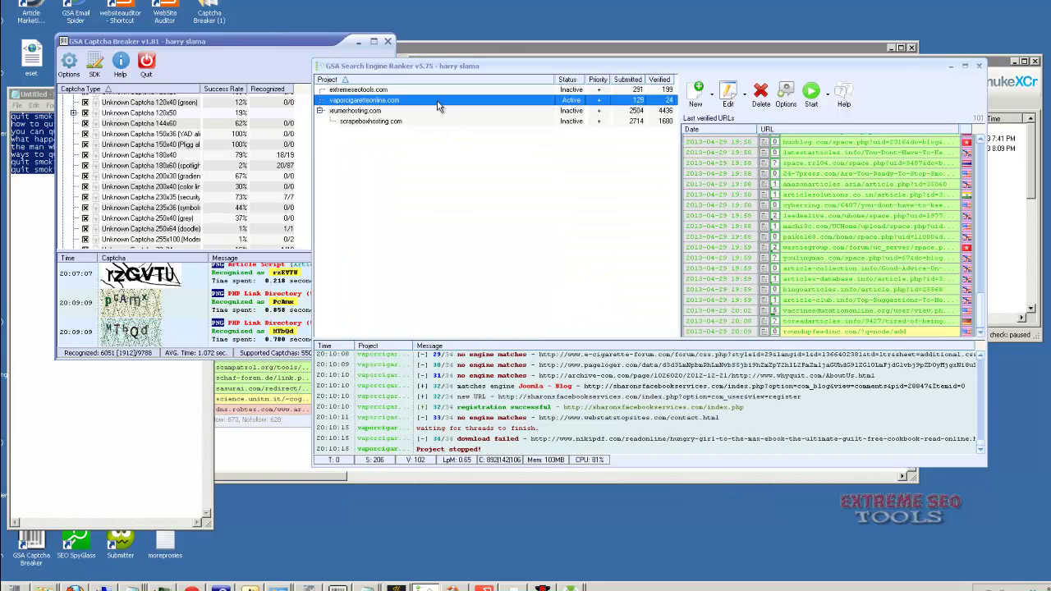
Reopen the vaporcigaretteonline.com project data and examine which Article platforms are selected for submission.
double_click(545, 174)
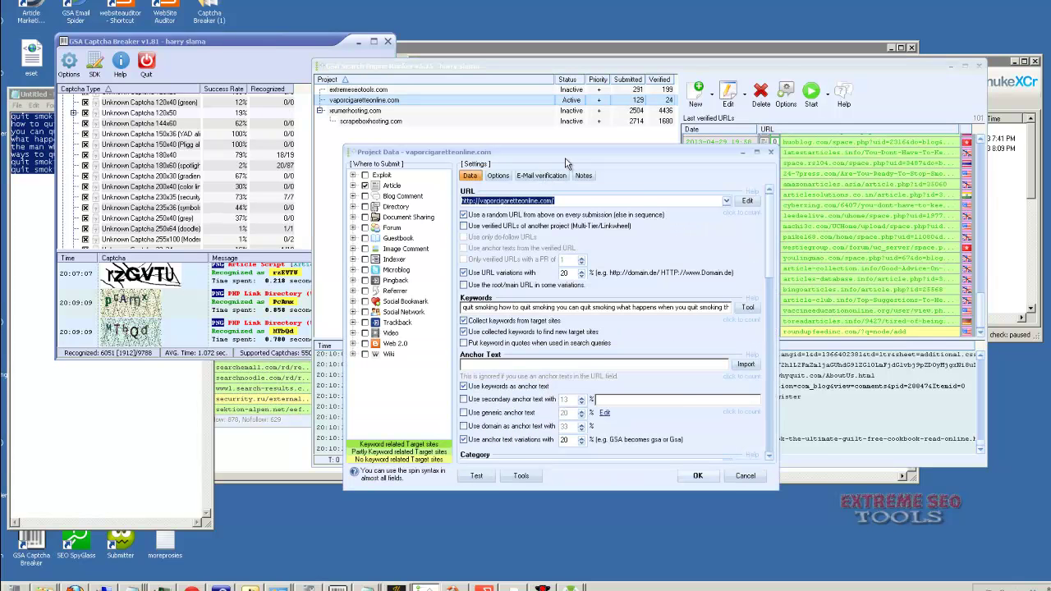
left_click_drag(478, 156, 567, 164)
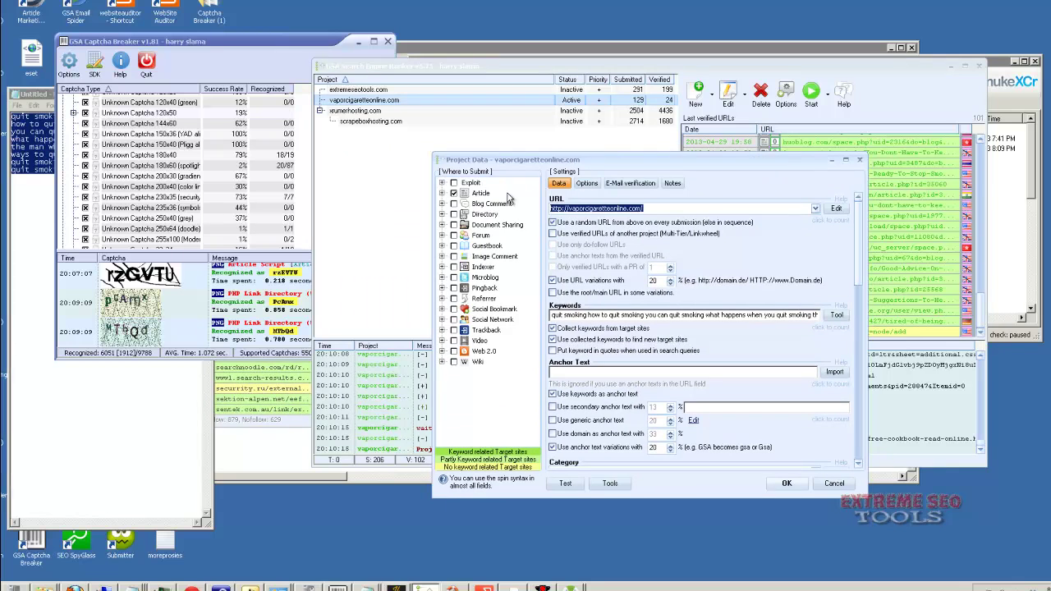
left_click(442, 194)
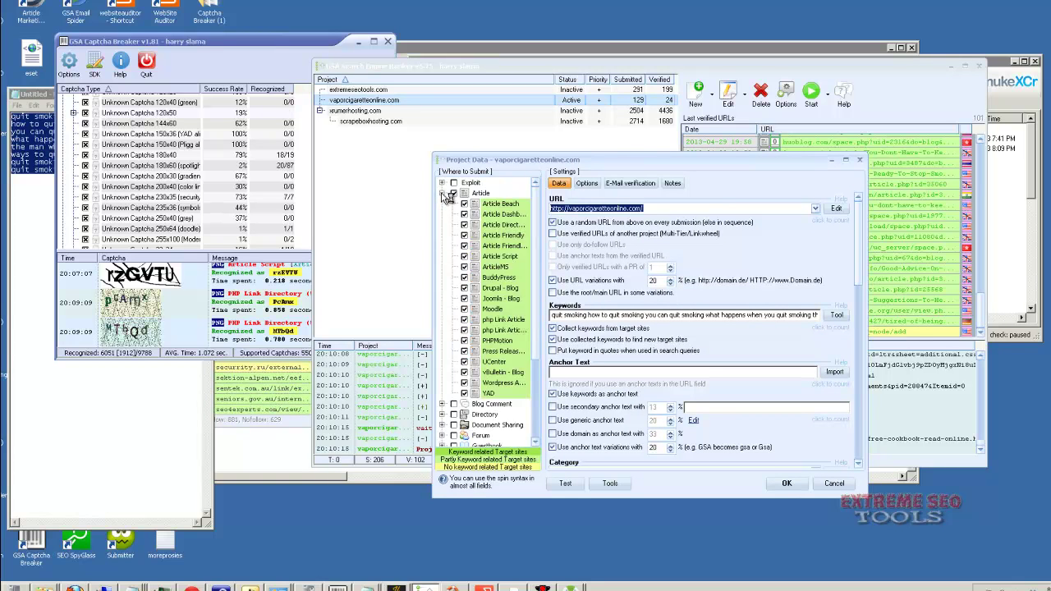
left_click(442, 194)
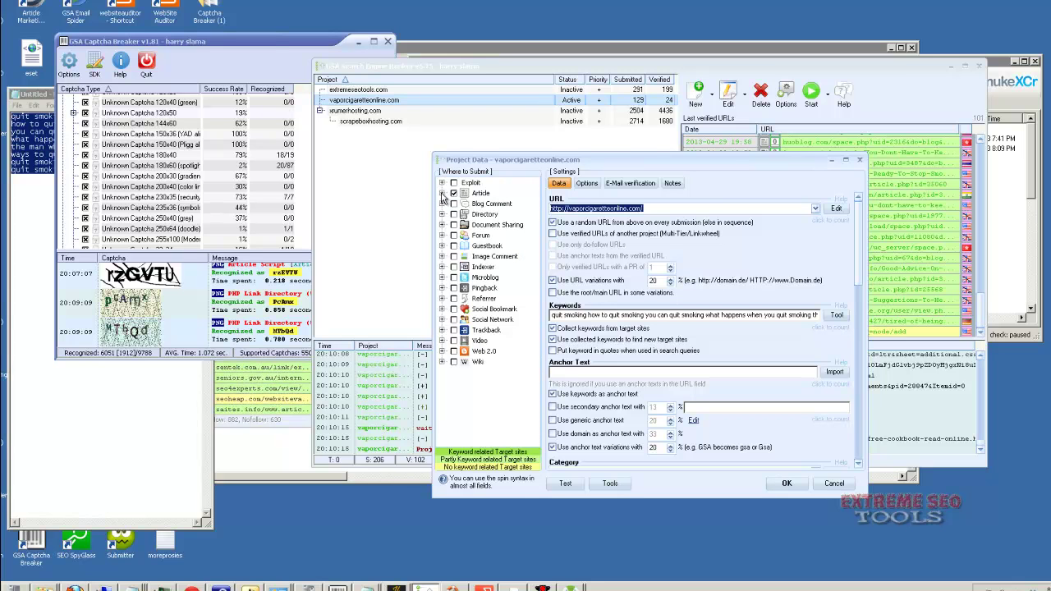
left_click(442, 194)
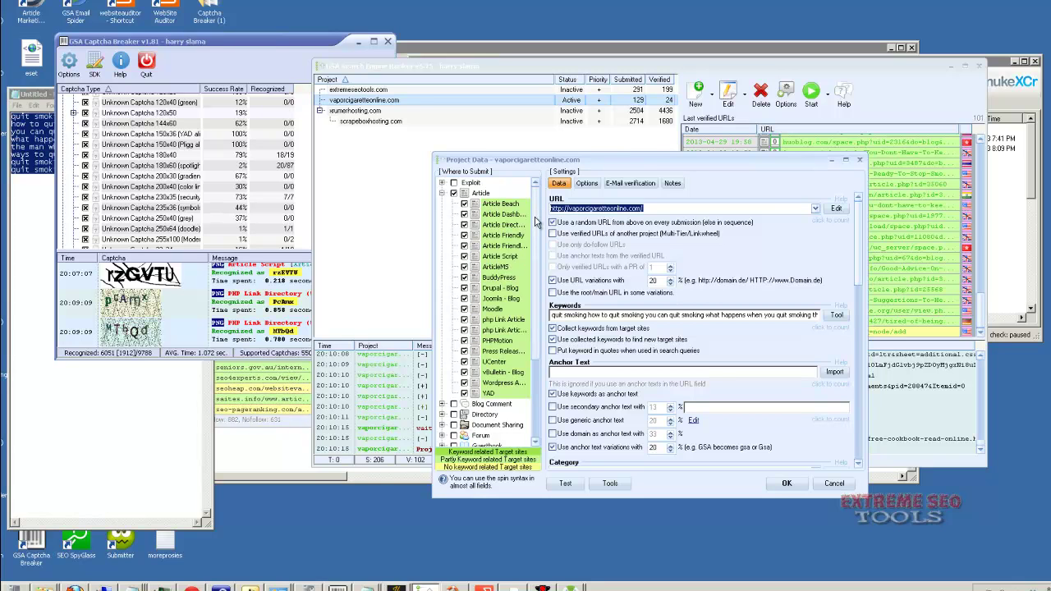
mouse_move(535, 220)
left_mouse_down()
mouse_move(535, 321)
mouse_move(542, 232)
left_mouse_up()
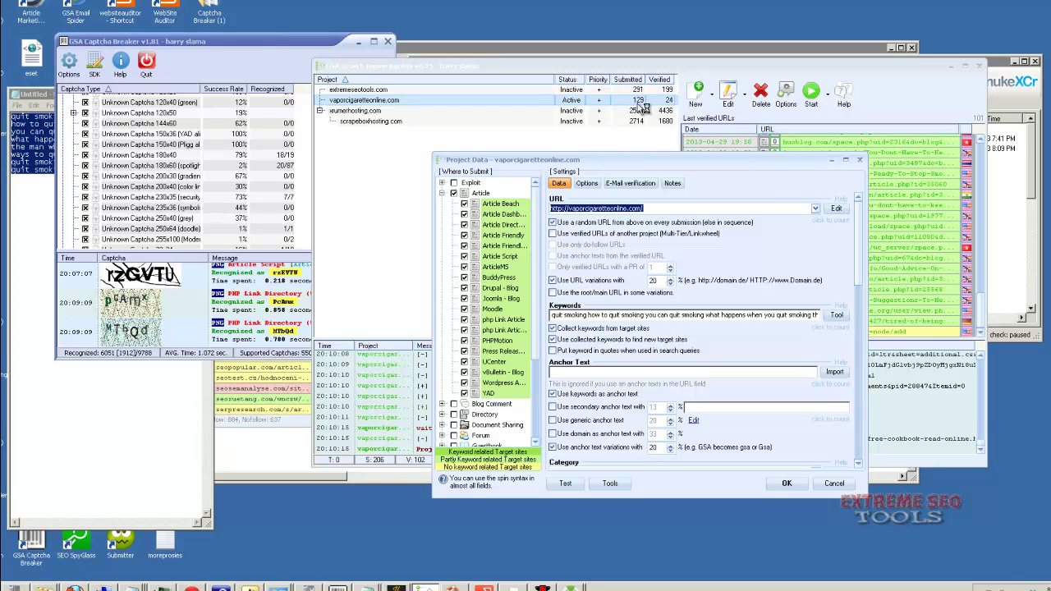
left_click_drag(632, 156, 615, 151)
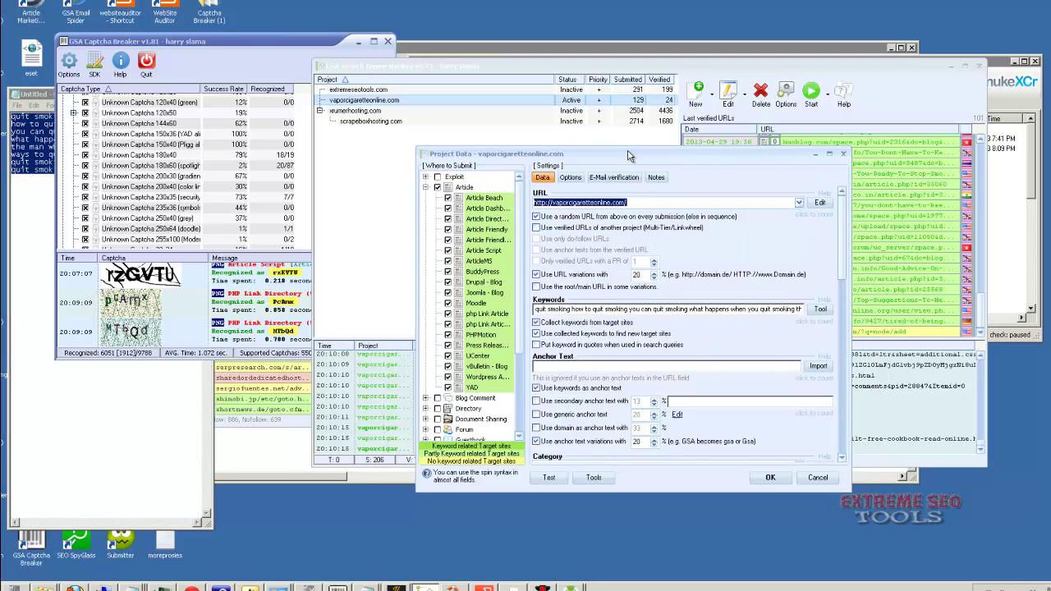
left_click(425, 188)
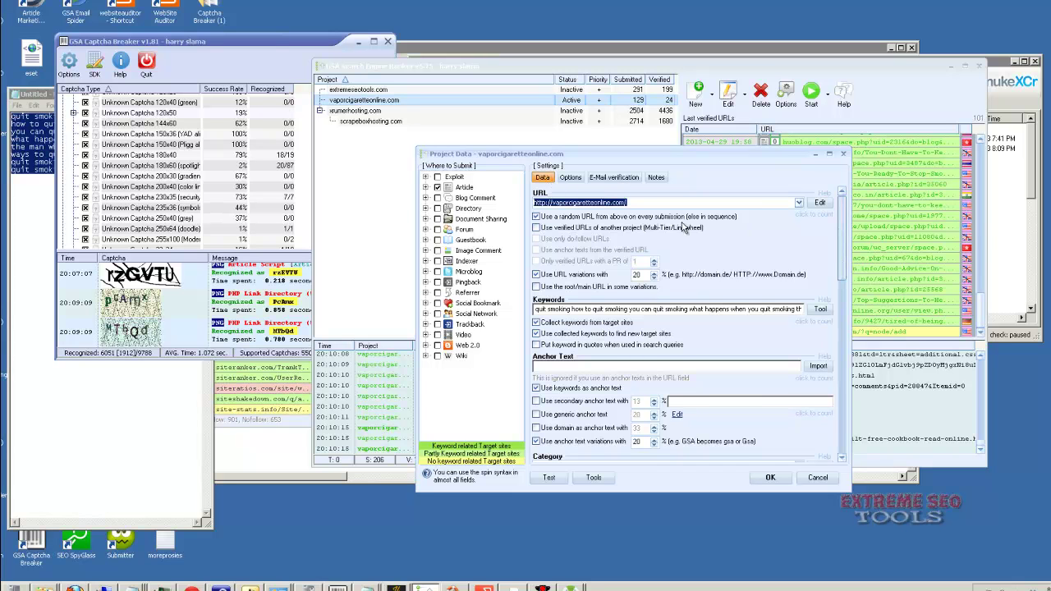
Review the project's URL, keyword, anchor text and description settings, and open the category list to examine its entries.
scroll(845, 271, "down", 1)
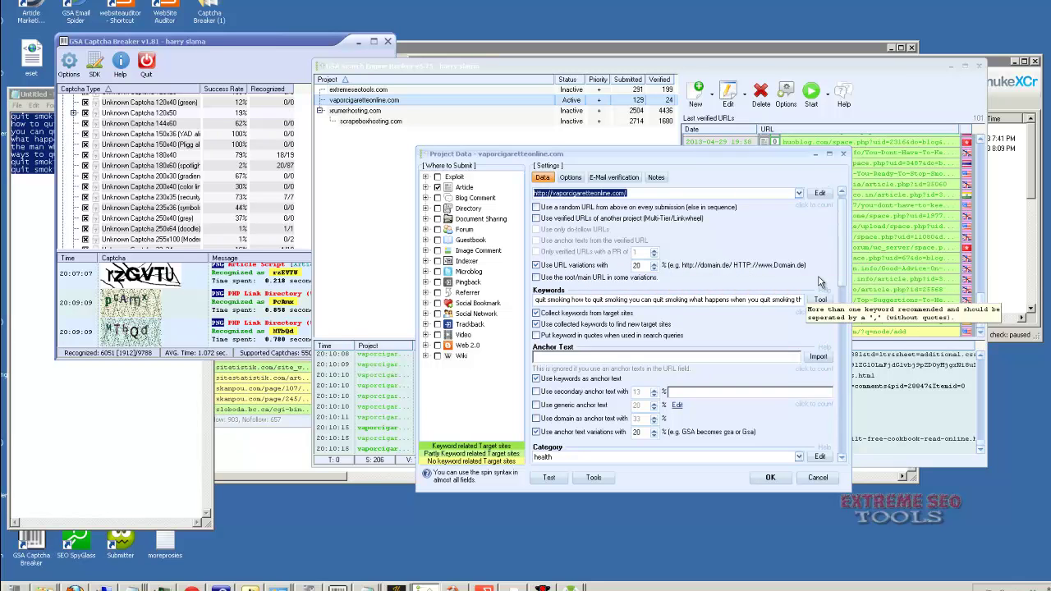
scroll(841, 271, "down", 2)
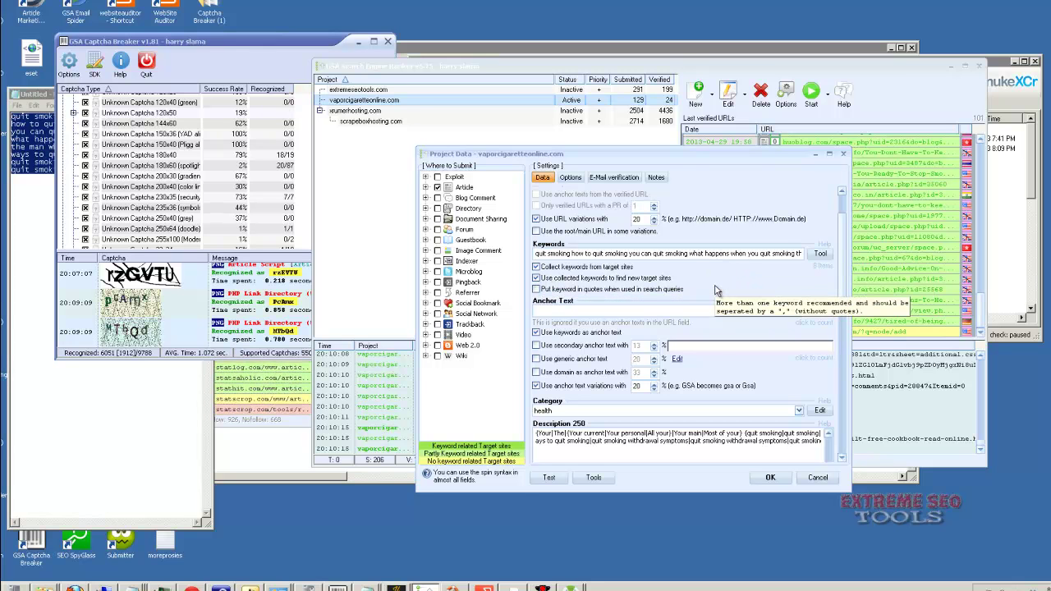
scroll(837, 302, "down", 1)
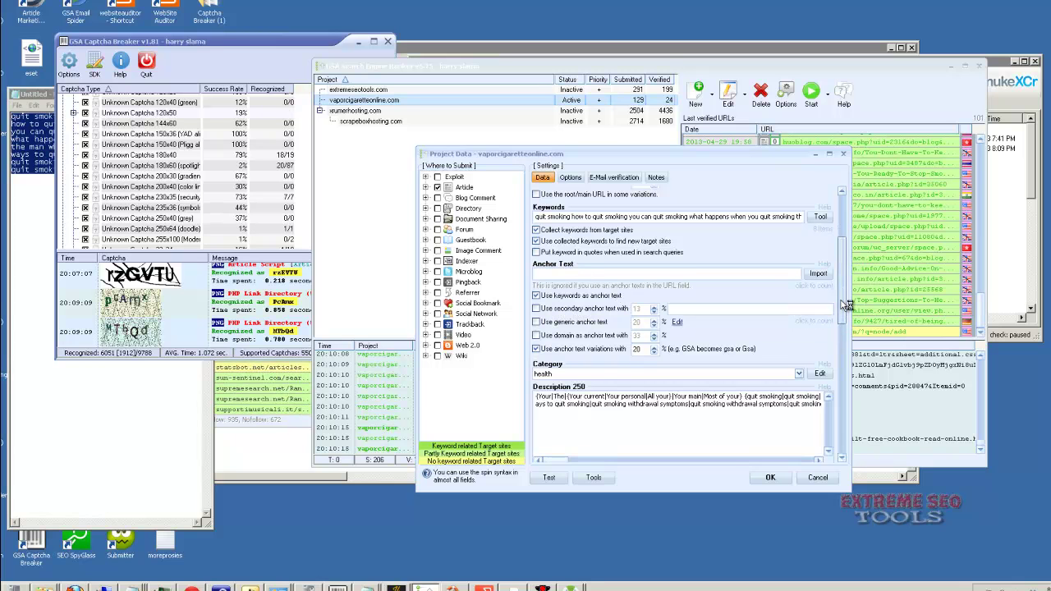
scroll(845, 305, "down", 1)
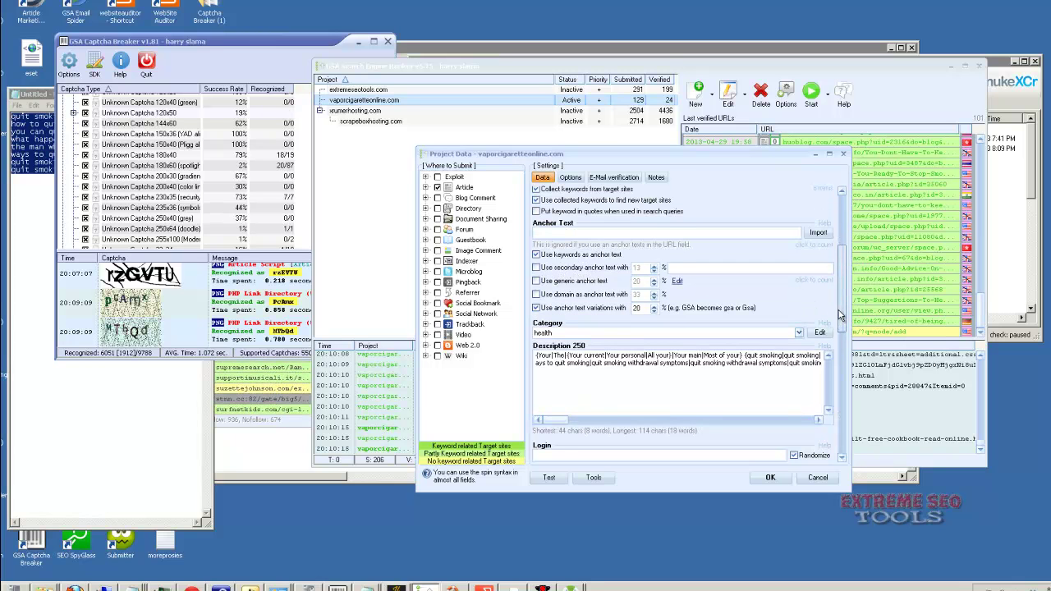
scroll(843, 310, "down", 1)
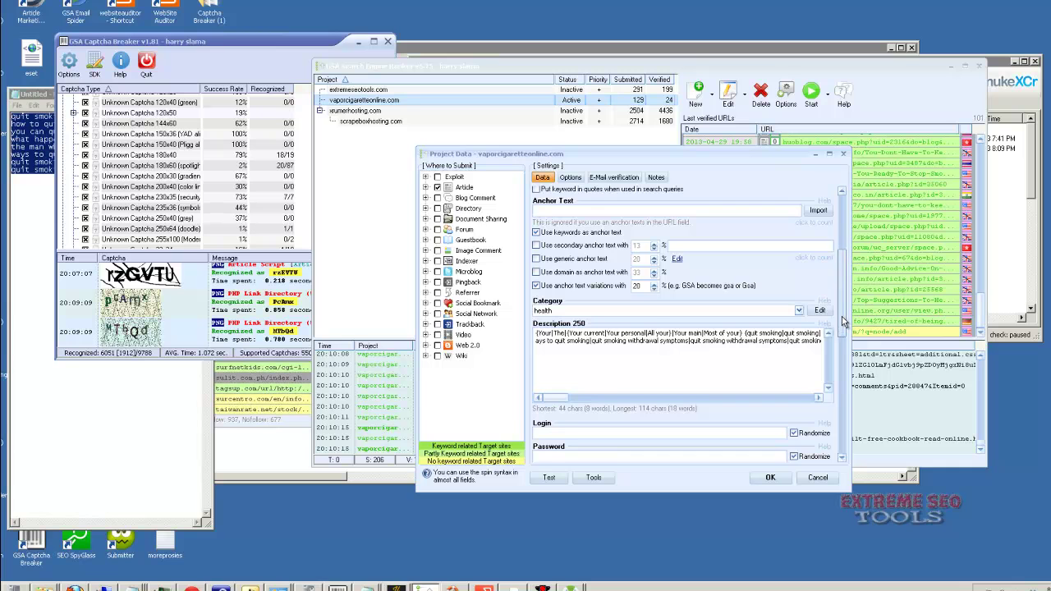
scroll(842, 322, "down", 1)
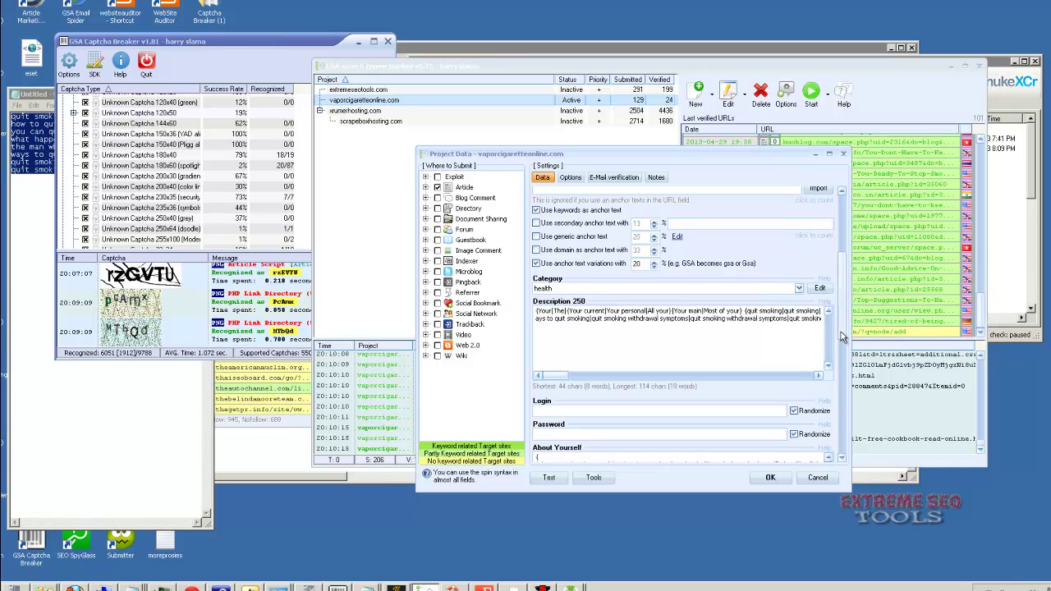
scroll(839, 343, "down", 1)
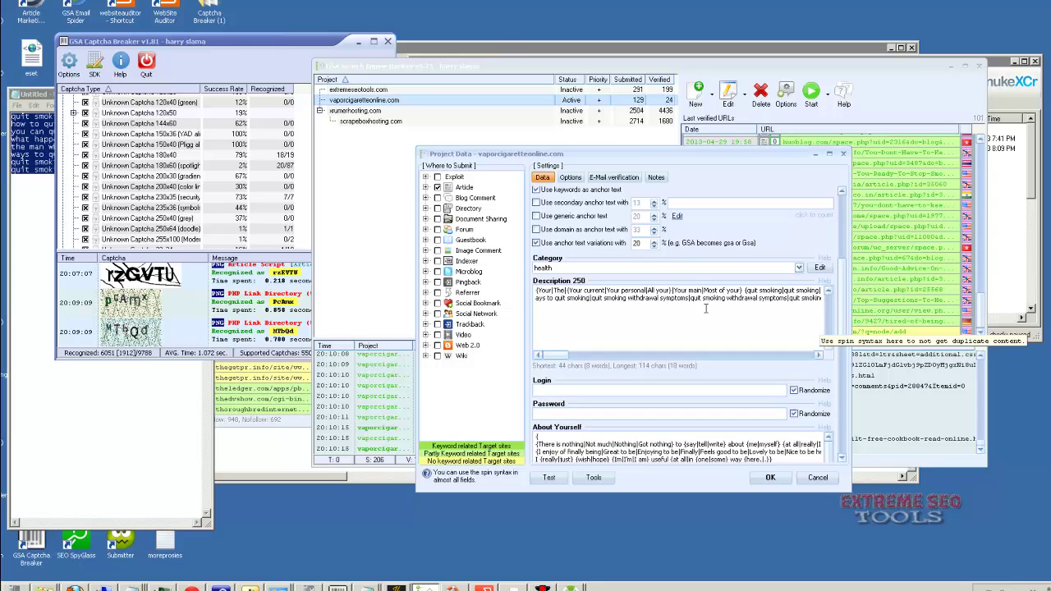
left_click(817, 268)
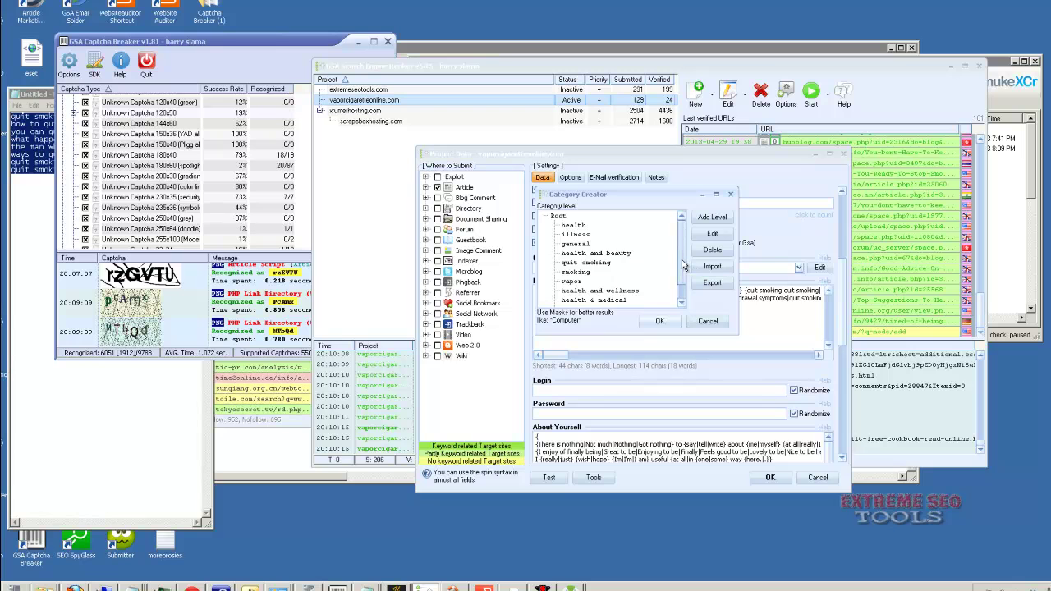
left_click_drag(681, 271, 681, 283)
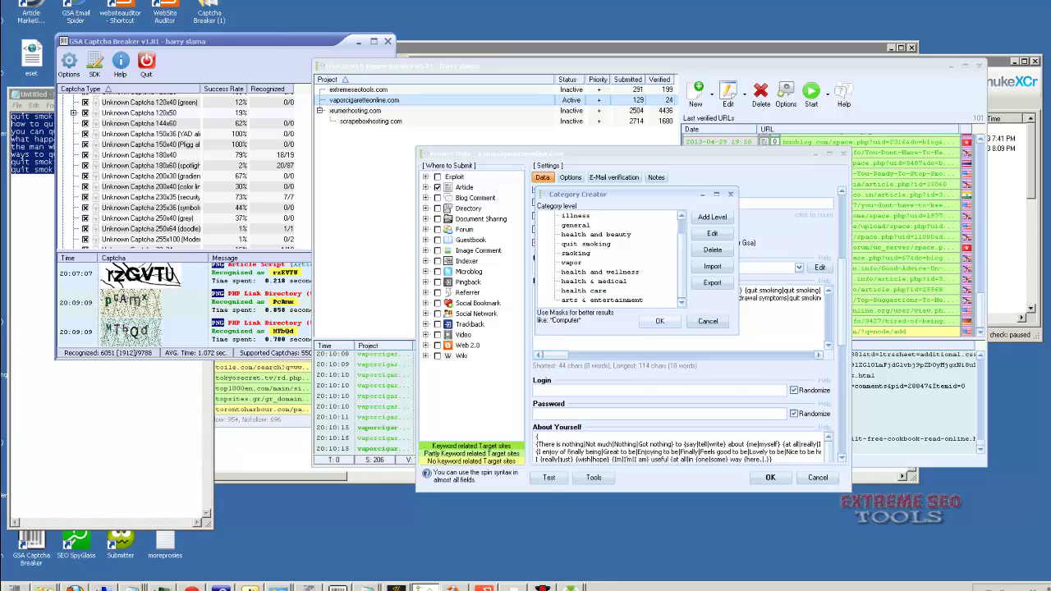
Switch to the main SEnuke XCr window and look through the campaign's project list for the article directory projects.
left_click(571, 588)
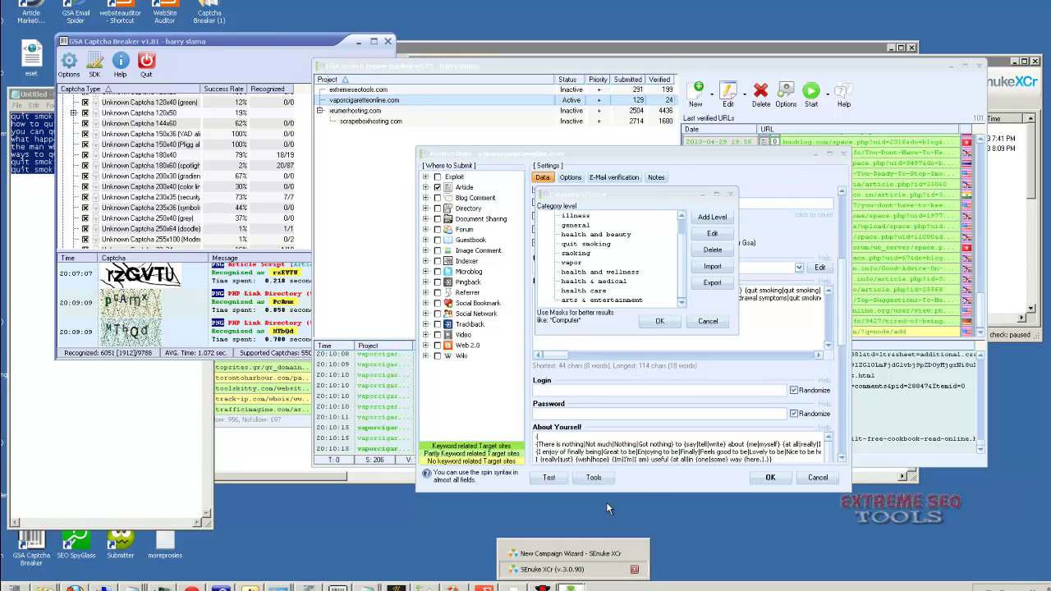
left_click(545, 569)
left_click(571, 588)
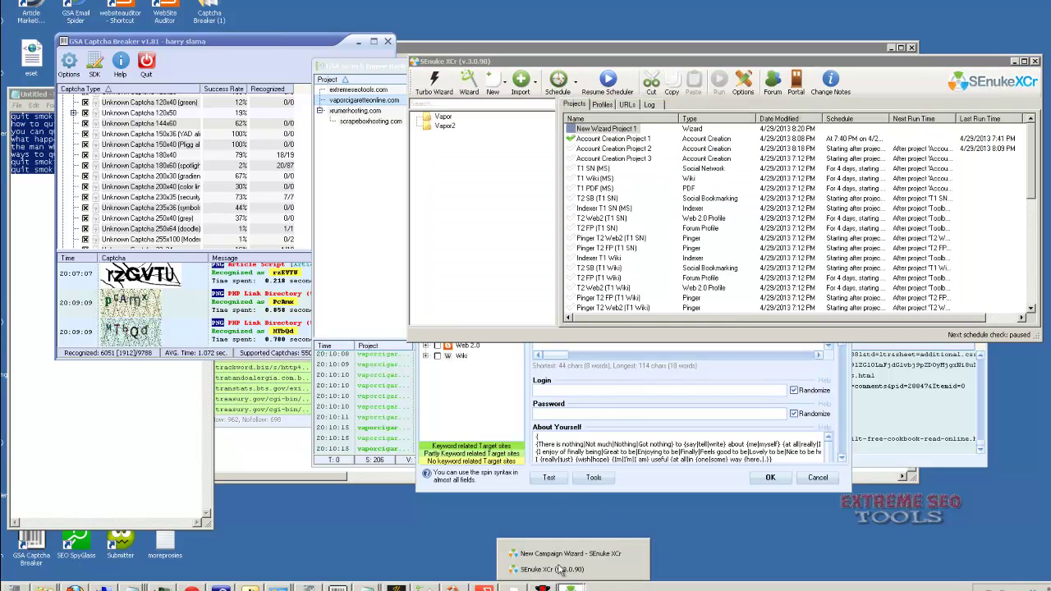
left_click_drag(585, 62, 518, 80)
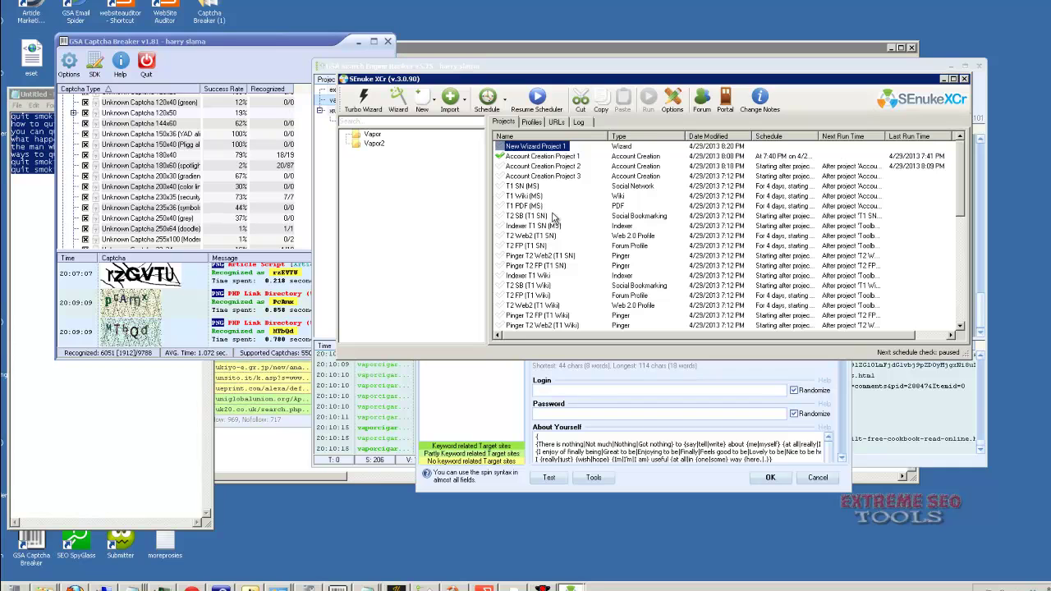
left_click(546, 285)
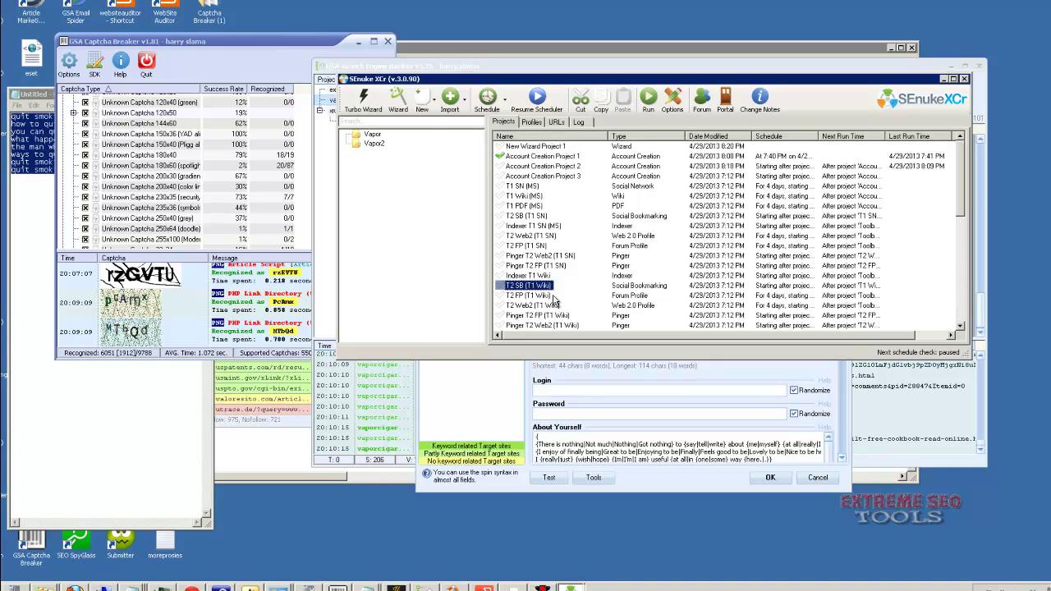
scroll(604, 324, "down", 1)
scroll(603, 298, "down", 1)
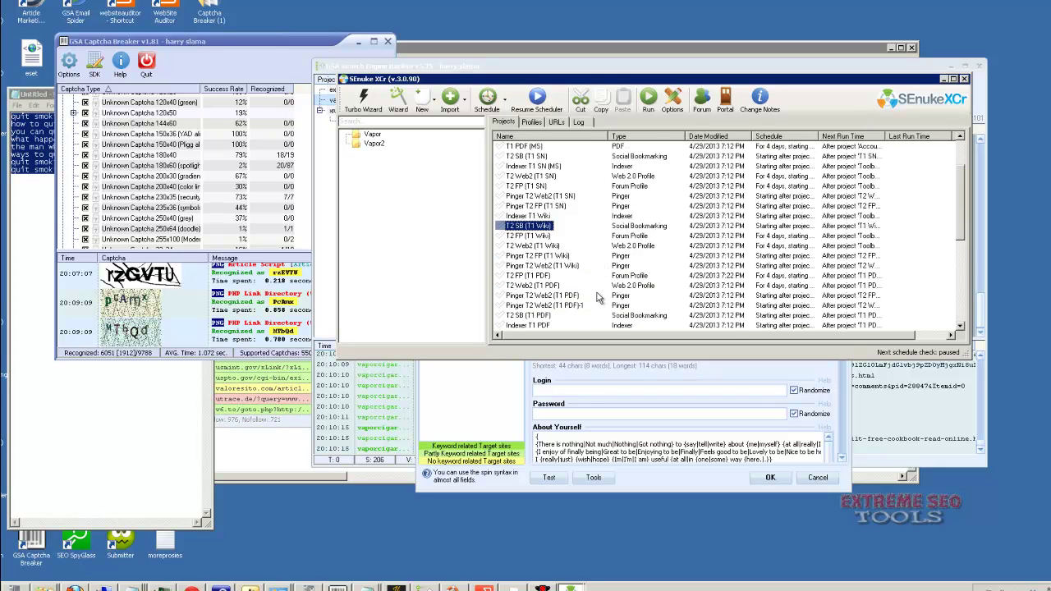
scroll(599, 298, "down", 4)
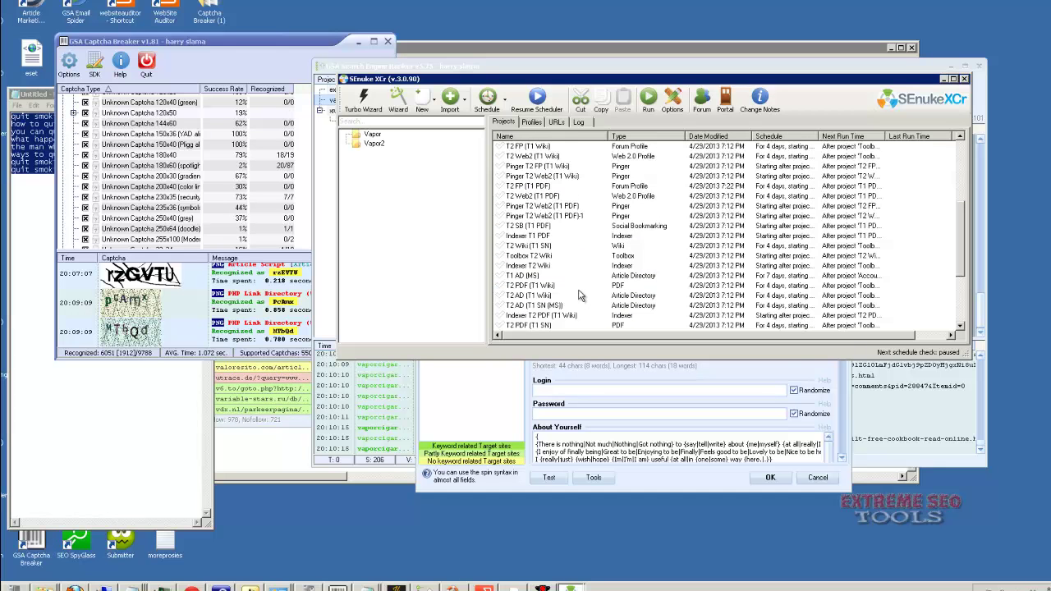
left_click(529, 294)
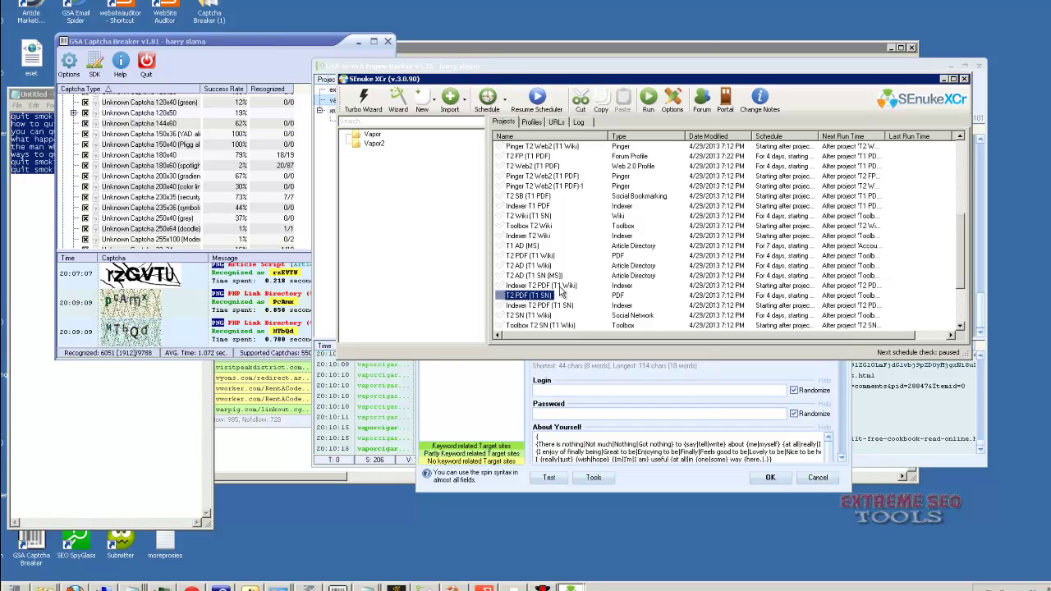
double_click(560, 292)
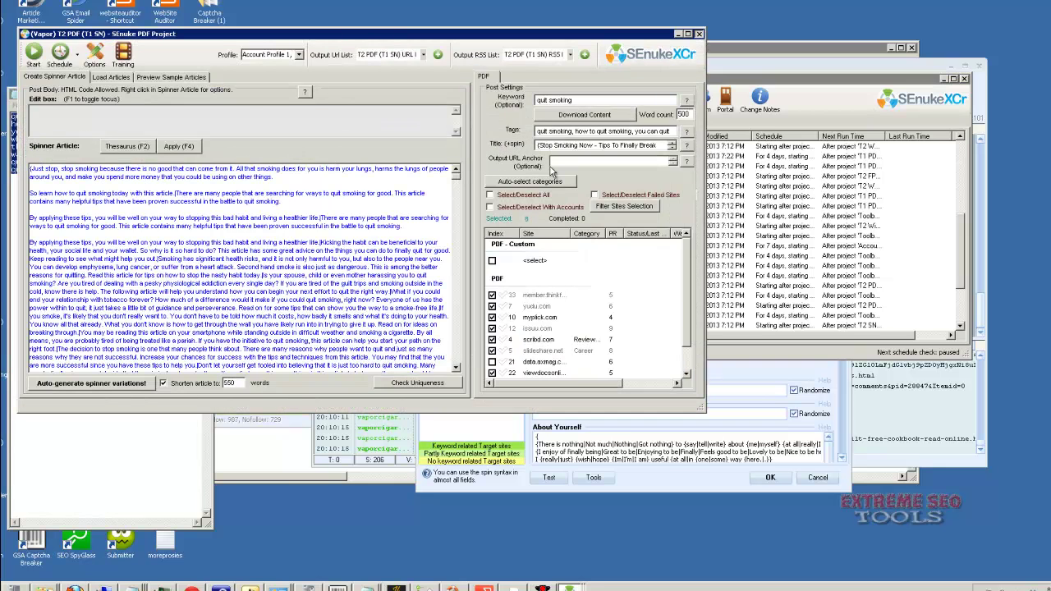
key("Escape")
Open the T2 AD (T1 SN (MS)) article directory project and widen the category column in its site list.
left_click(529, 276)
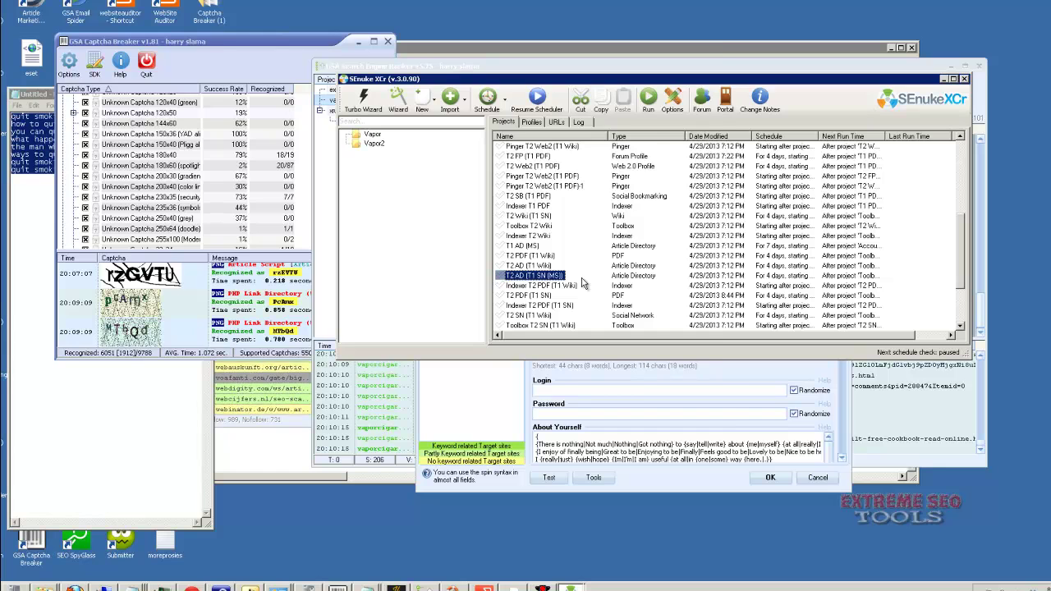
key("Return")
left_click_drag(706, 278, 708, 371)
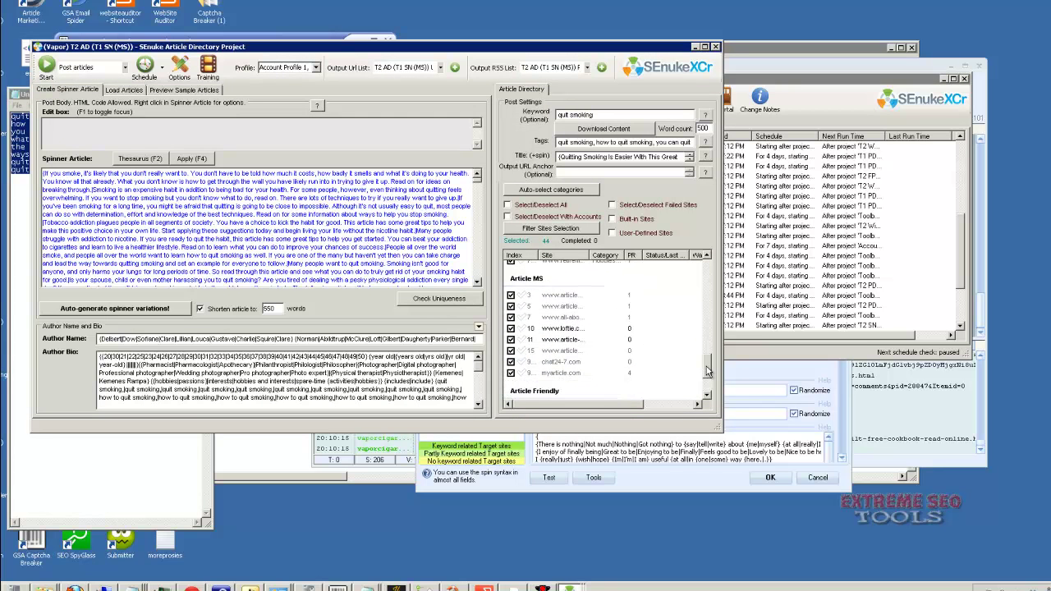
scroll(632, 267, "up", 3)
left_click_drag(623, 255, 694, 337)
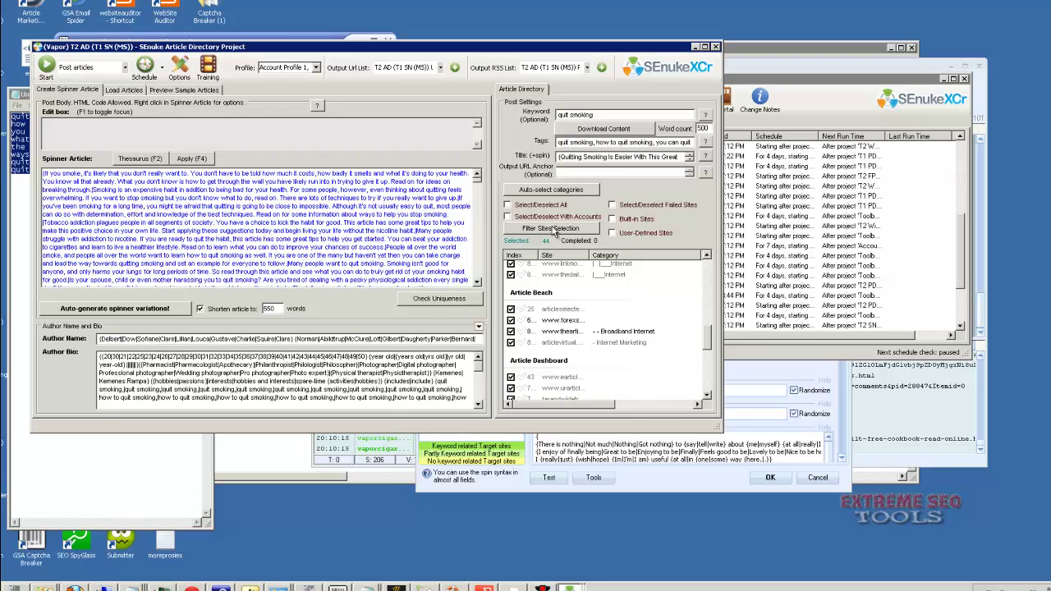
Auto-select categories for the article sites using the keywords quit smoking, vapor smoking, how to quit smoking and health, and check the assigned categories.
left_click(547, 191)
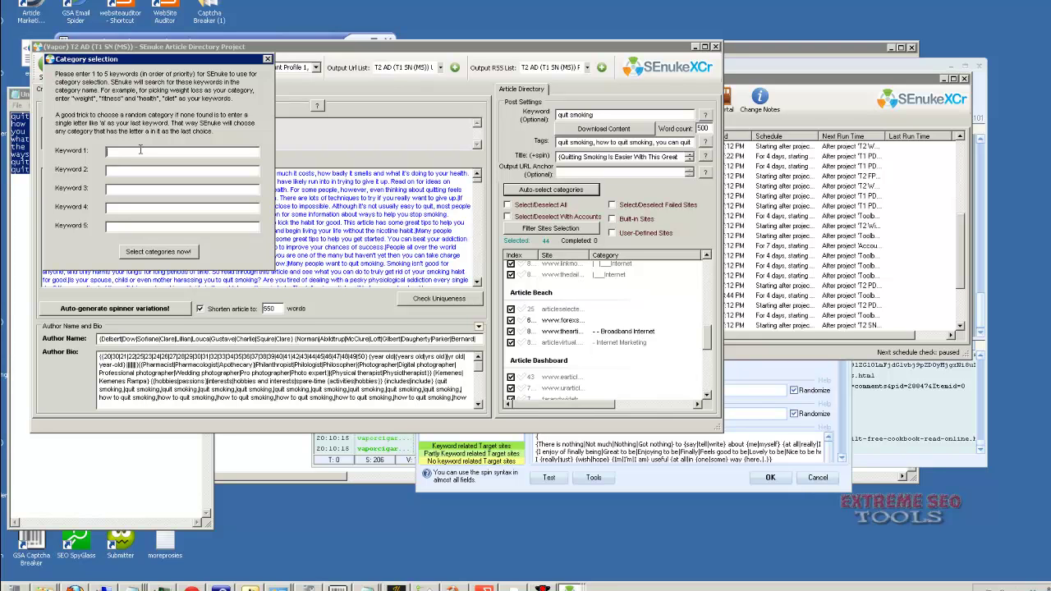
type("quit s")
key("Tab")
type("how")
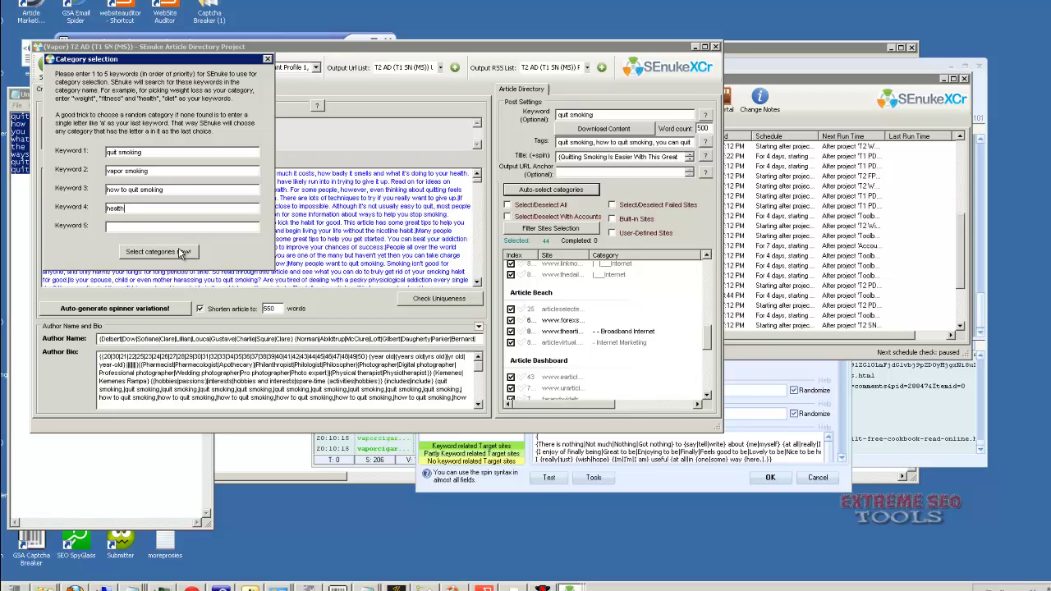
left_click(177, 251)
left_click_drag(714, 348, 707, 299)
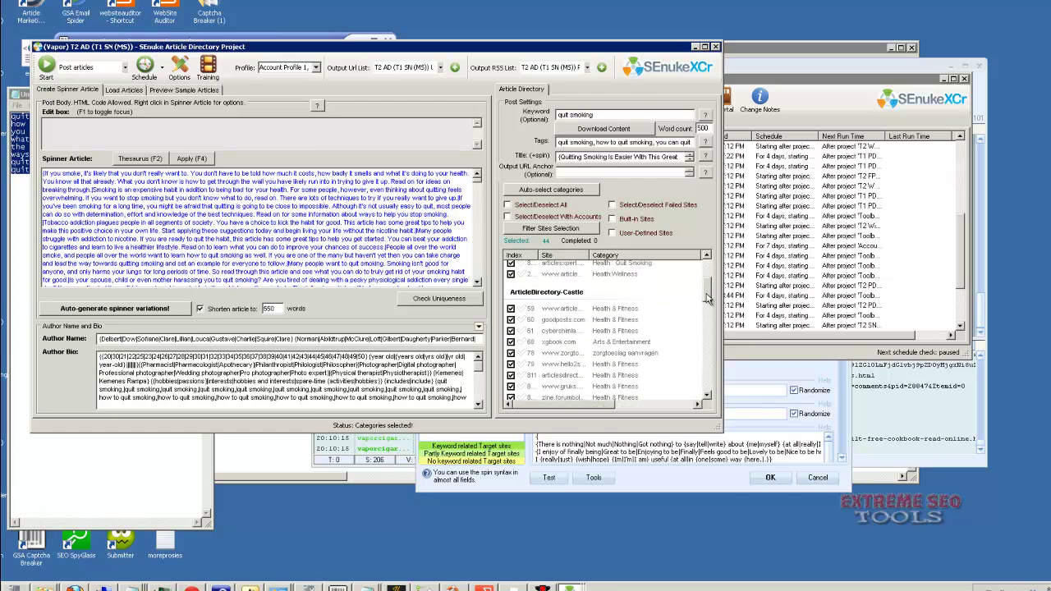
Return to GSA Search Engine Ranker, review the category list through to arts & entertainment, and accept it.
left_click(726, 488)
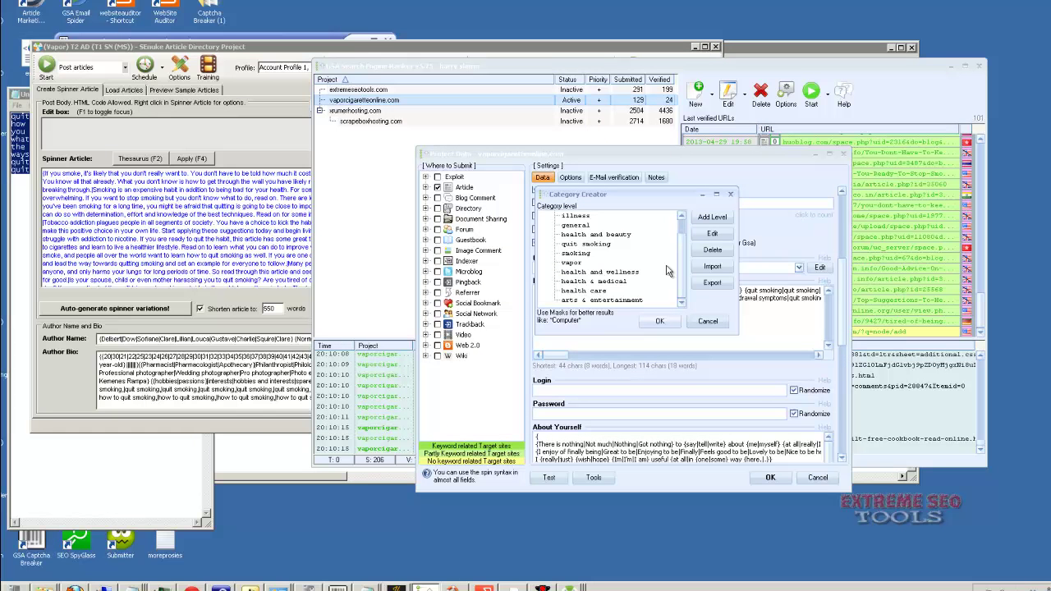
left_click_drag(680, 276, 680, 289)
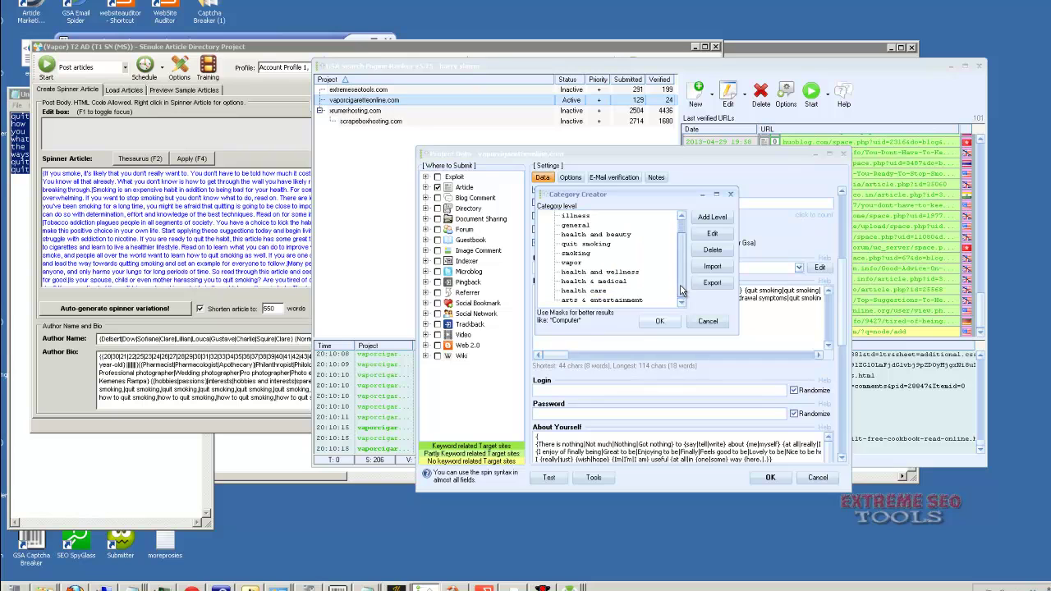
left_click(600, 302)
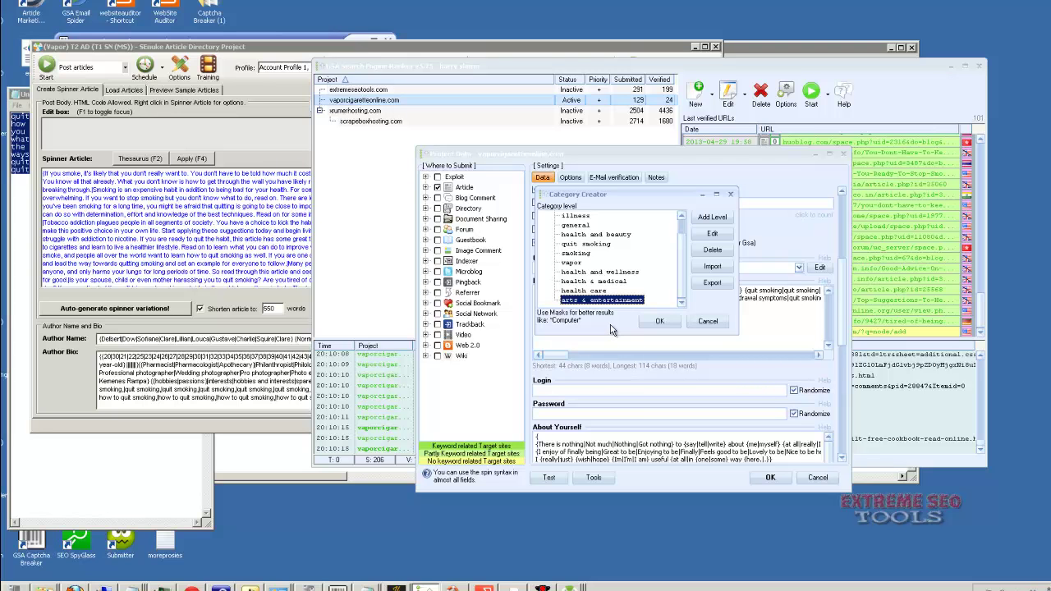
left_click_drag(679, 283, 679, 260)
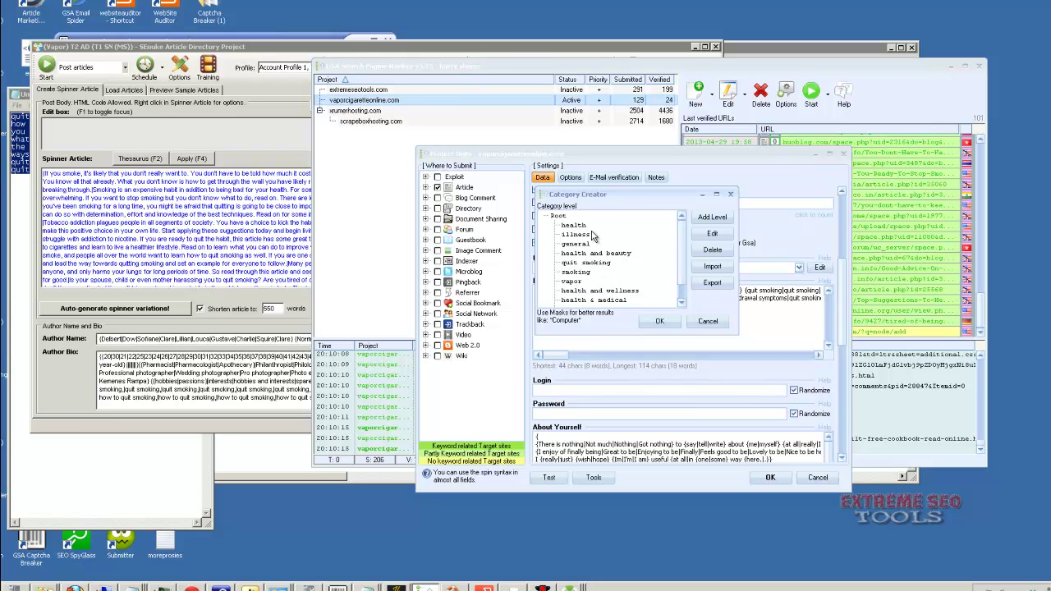
left_click(664, 321)
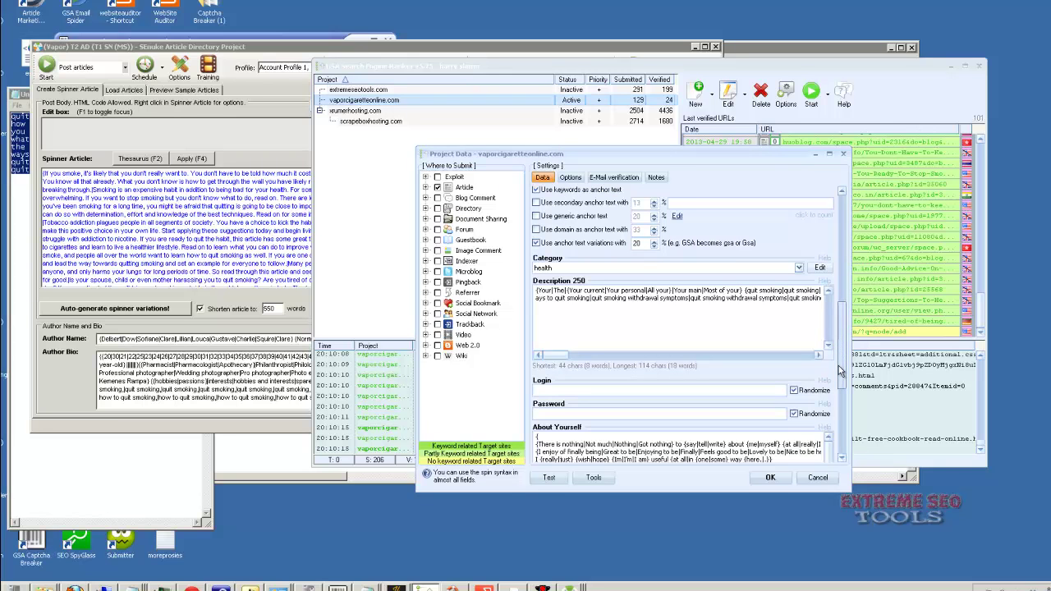
Examine the spun bookmark description in SenukeX Bio / About Spinner against the project's description, and put the spinner away.
scroll(815, 321, "down", 1)
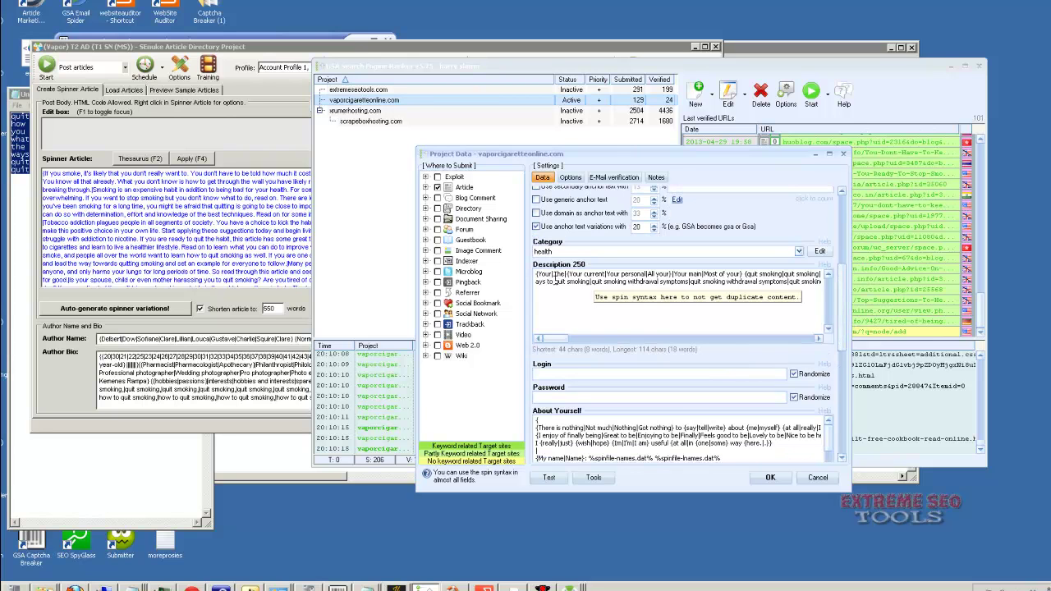
left_click(977, 585)
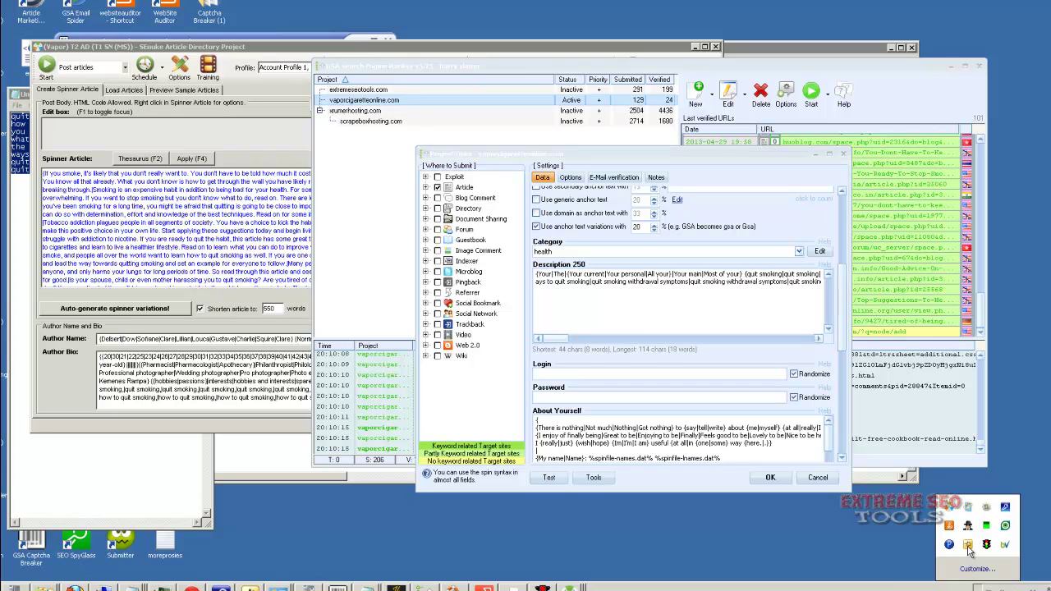
left_click(983, 543)
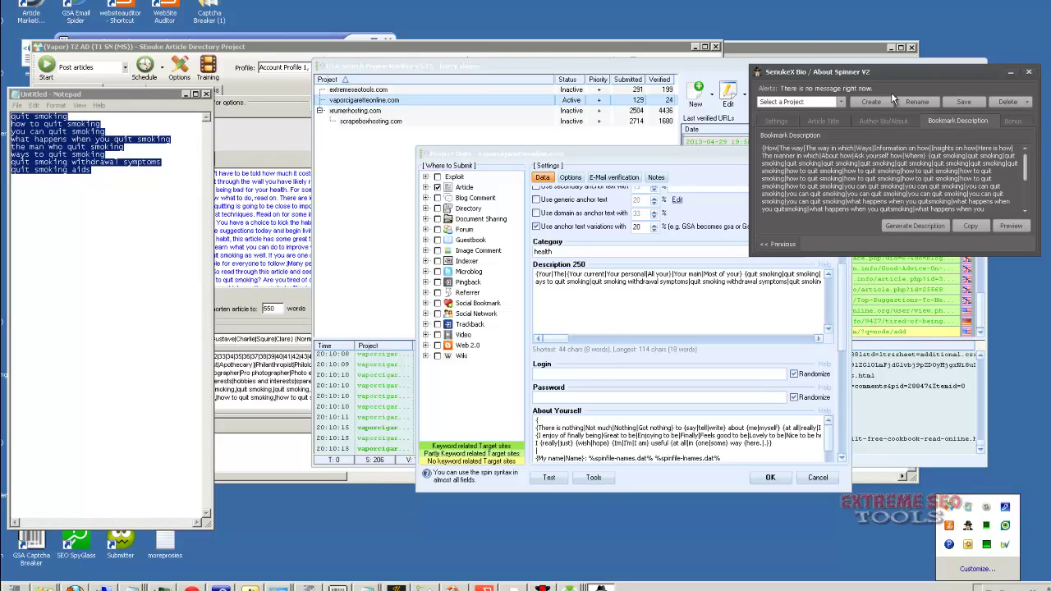
left_click_drag(856, 72, 891, 83)
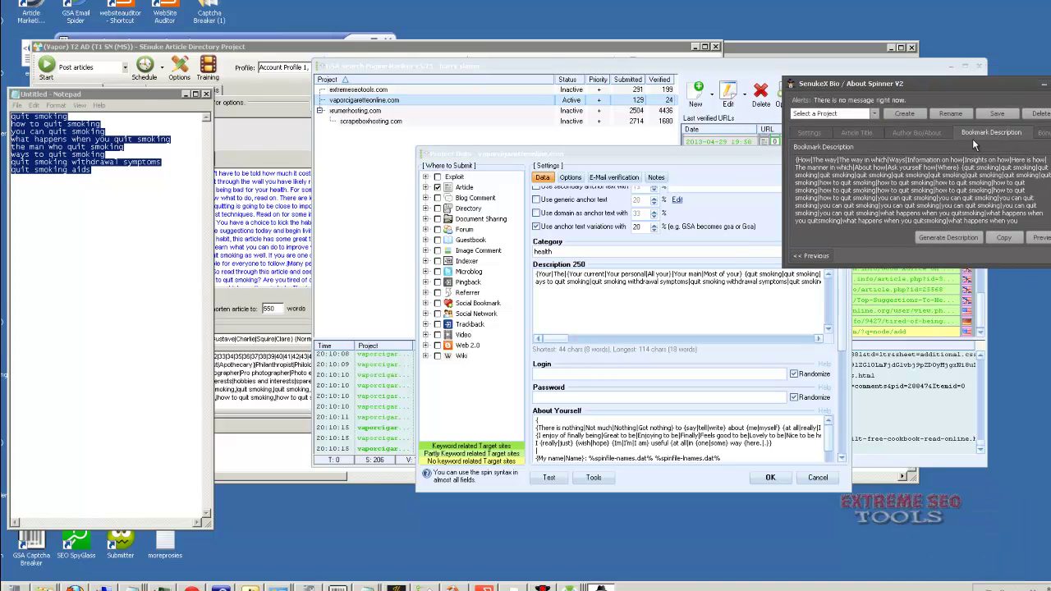
left_click(612, 302)
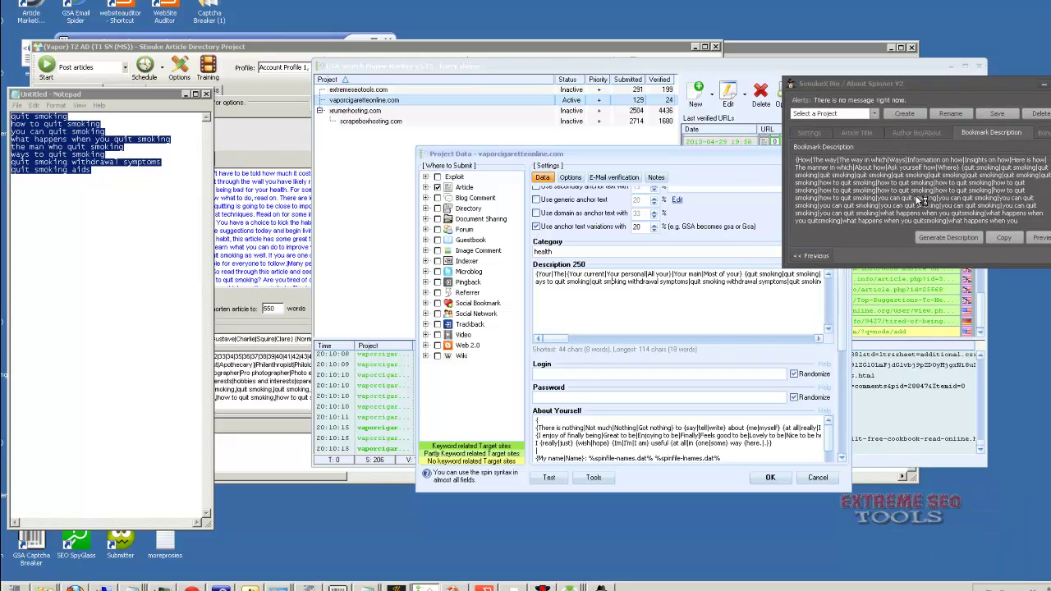
left_click(1042, 85)
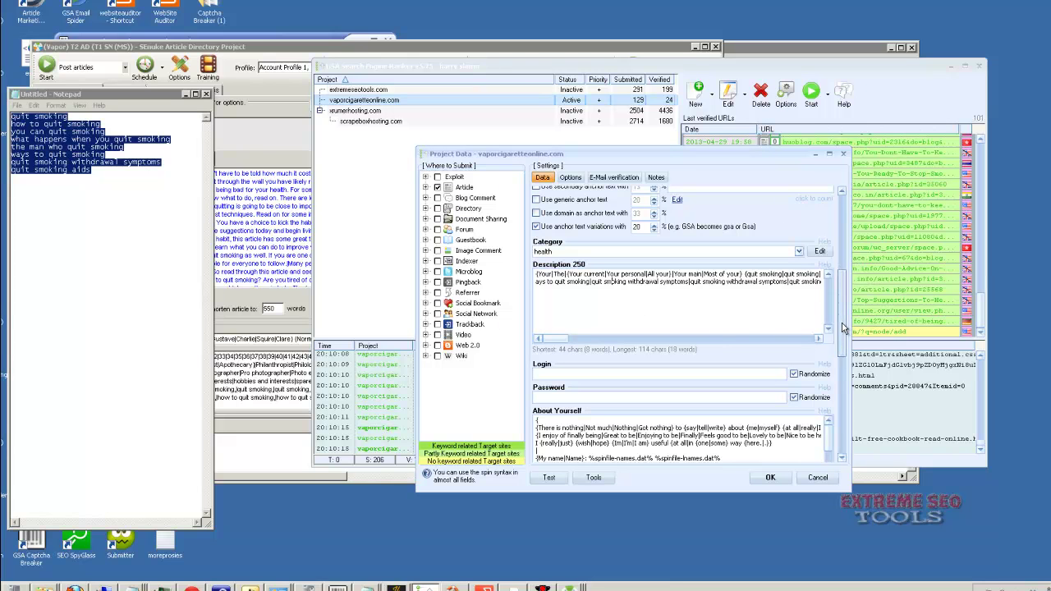
scroll(839, 321, "down", 1)
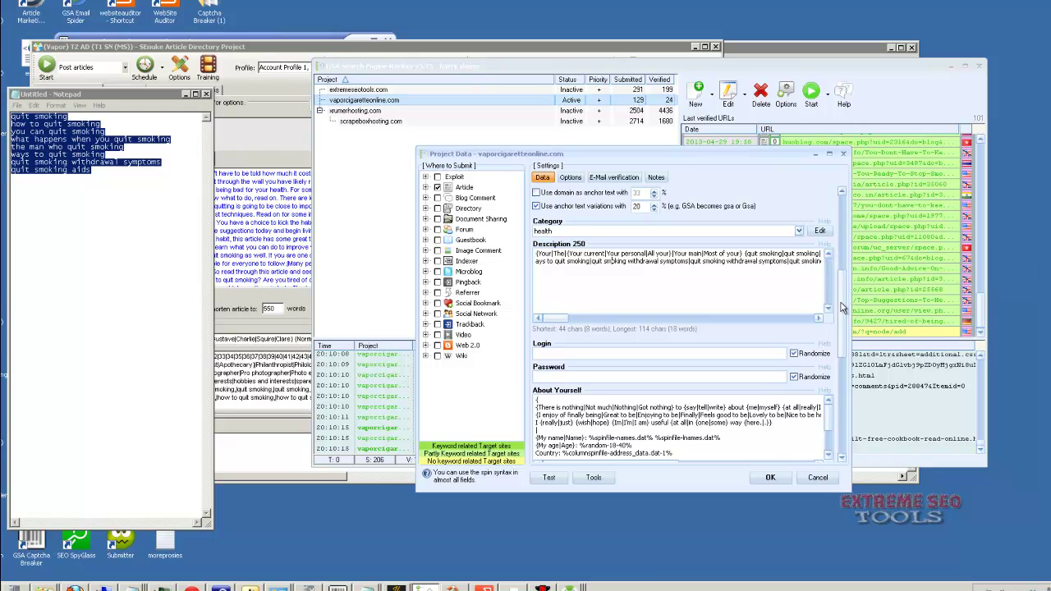
Review the project's About Yourself, Article Title, Article and Article Summary fields, and accept the project settings.
scroll(841, 327, "down", 3)
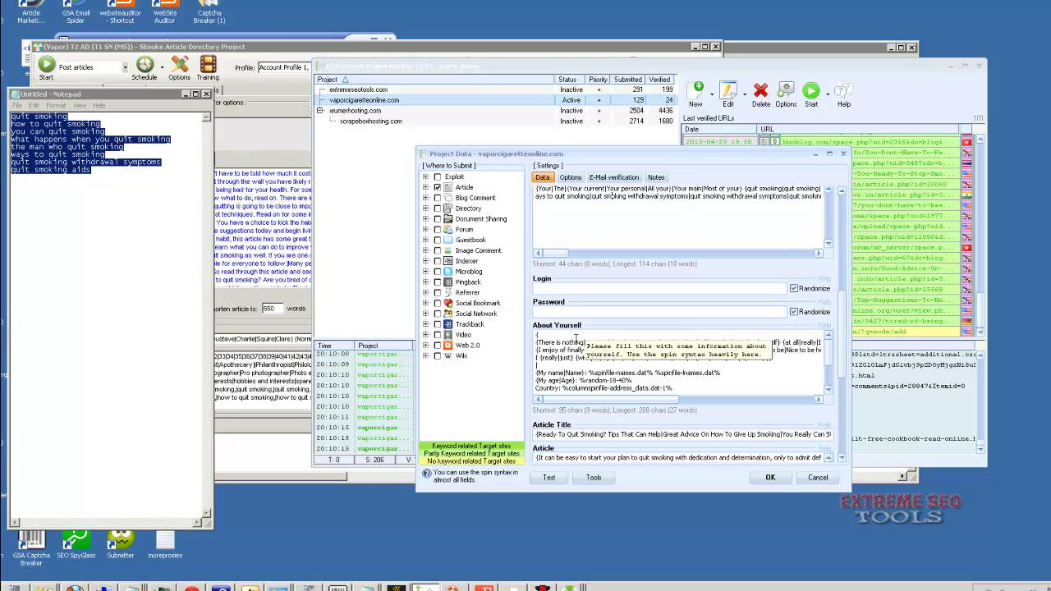
mouse_move(827, 359)
left_mouse_down()
mouse_move(827, 369)
mouse_move(828, 351)
left_mouse_up()
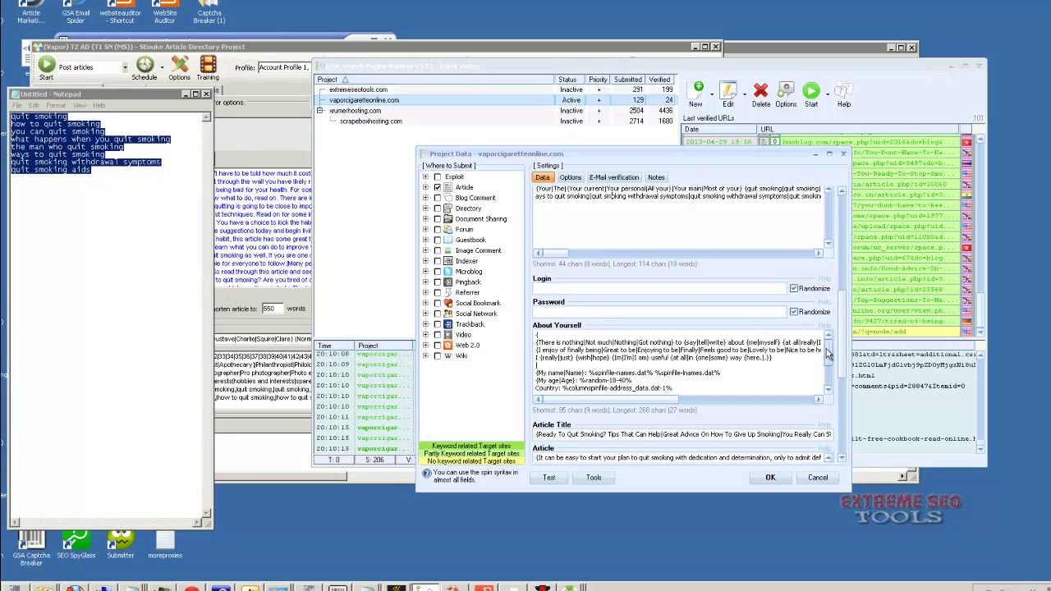
scroll(820, 373, "down", 2)
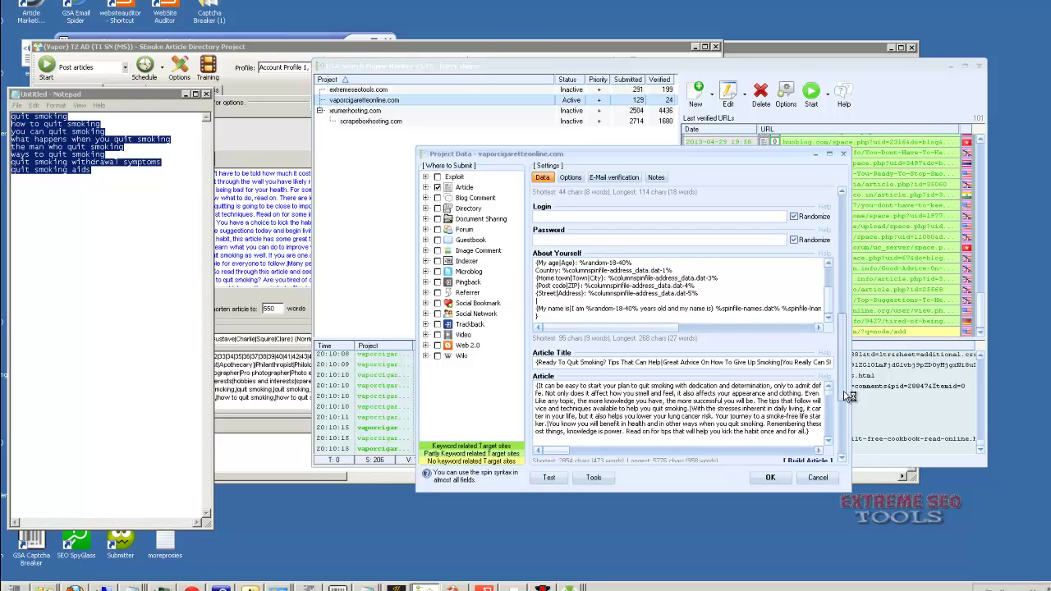
scroll(846, 396, "down", 1)
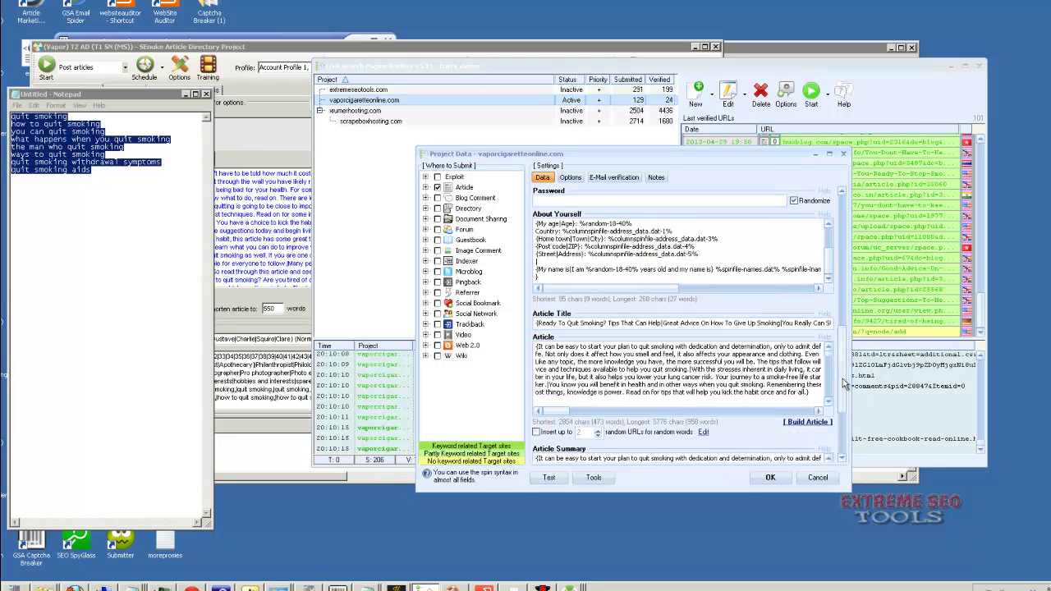
scroll(842, 386, "down", 1)
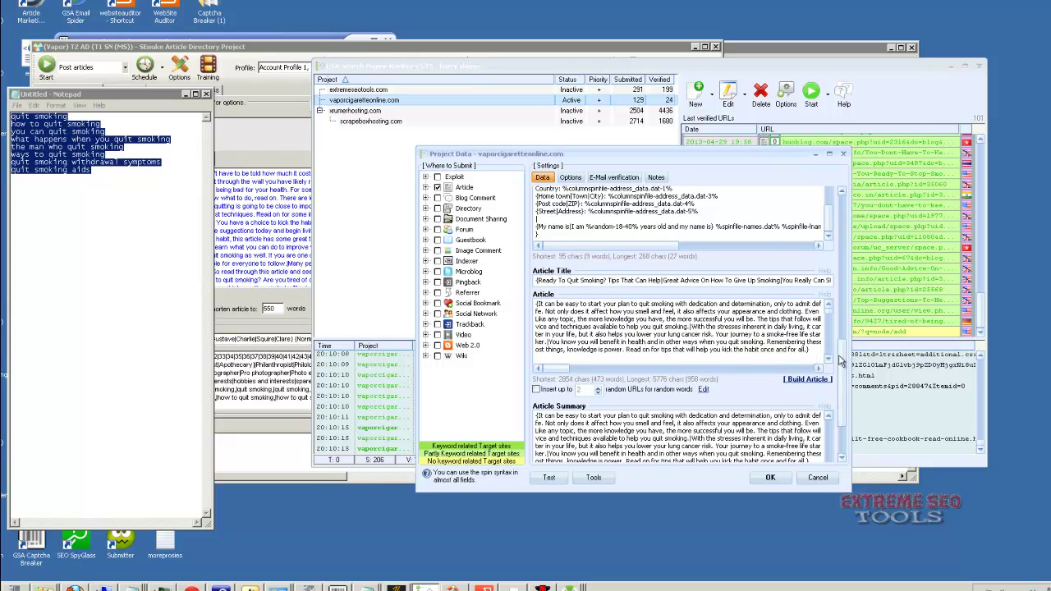
scroll(839, 361, "down", 1)
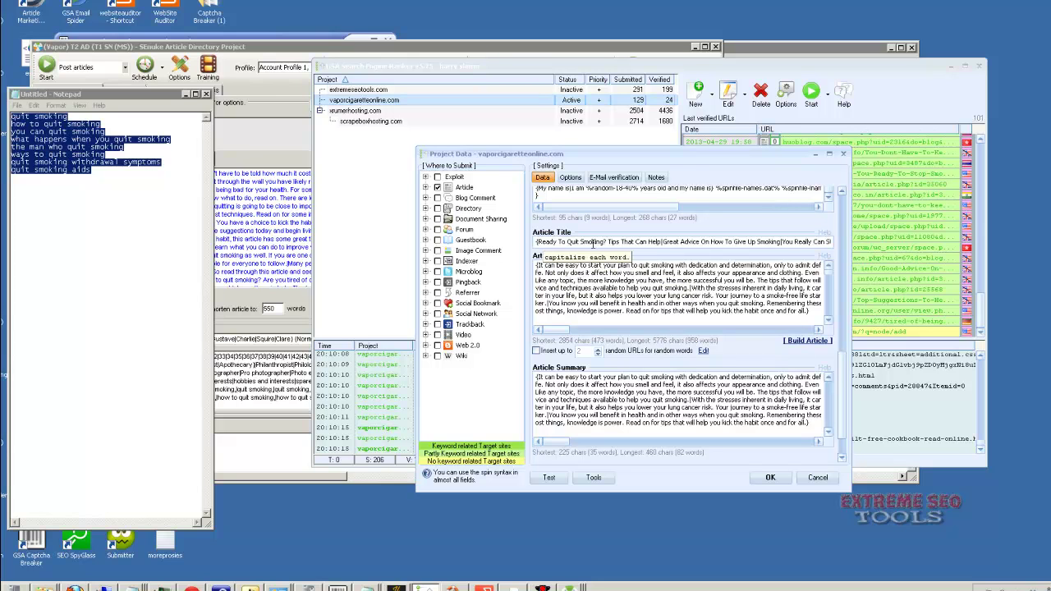
scroll(835, 382, "down", 1)
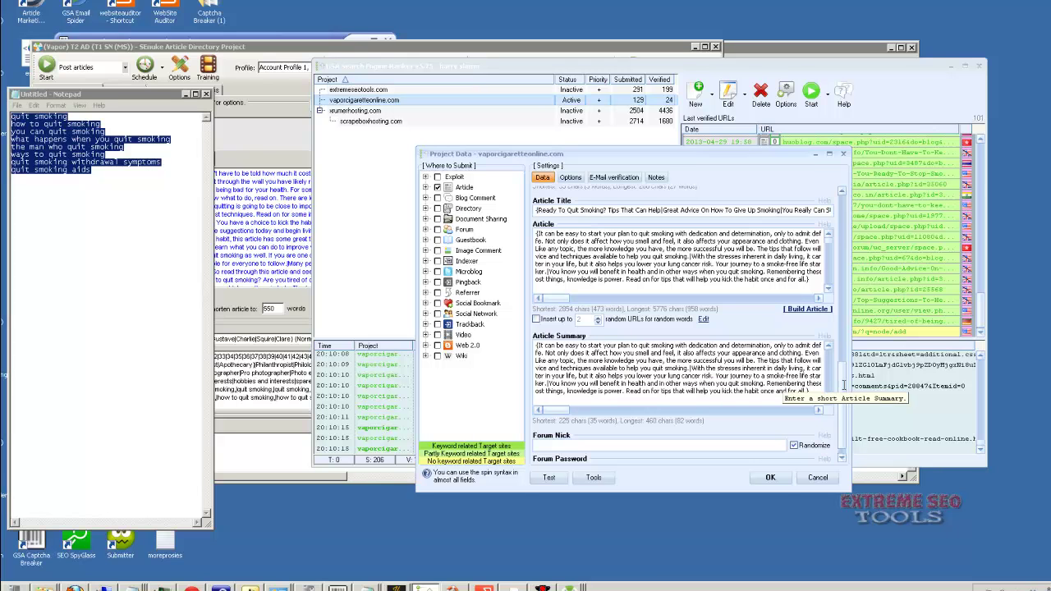
scroll(843, 394, "down", 1)
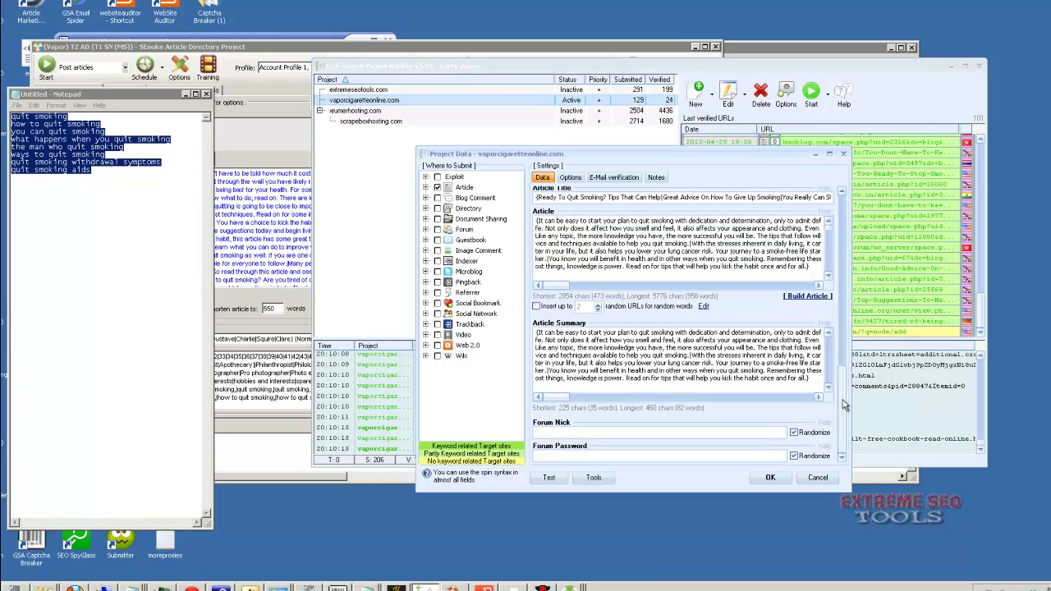
left_click(752, 483)
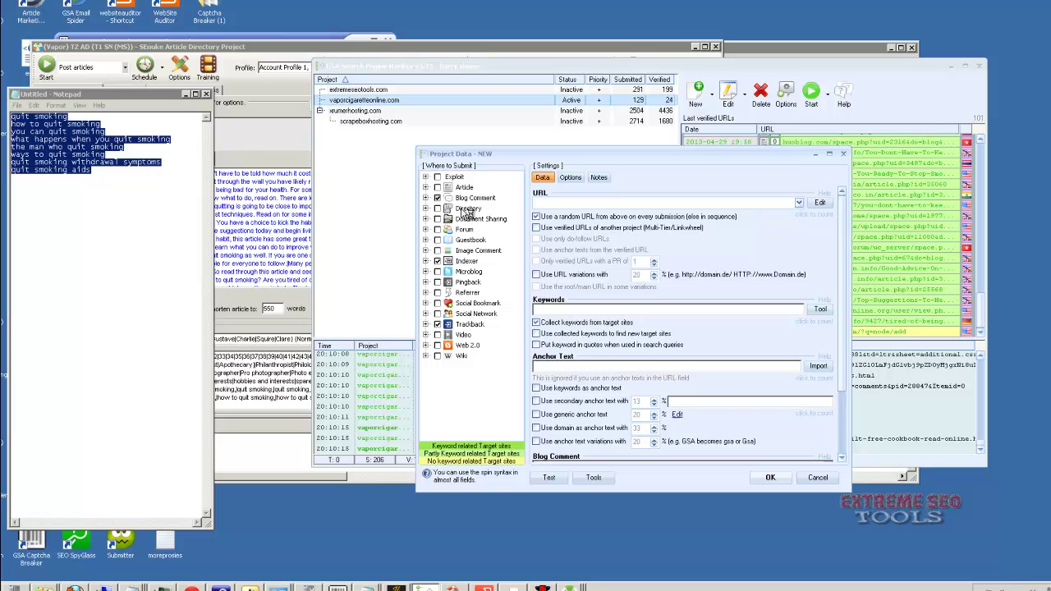
In a new project, enable every submission platform except Article.
left_click(437, 177)
left_click(437, 188)
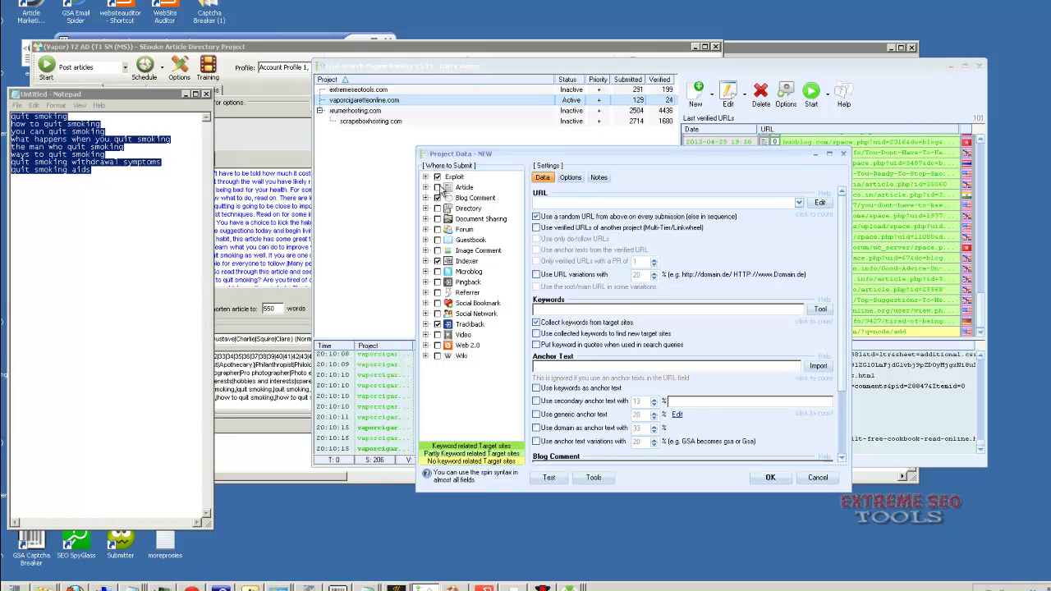
left_click(437, 208)
left_click(437, 218)
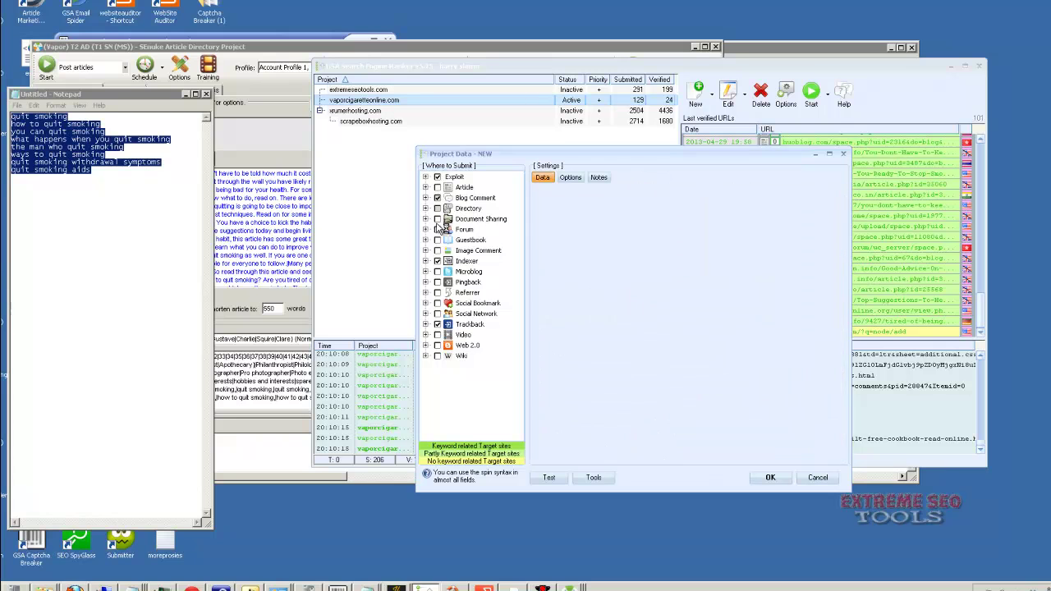
left_click(436, 239)
left_click(437, 250)
left_click(437, 271)
left_click(437, 282)
left_click(437, 292)
left_click(437, 303)
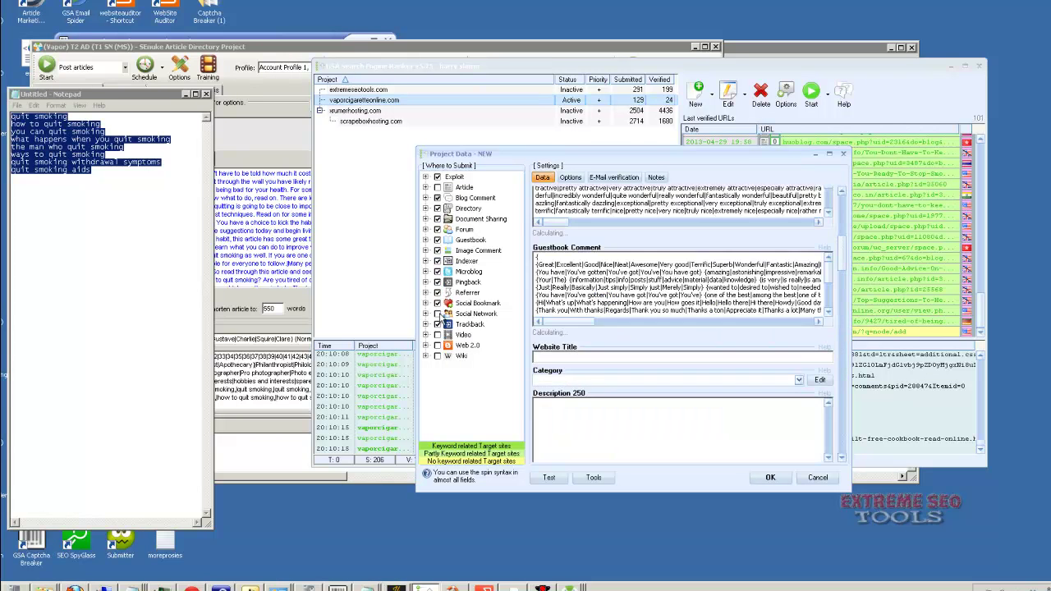
left_click(437, 313)
left_click(437, 344)
left_click(437, 356)
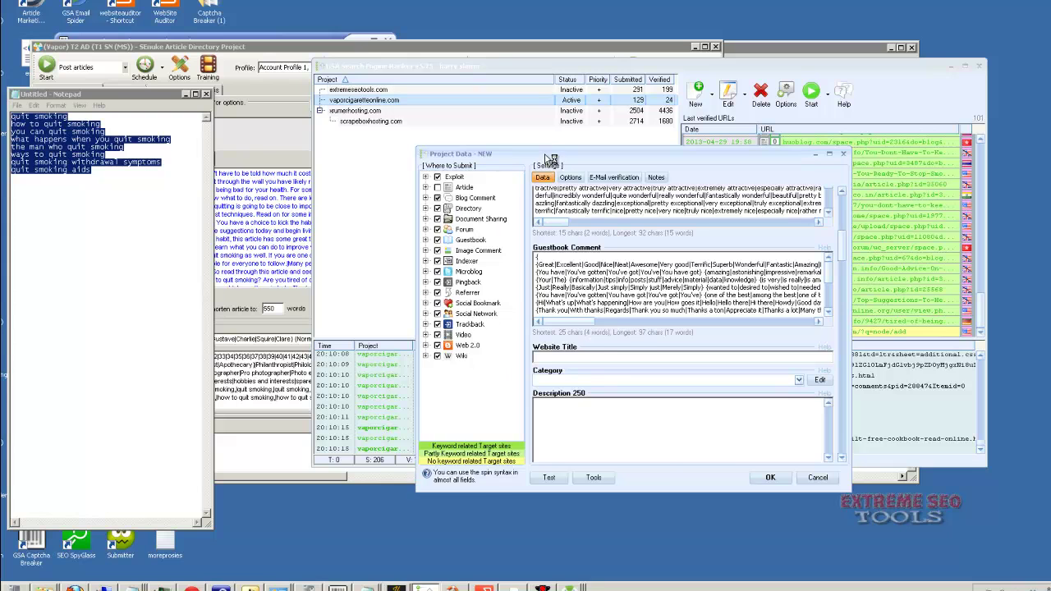
Disable all of the new project's submission platforms except Social Bookmark.
left_click_drag(550, 158, 545, 158)
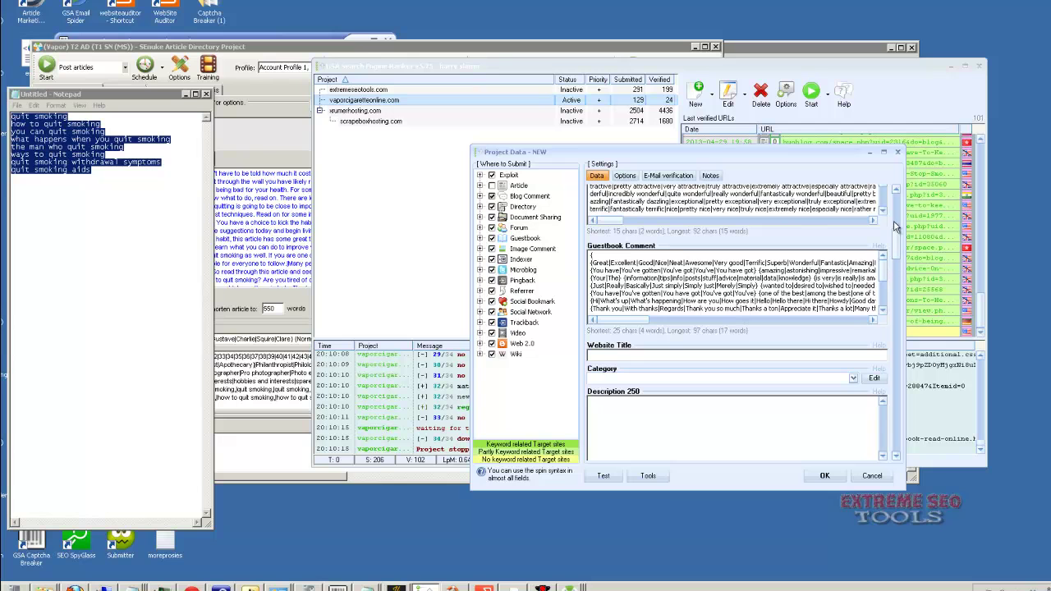
scroll(898, 210, "up", 5)
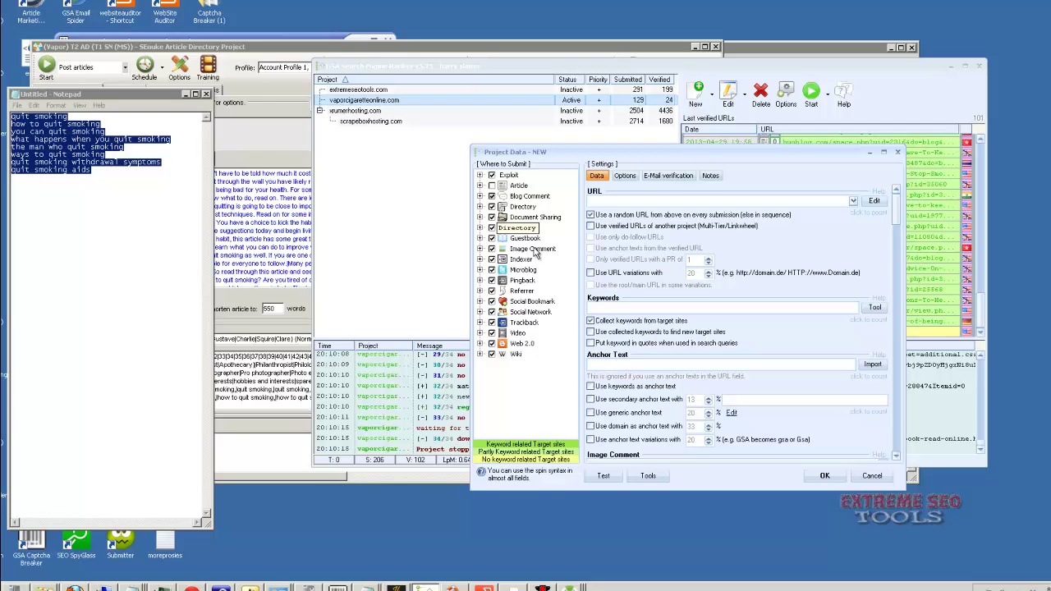
left_click(492, 291)
left_click(492, 280)
left_click(492, 269)
left_click(491, 259)
left_click(491, 248)
left_click(491, 237)
left_click(491, 227)
left_click(492, 217)
left_click(492, 206)
left_click(492, 175)
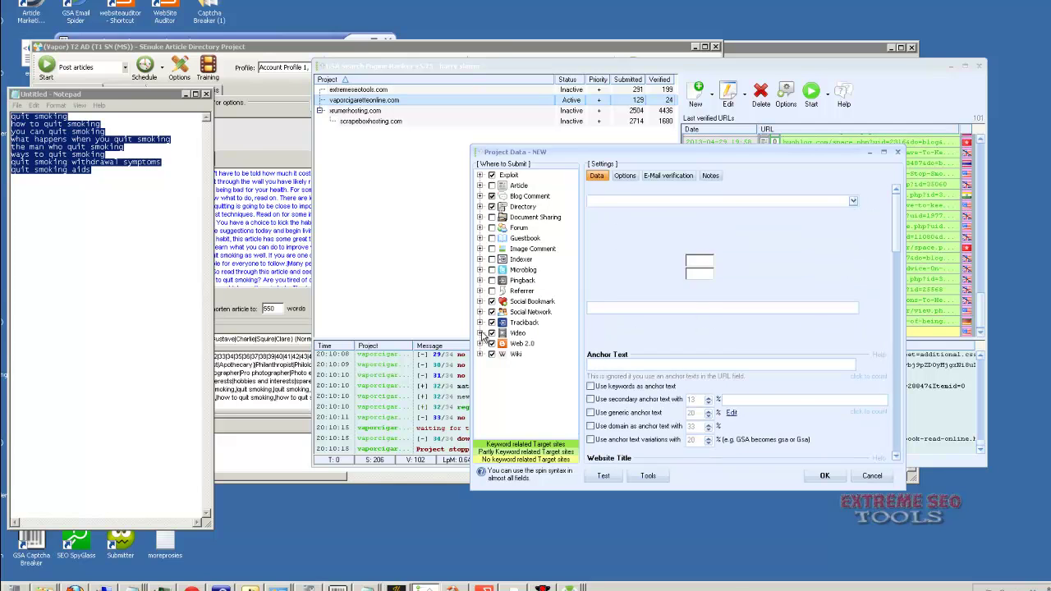
left_click(492, 353)
left_click(492, 343)
left_click(492, 321)
left_click(492, 311)
left_click(492, 195)
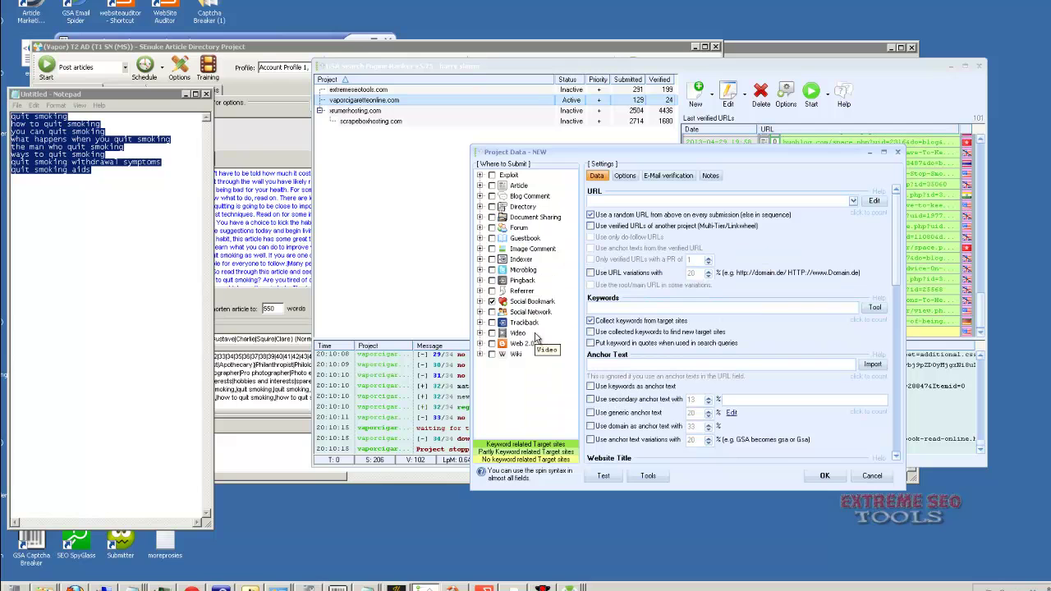
Make the new project use the verified URLs of vaporcigaretteonline.com, and enable the option that verified links must have the exact URL.
left_click(480, 302)
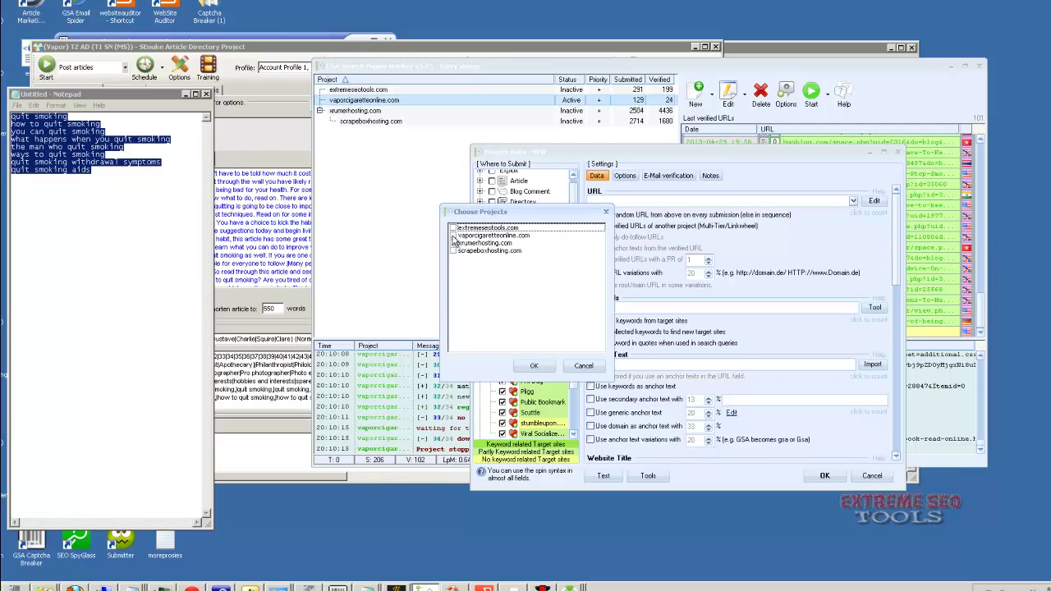
left_click(452, 236)
left_click(544, 371)
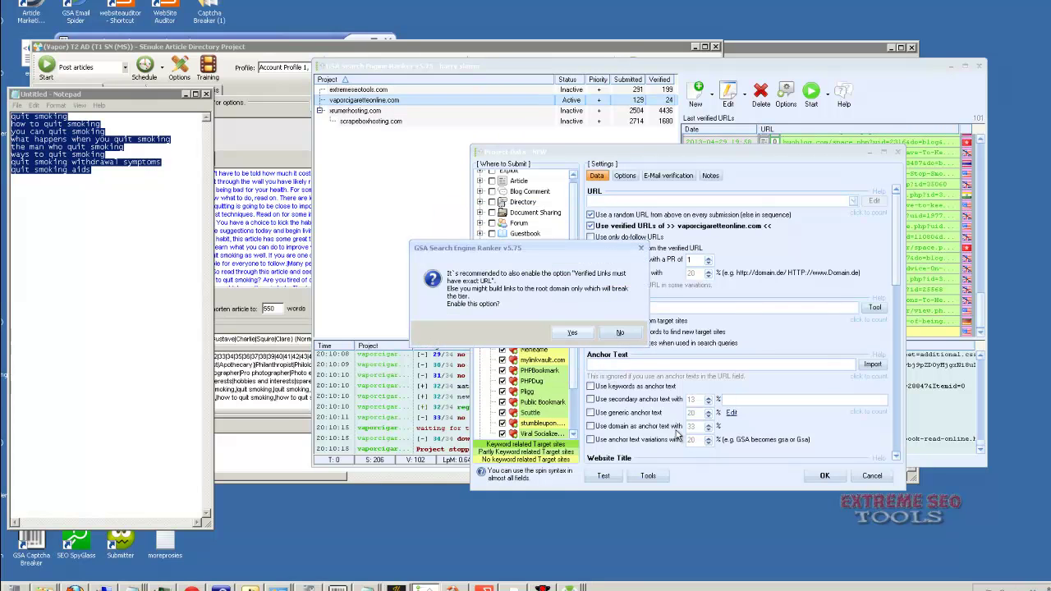
left_click(574, 333)
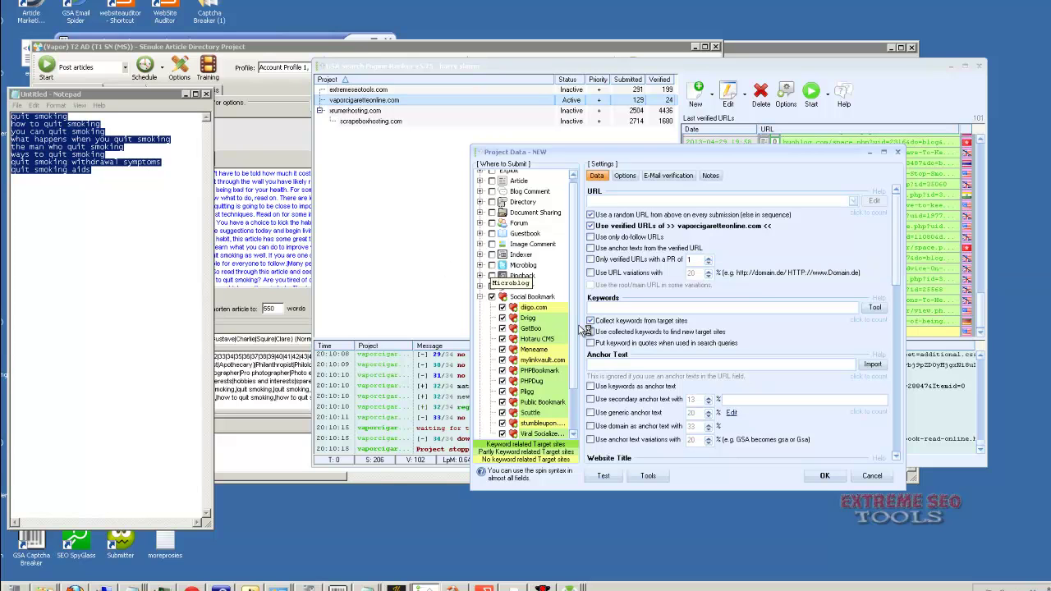
Examine which engines belong to the Social Bookmark and Forum platforms, and collapse the forum list.
scroll(572, 371, "down", 2)
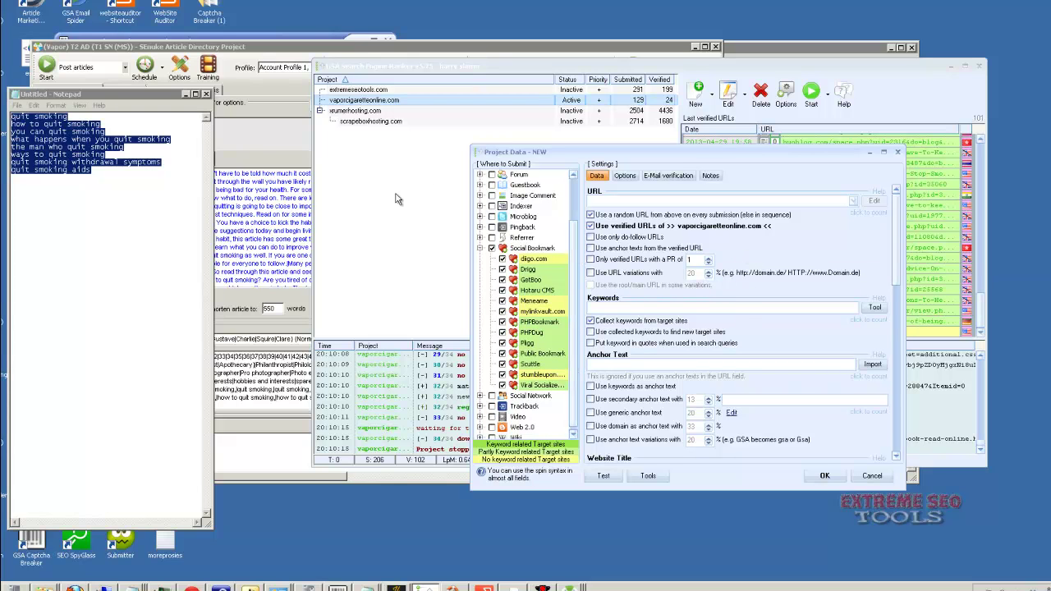
mouse_move(498, 229)
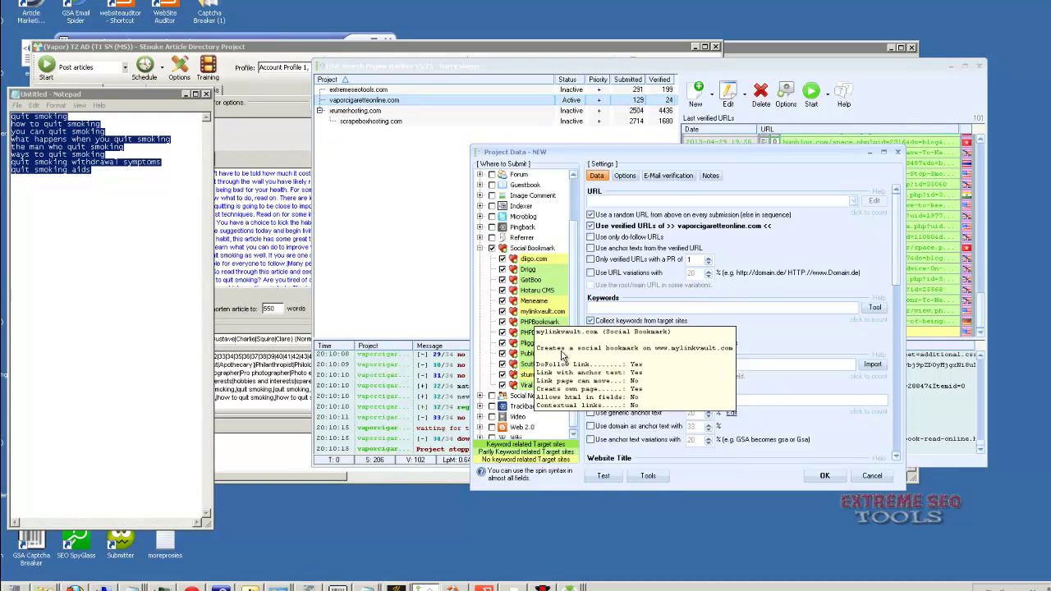
scroll(572, 365, "down", 1)
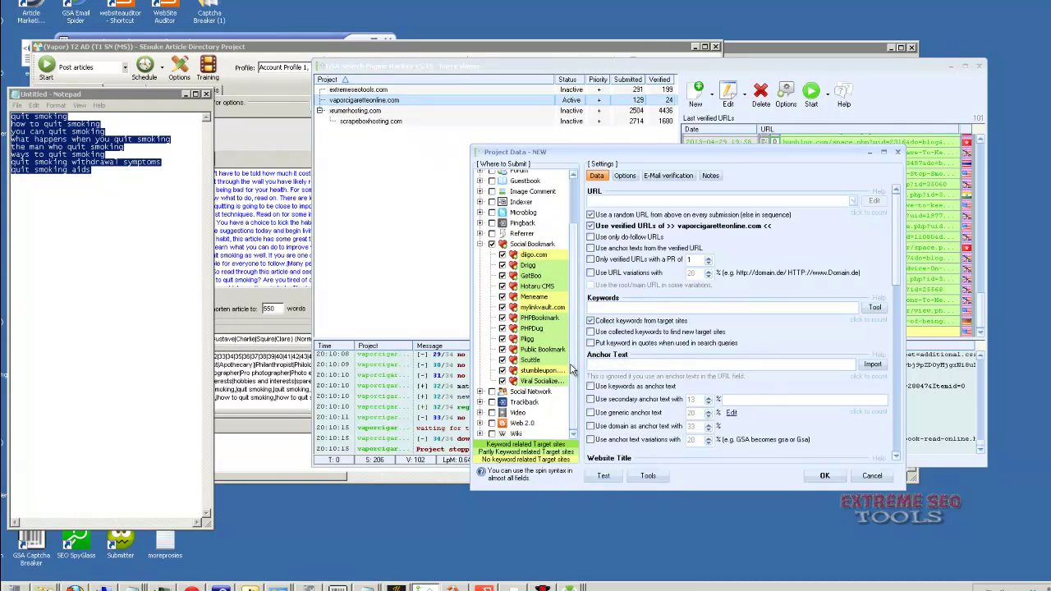
scroll(572, 369, "up", 3)
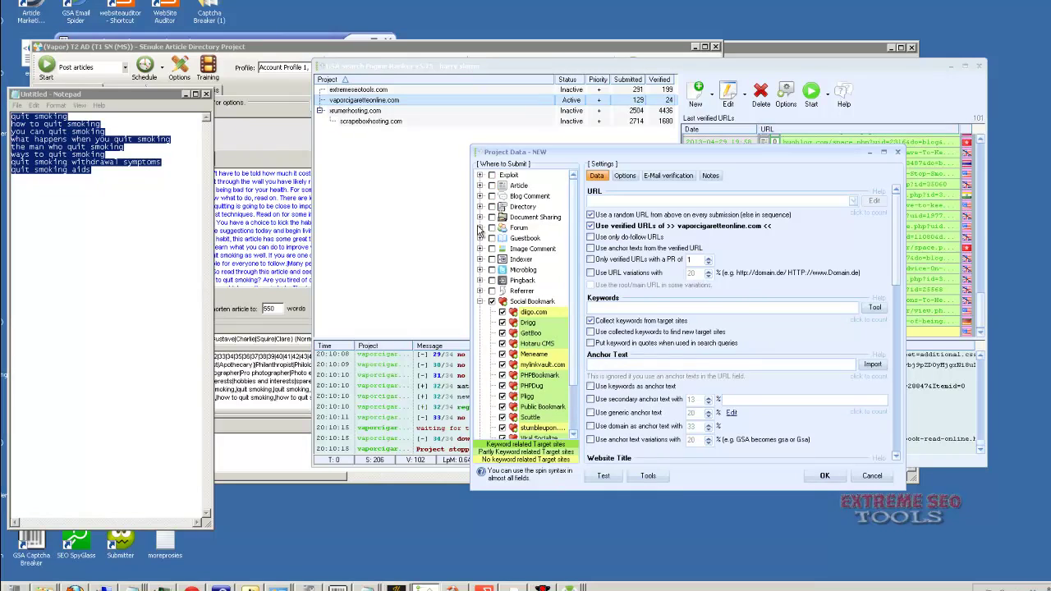
left_click(480, 231)
mouse_move(483, 224)
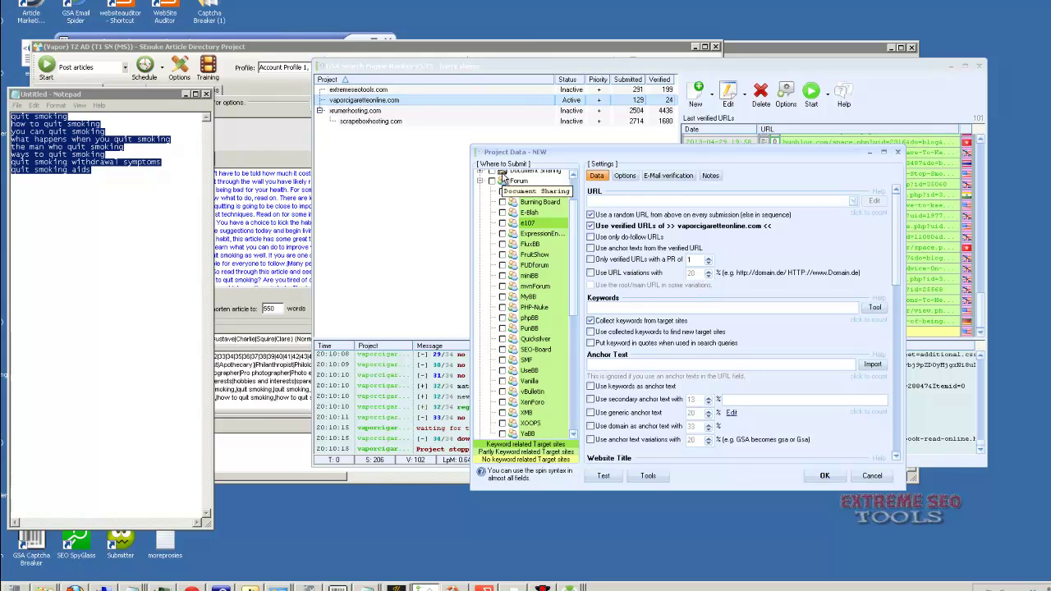
mouse_move(491, 379)
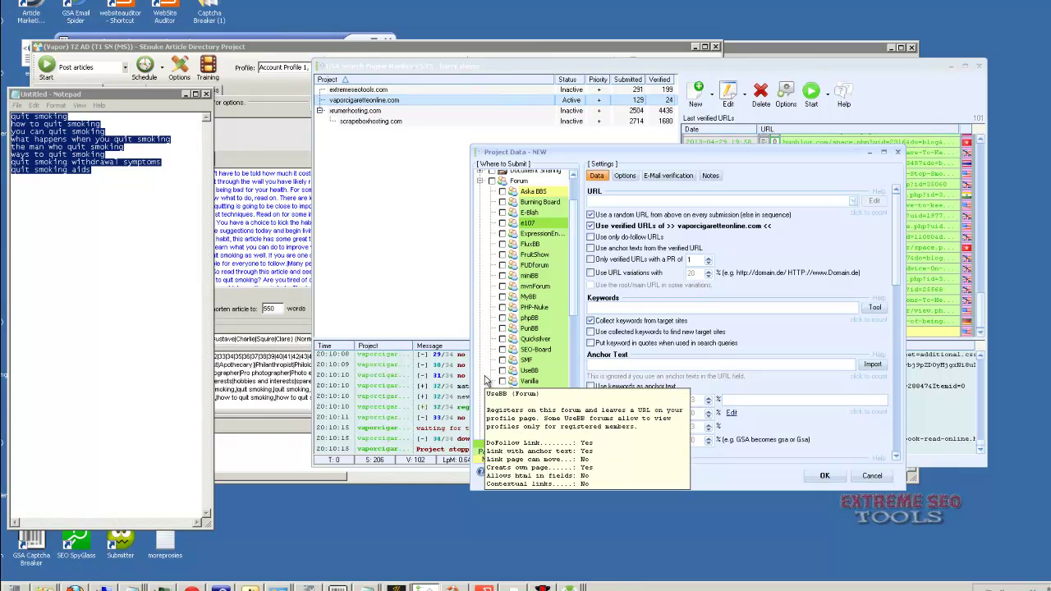
left_click(479, 181)
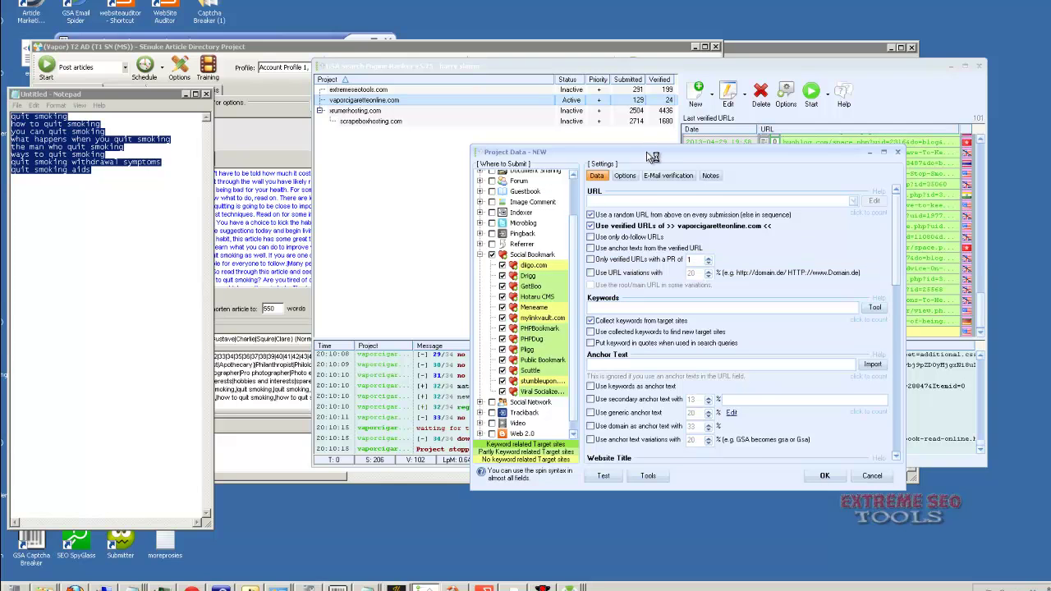
Examine the bookmark project's login, About Yourself, description and category fields, and collapse the Social Bookmark engine list.
left_click_drag(646, 156, 620, 154)
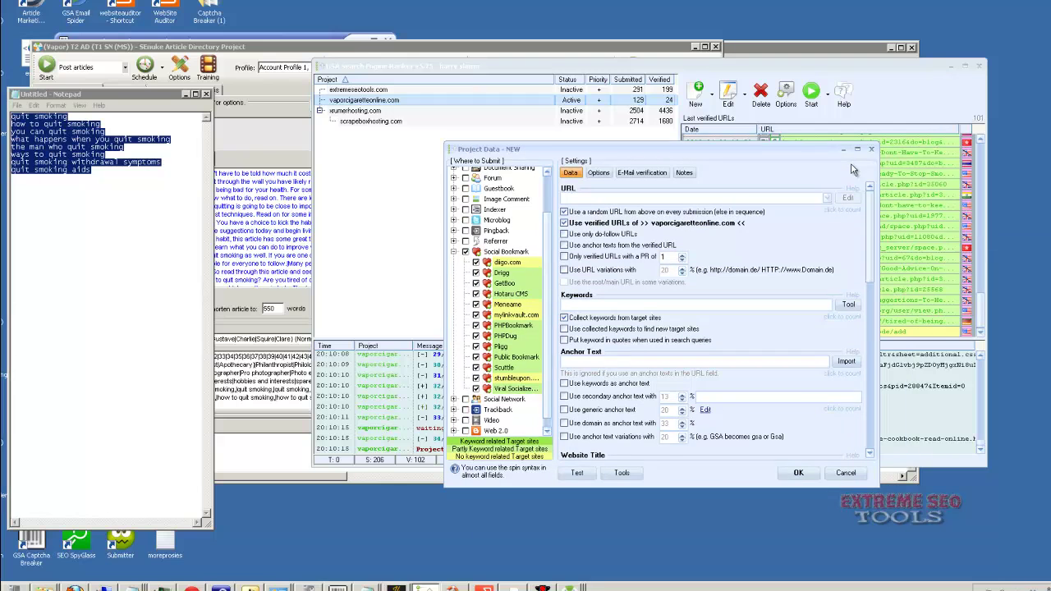
left_click_drag(874, 229, 876, 375)
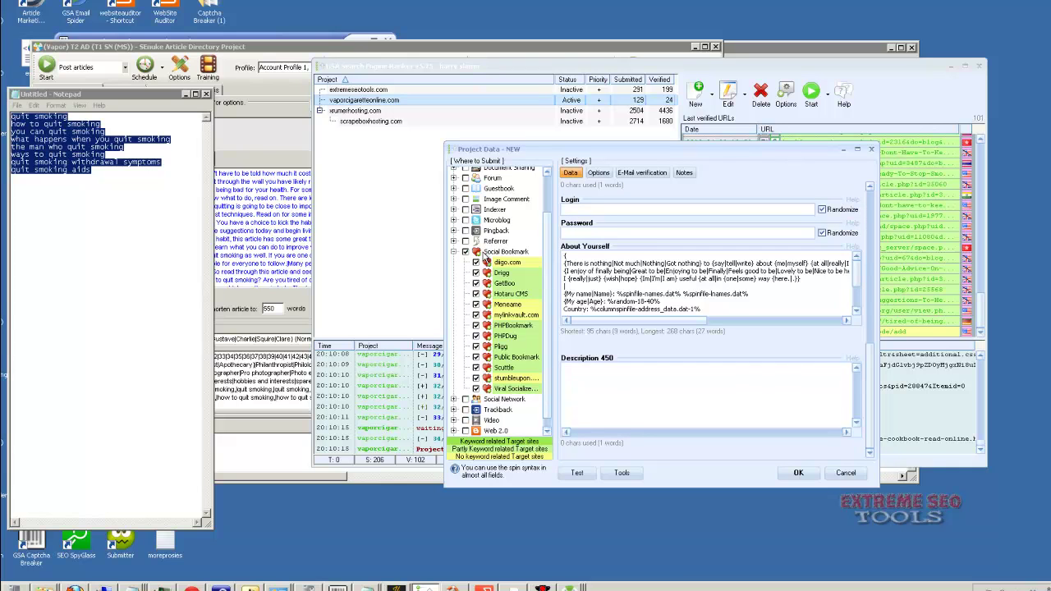
left_click(872, 358)
left_click_drag(873, 351, 870, 322)
mouse_move(852, 330)
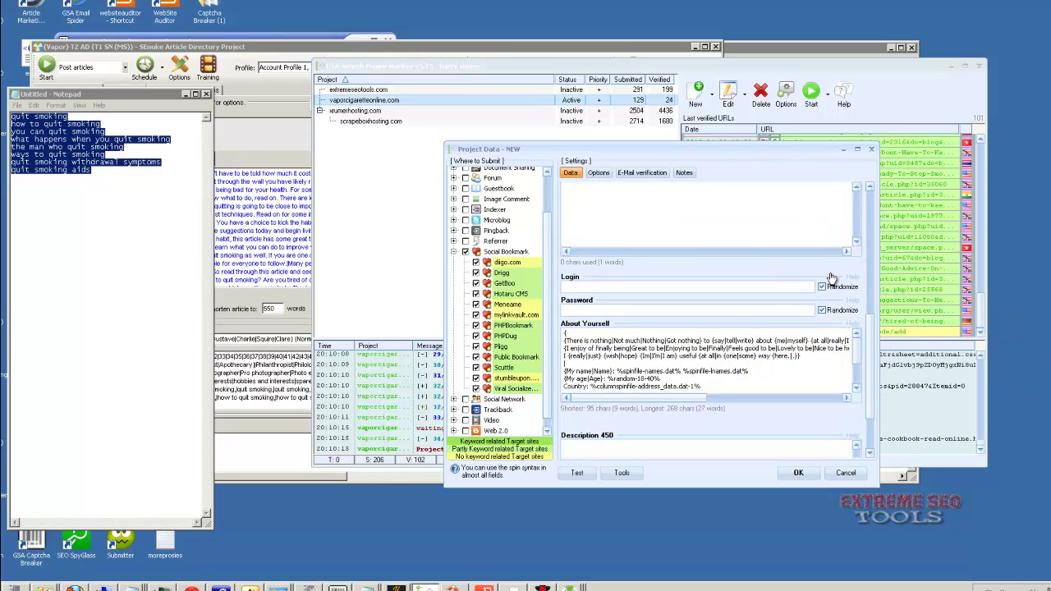
left_click(864, 260)
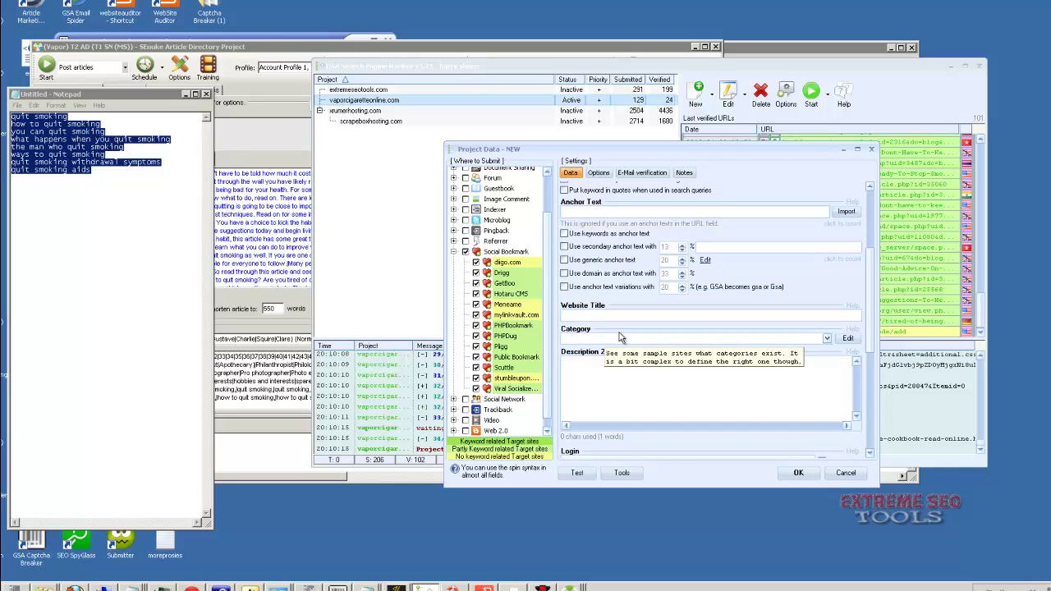
scroll(544, 279, "up", 2)
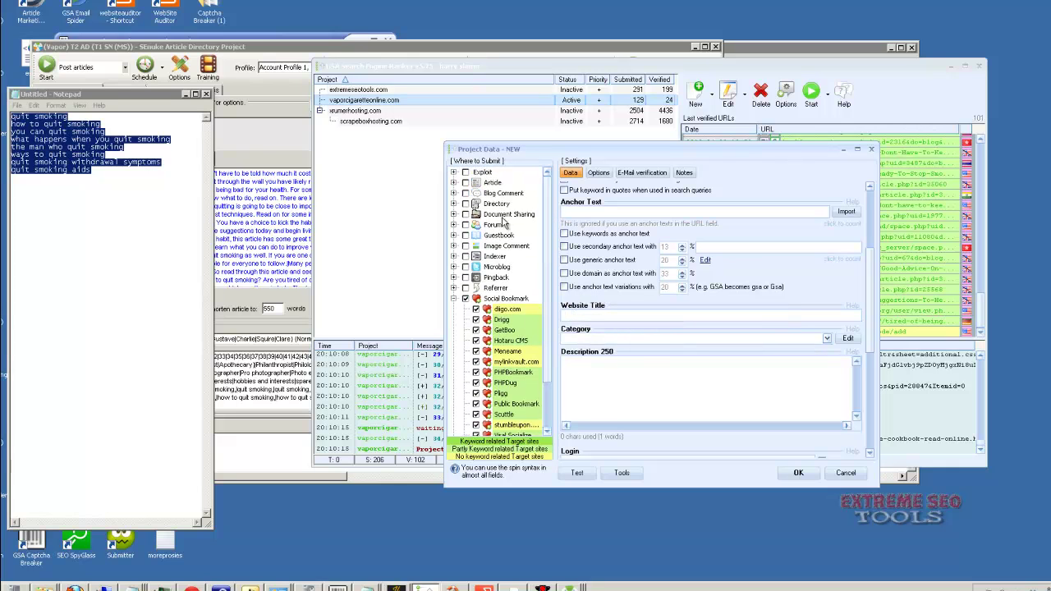
left_click(454, 299)
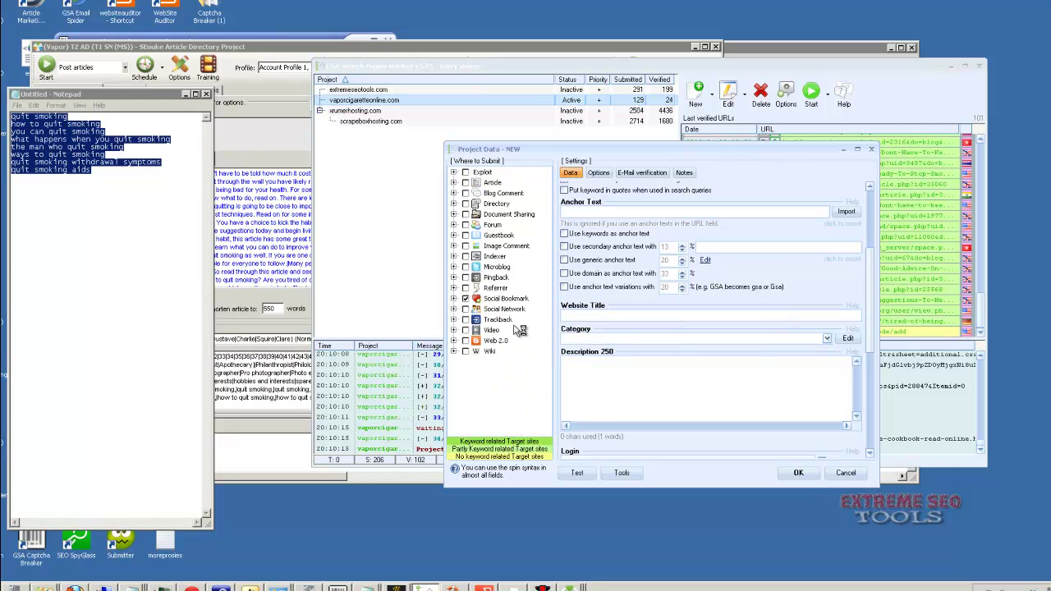
Check the new project's e-mail verification settings and return to its data fields.
left_click_drag(533, 156, 514, 149)
left_click(611, 169)
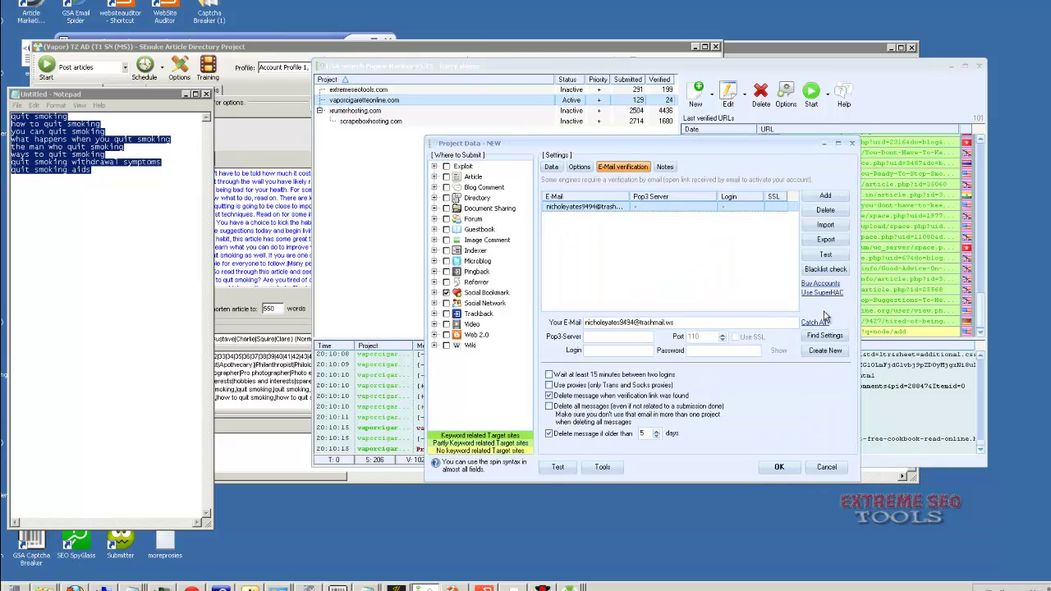
left_click(551, 168)
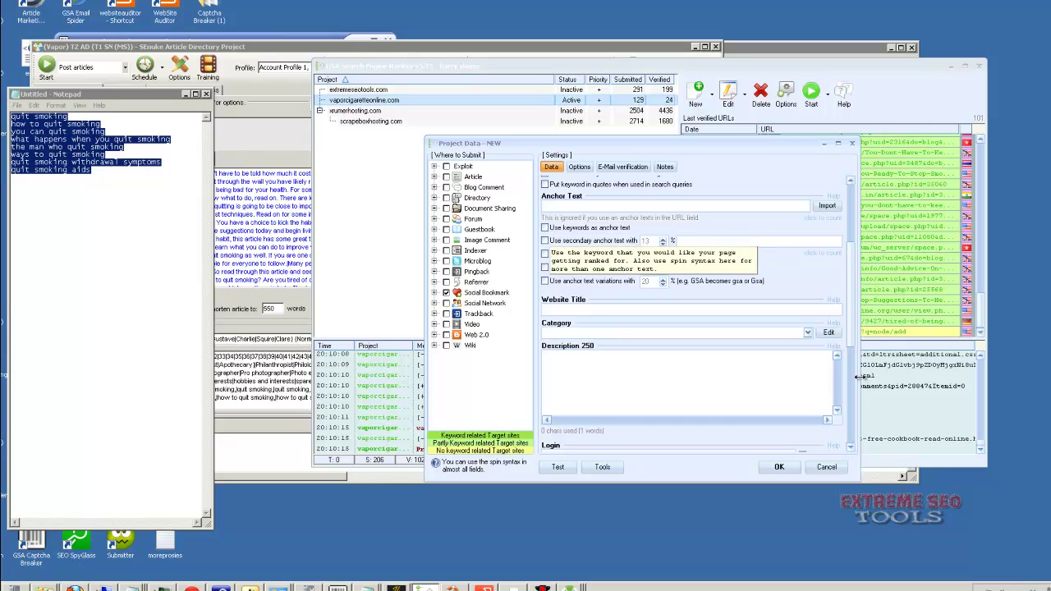
Minimize the new project's data dialog, switch to SEnuke XCr and show the URL lists of the Vapor campaign.
left_click(825, 144)
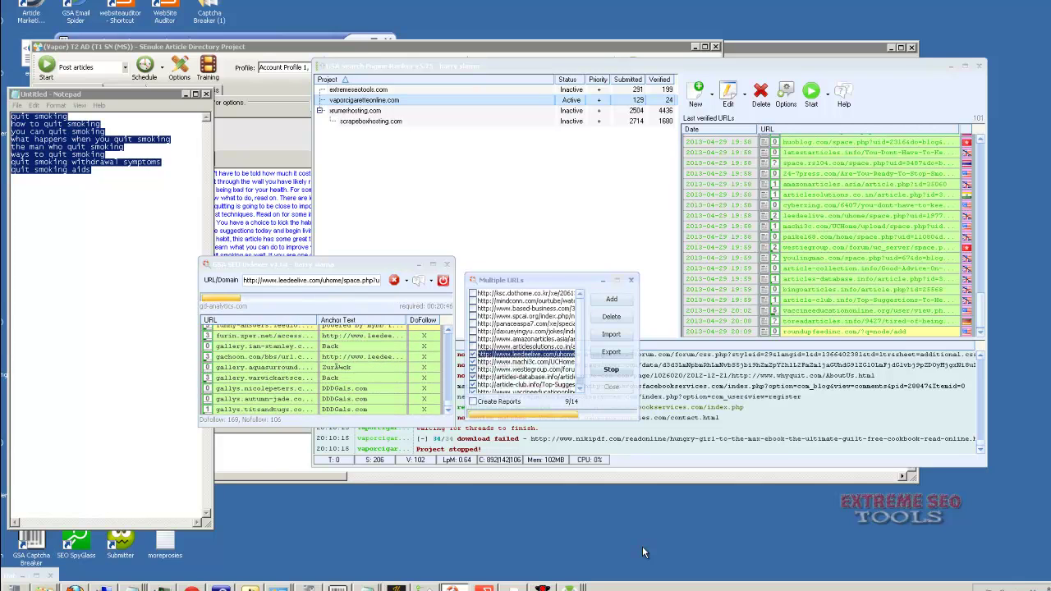
left_click(568, 587)
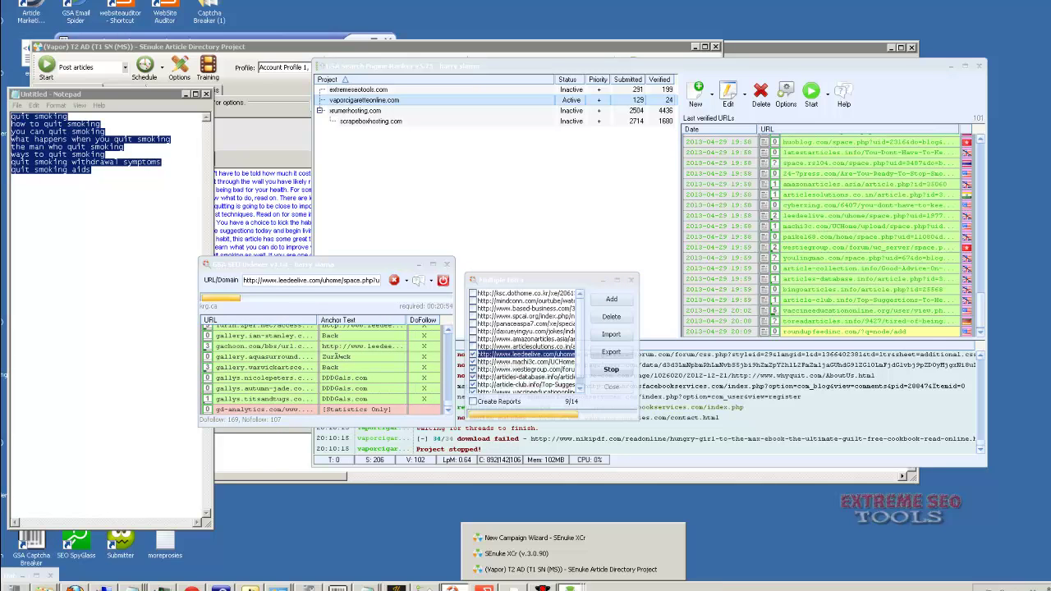
left_click(530, 537)
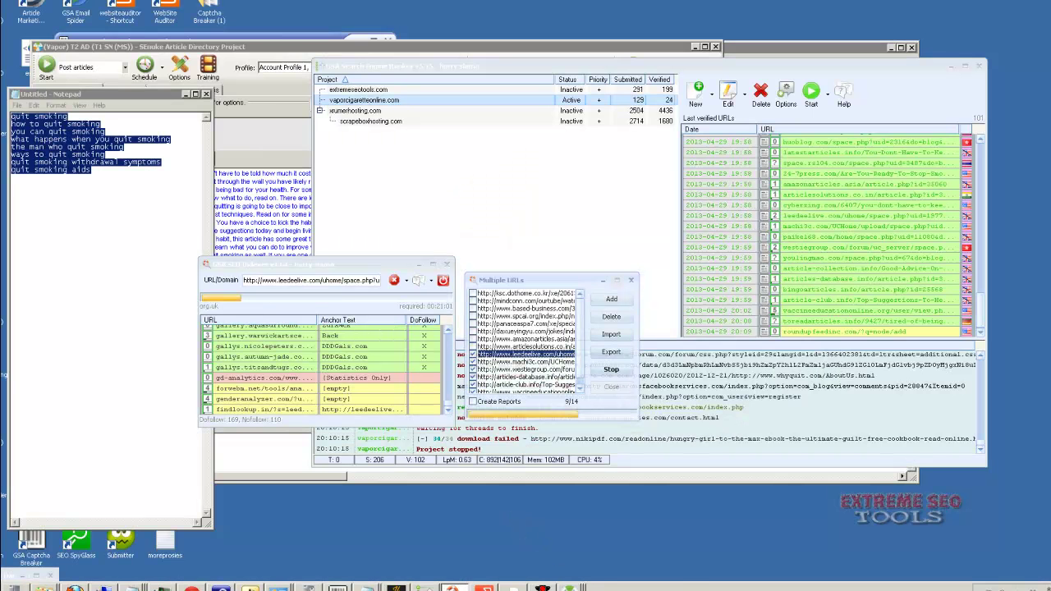
left_click(568, 587)
left_click(515, 553)
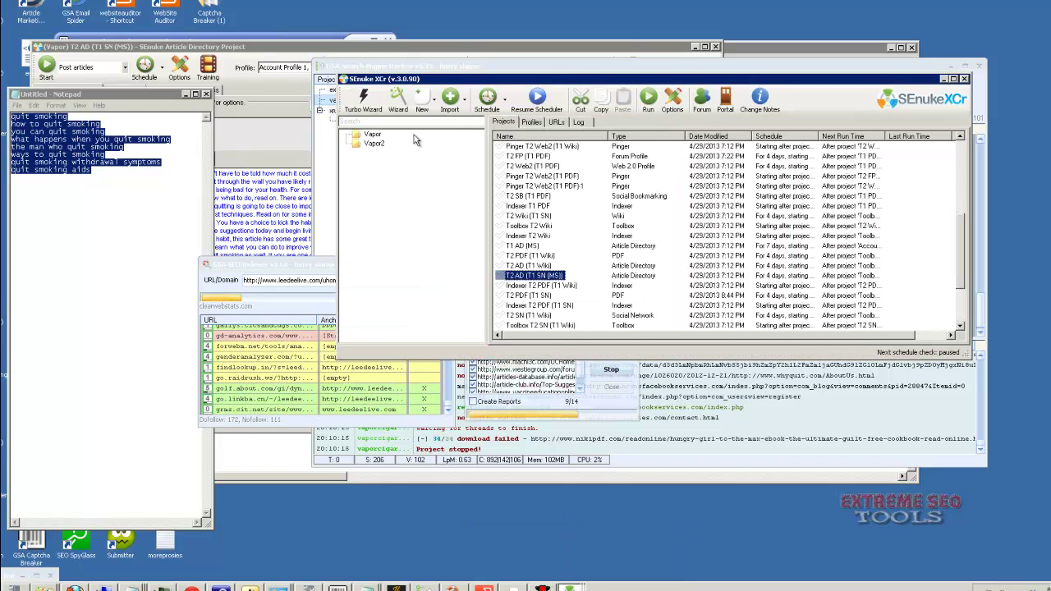
left_click(374, 133)
left_click(556, 122)
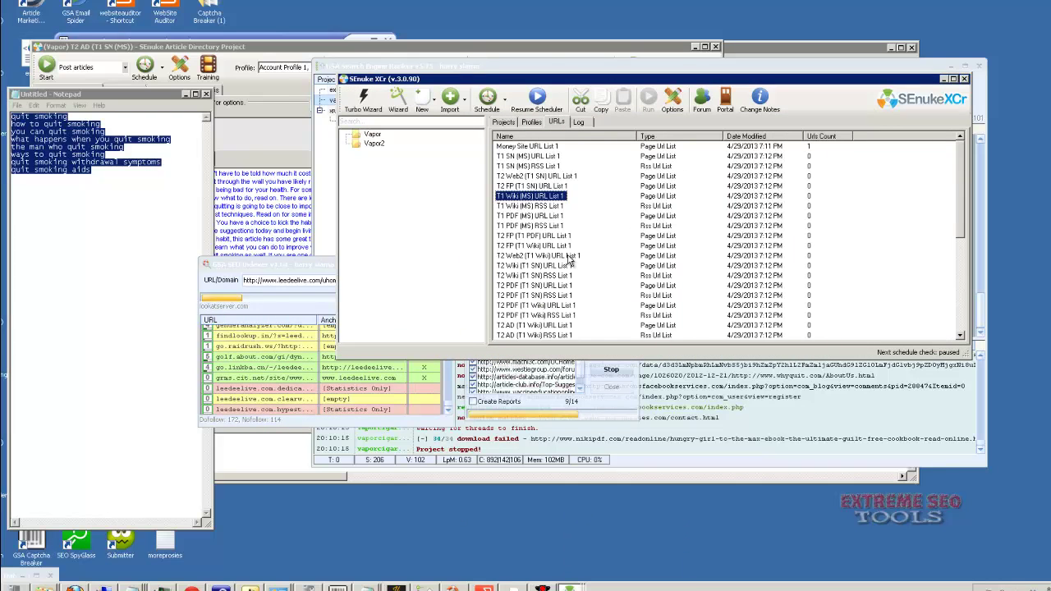
scroll(577, 271, "down", 6)
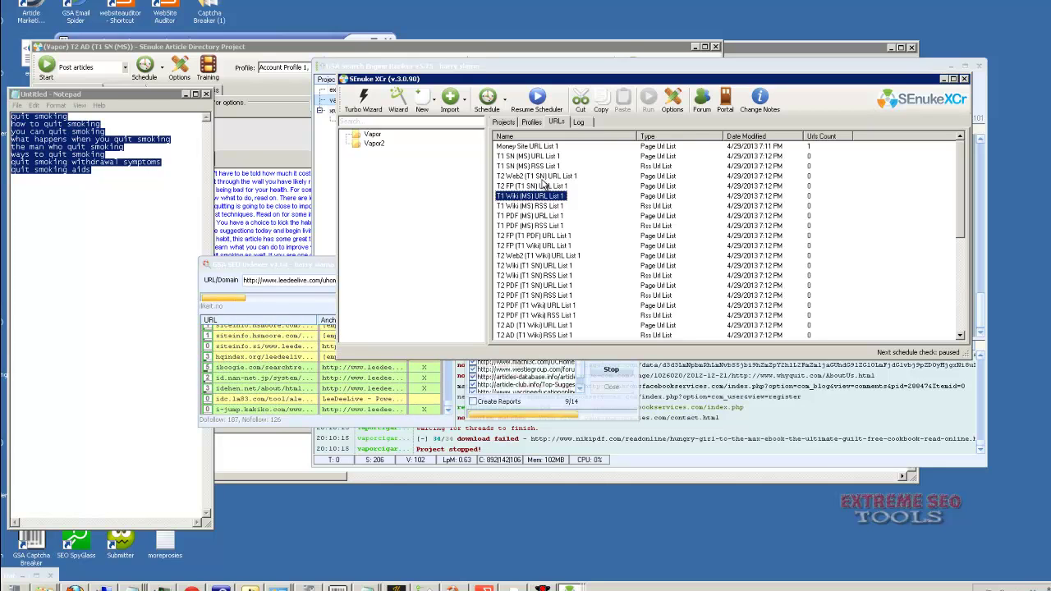
Examine the T2 Web2 (T1 SN), T2 FP (T1 SN), T1 Wiki (MS) and T1 PDF (MS) URL lists, closing each one.
left_click(543, 180)
double_click(543, 179)
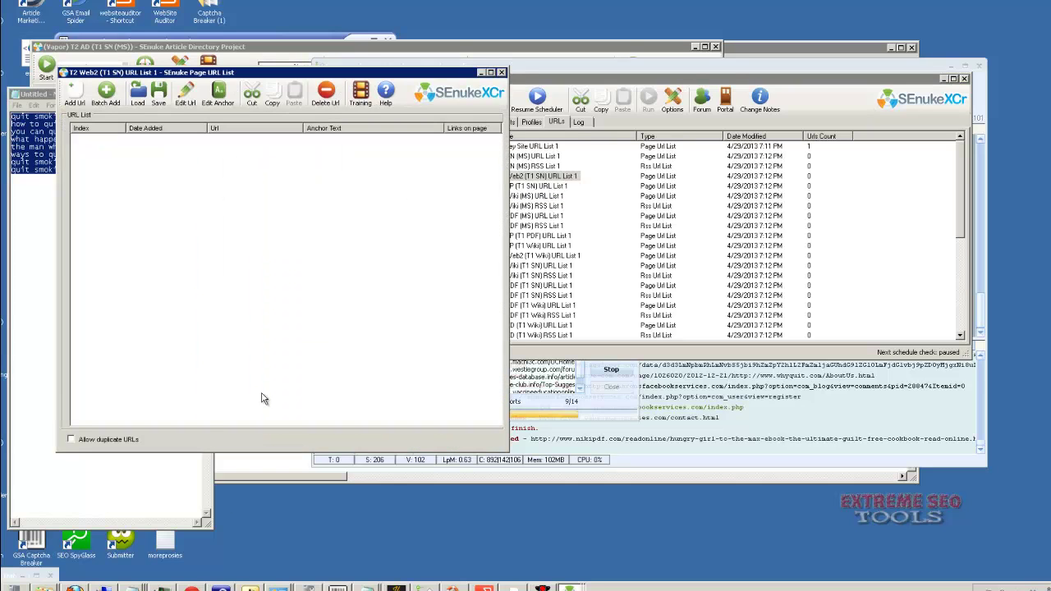
left_click(500, 72)
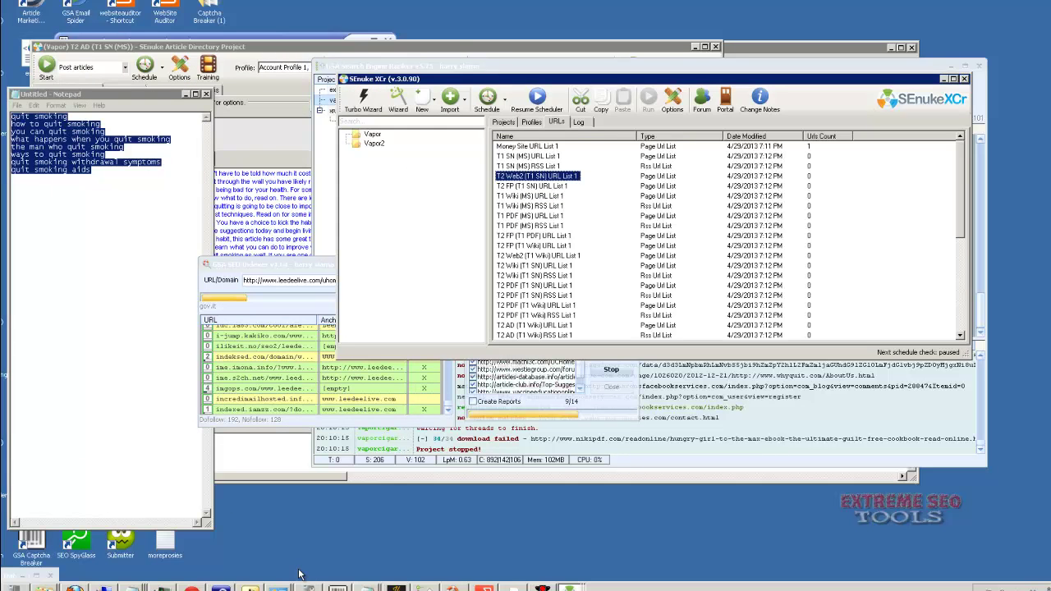
double_click(546, 185)
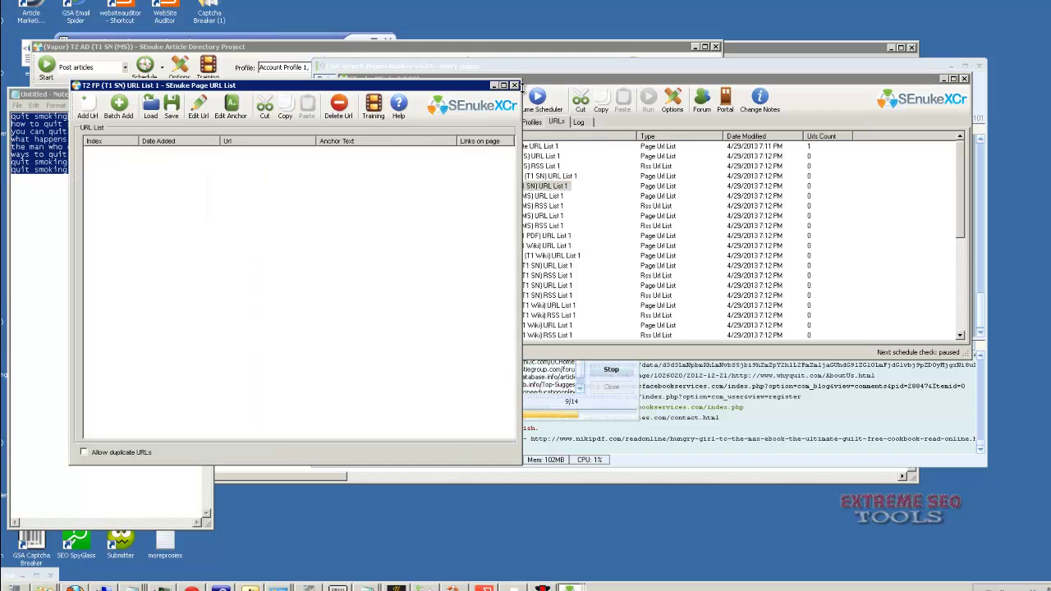
left_click(513, 85)
double_click(548, 195)
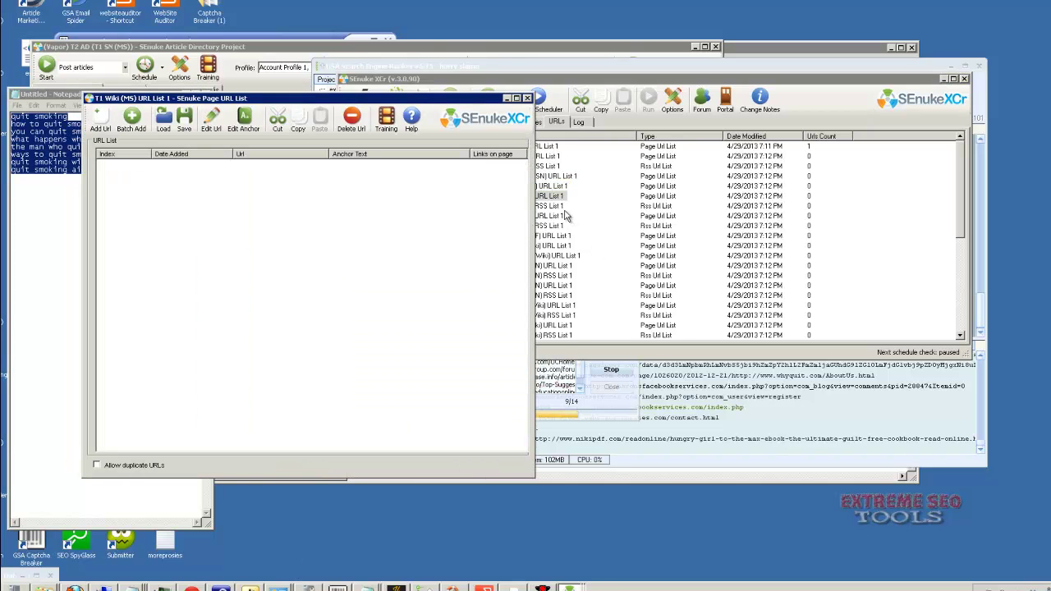
left_click(527, 97)
double_click(530, 215)
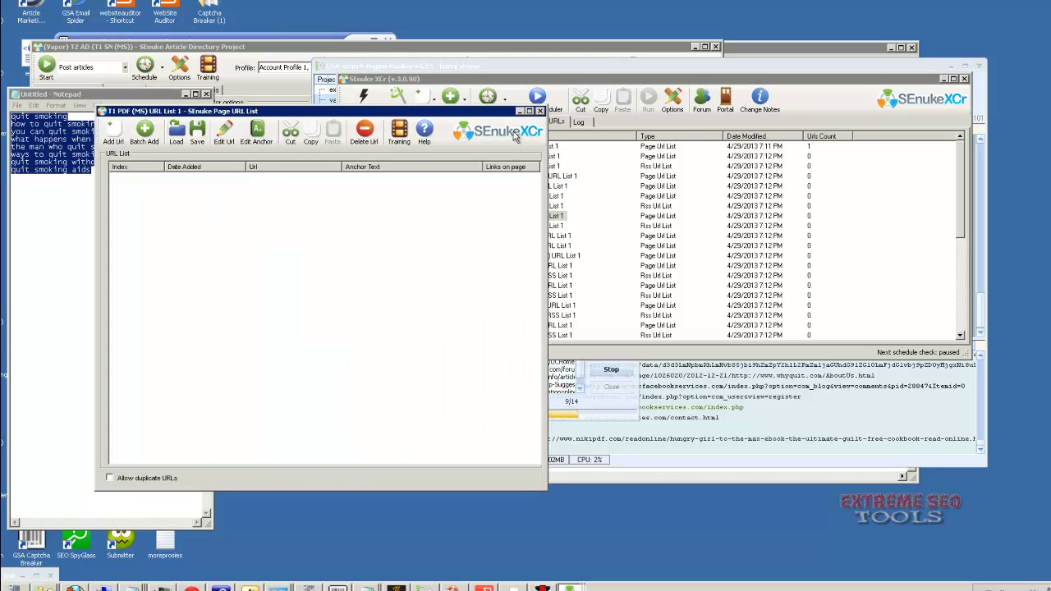
left_click(539, 110)
Create a text document named INDEX THESE on the desktop and open it in Notepad beside the other windows.
right_click(315, 530)
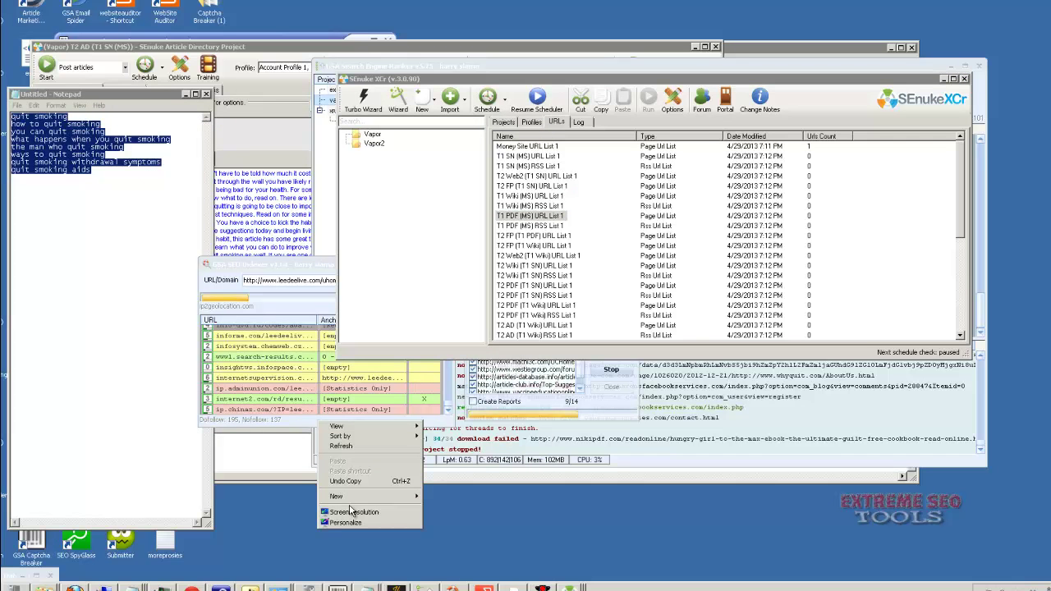
mouse_move(377, 500)
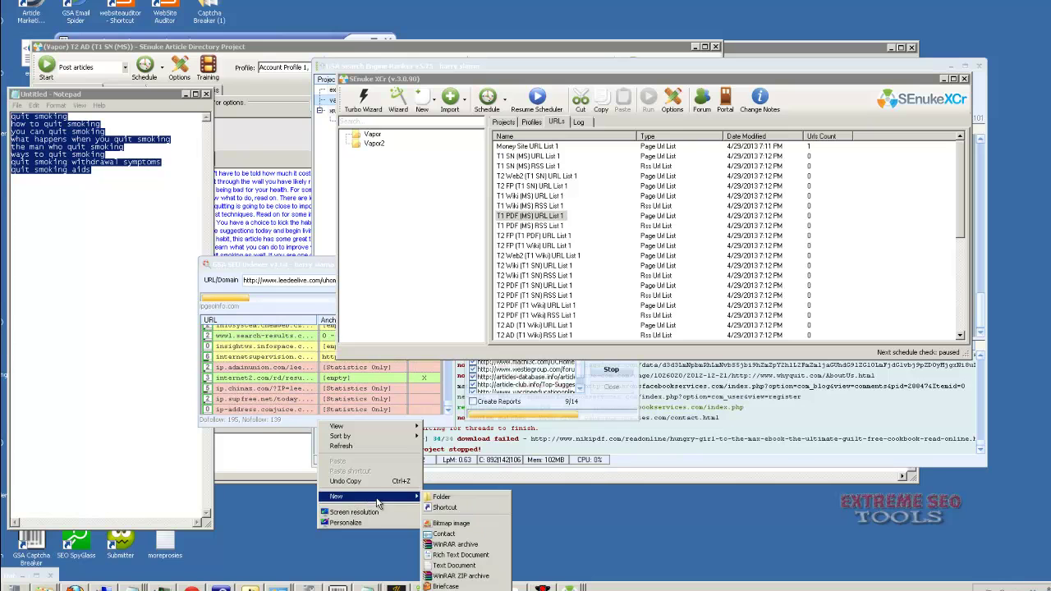
left_click(454, 565)
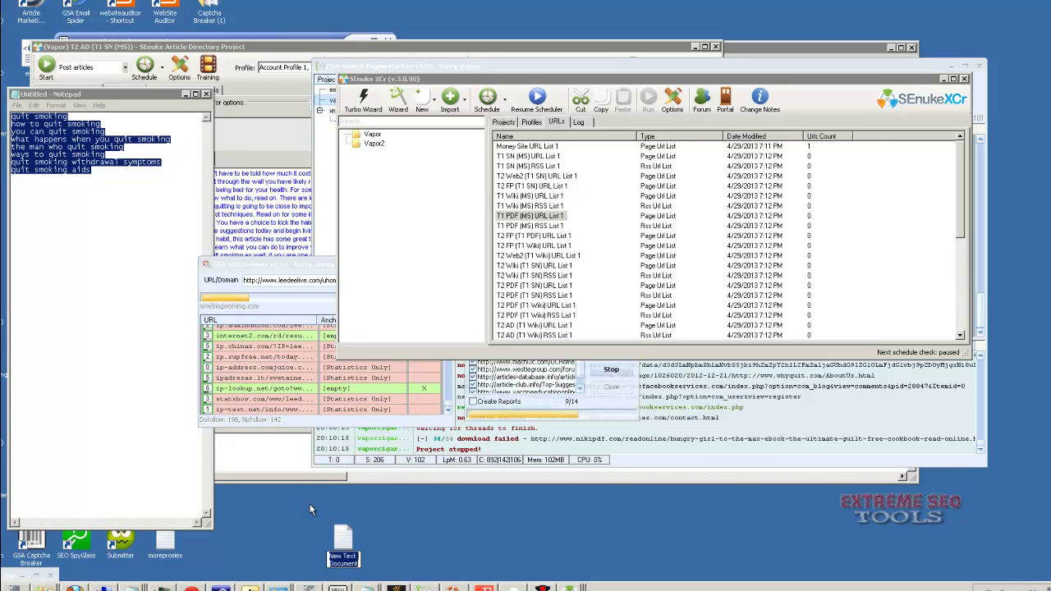
type("INDEX THESE")
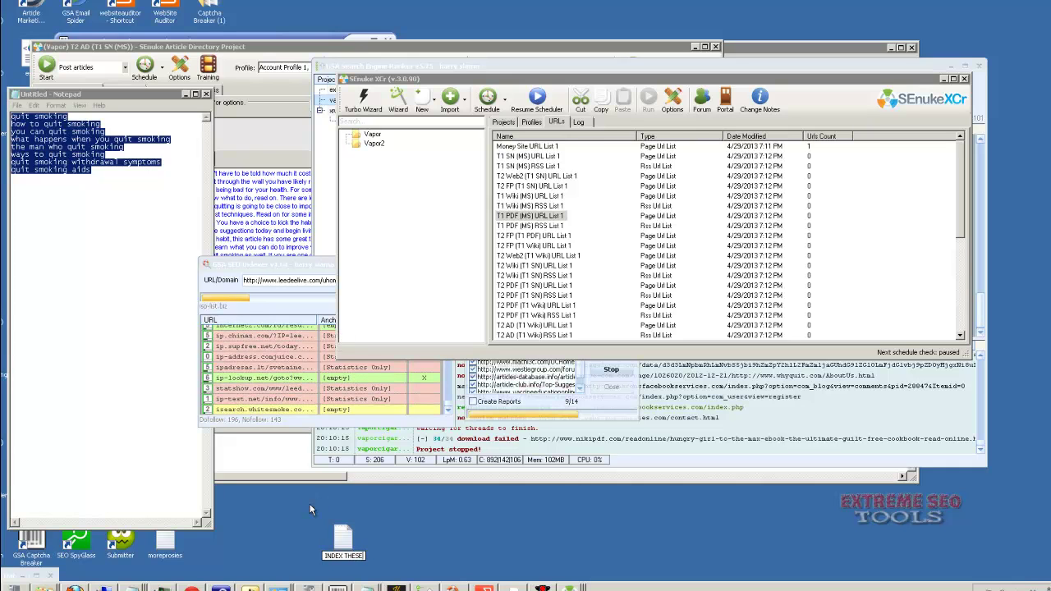
key("Return")
double_click(342, 538)
left_click_drag(190, 52, 689, 89)
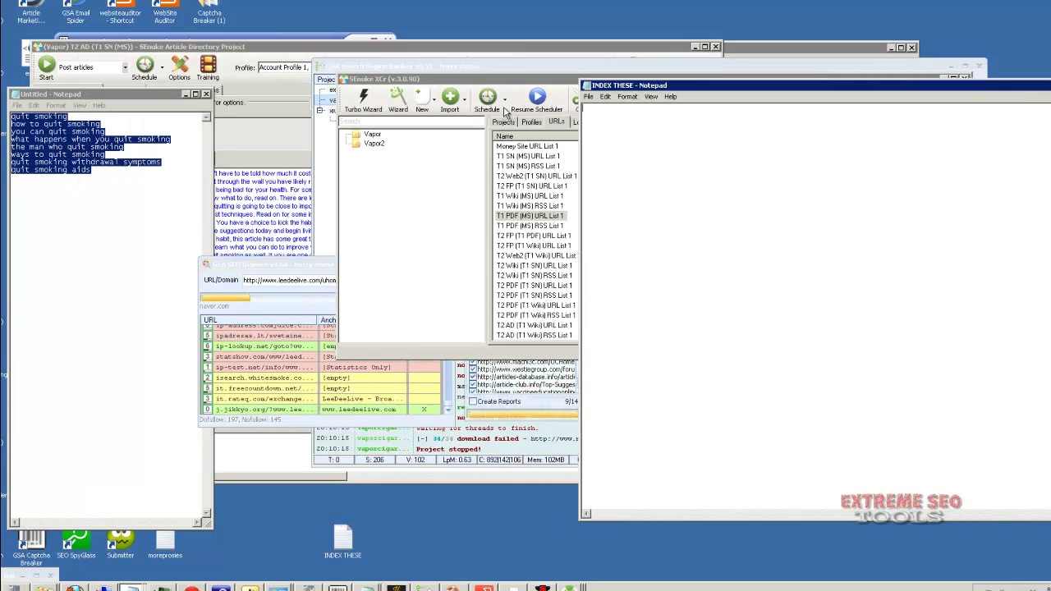
Return to SEnuke XCr's URL lists, select T2 Wiki (T1 SN) RSS List 1, and minimize the program.
left_click(495, 63)
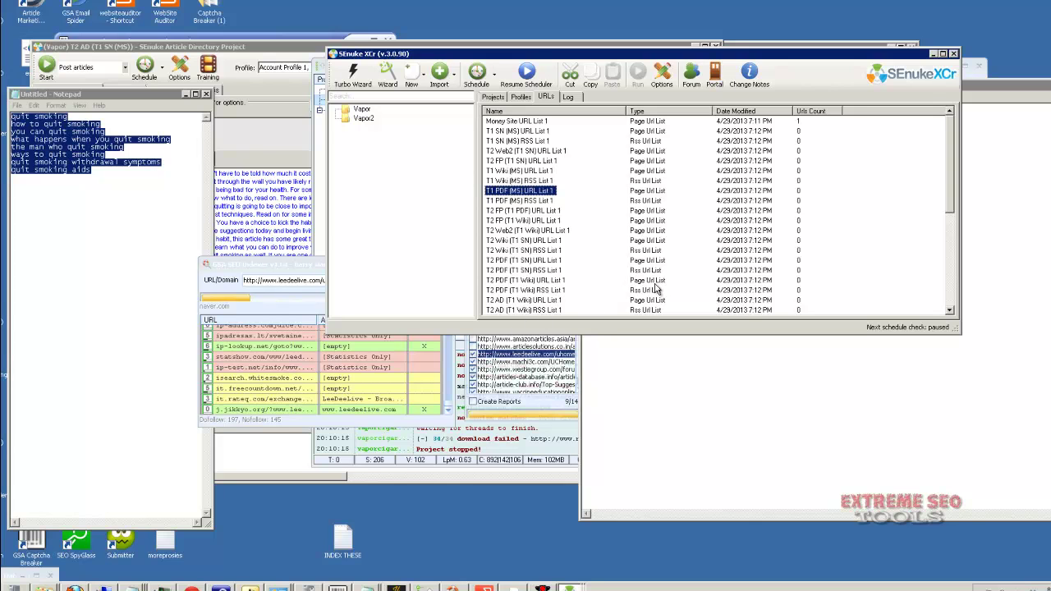
left_click(526, 250)
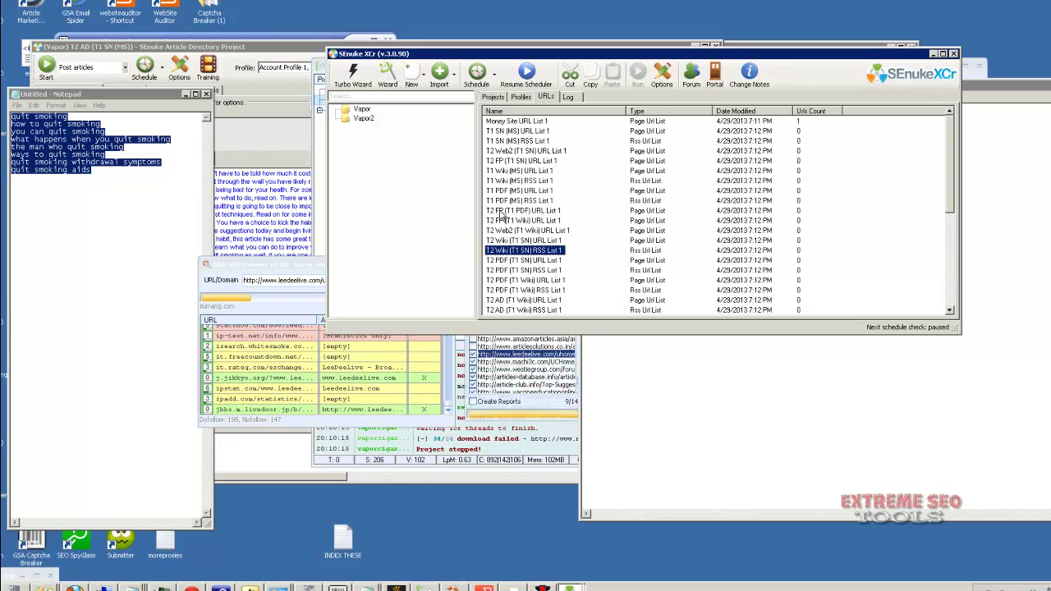
left_click(934, 54)
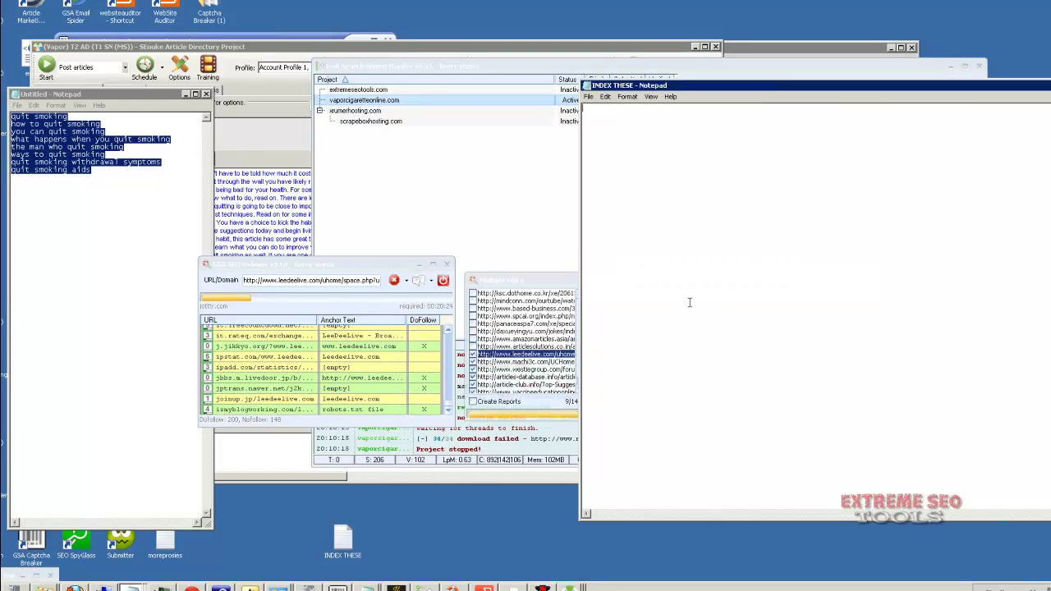
Switch to GSA SEO Indexer, check its indexing mode options, and stop the running multiple-URL indexing.
left_click(400, 286)
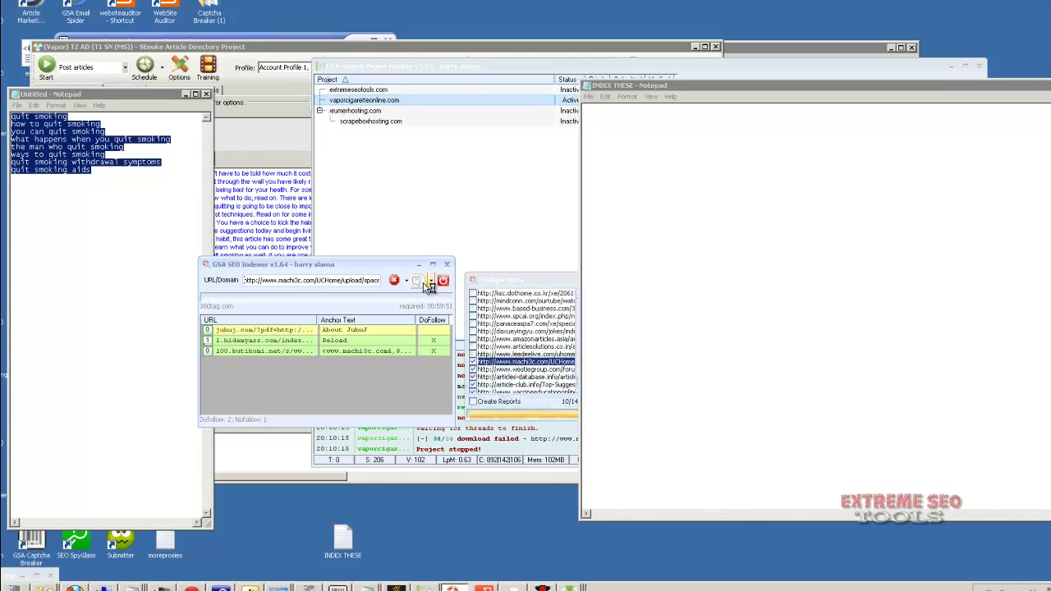
left_click(430, 280)
left_click(405, 279)
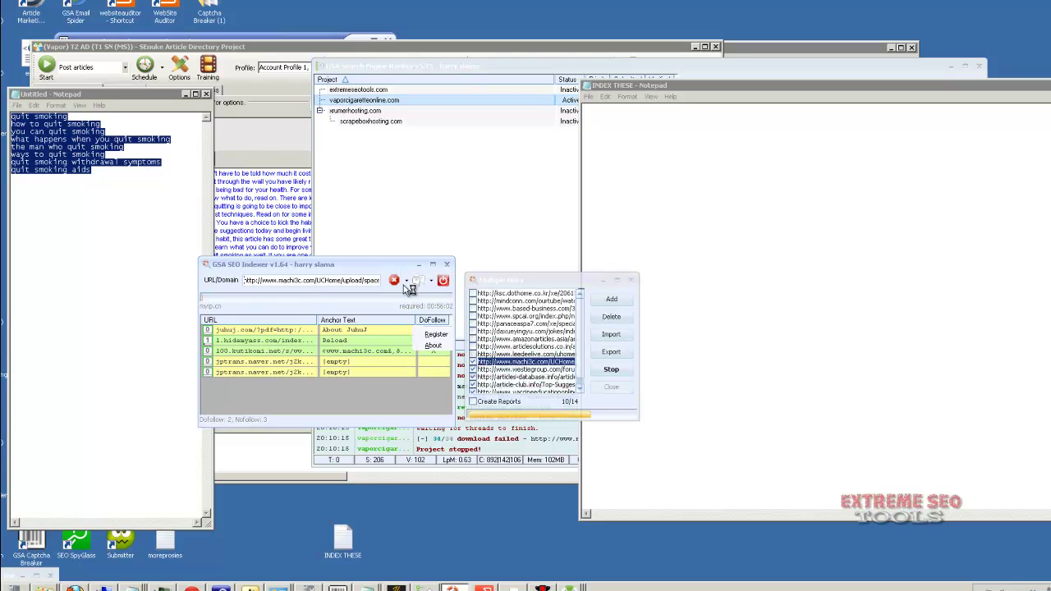
left_click(405, 279)
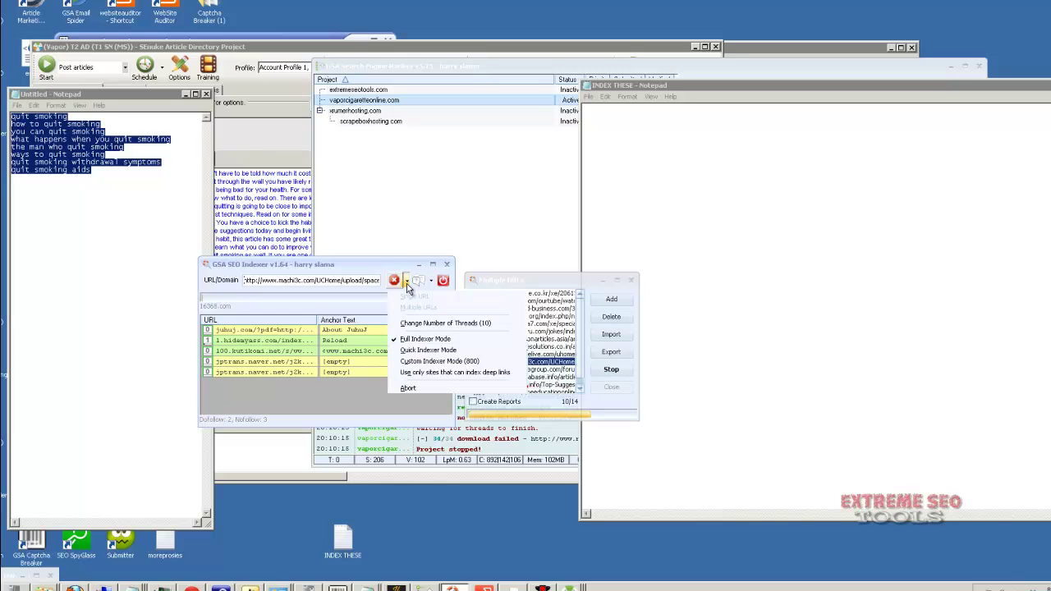
left_click(616, 372)
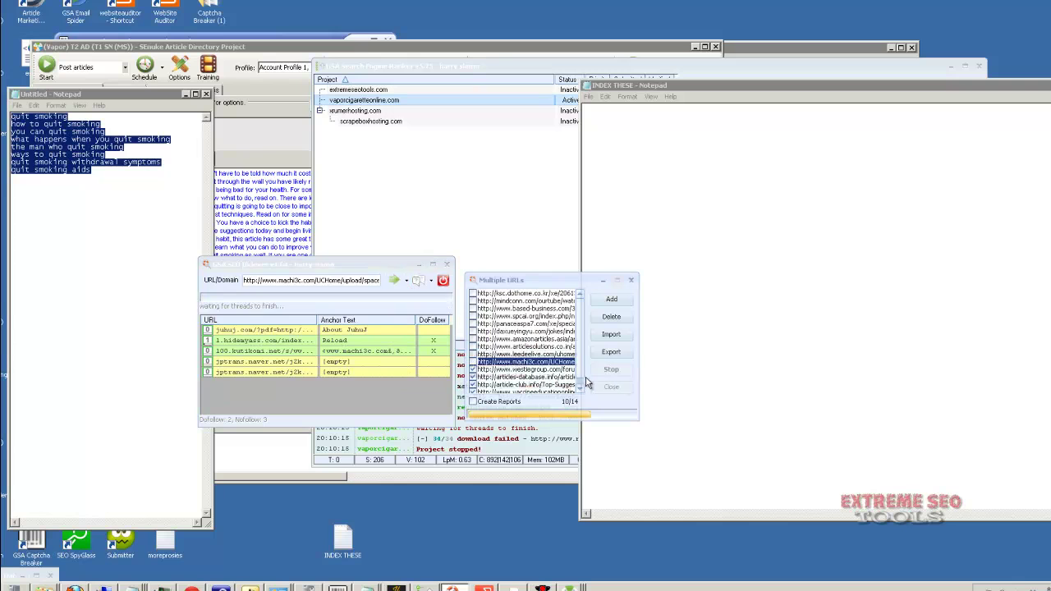
Choose Multiple URLs mode, look for the INDEX THESE file on the Desktop through the import dialog, and close the dialog without importing.
left_click(406, 281)
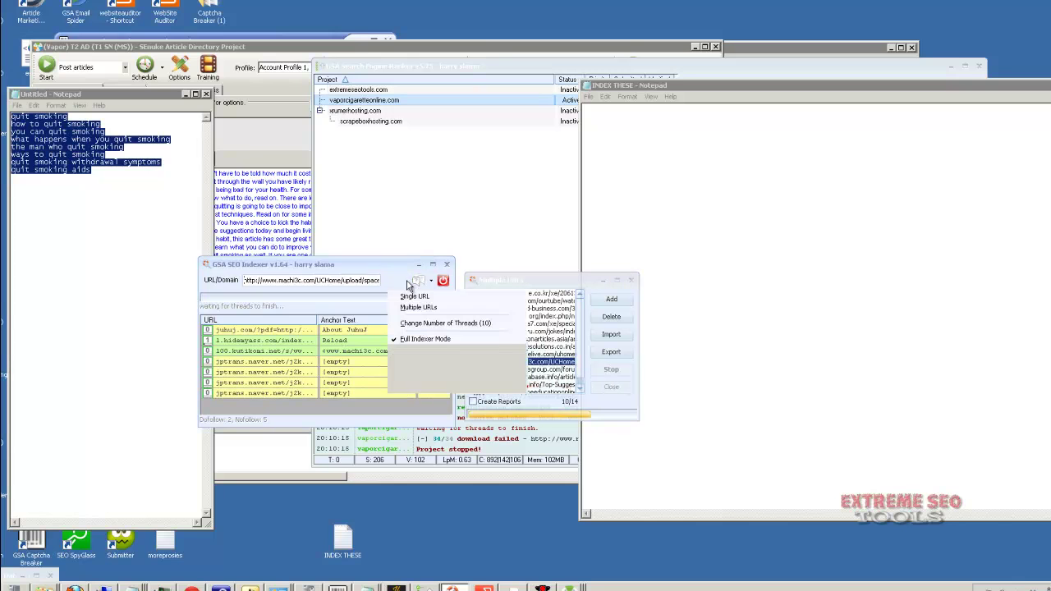
left_click(426, 308)
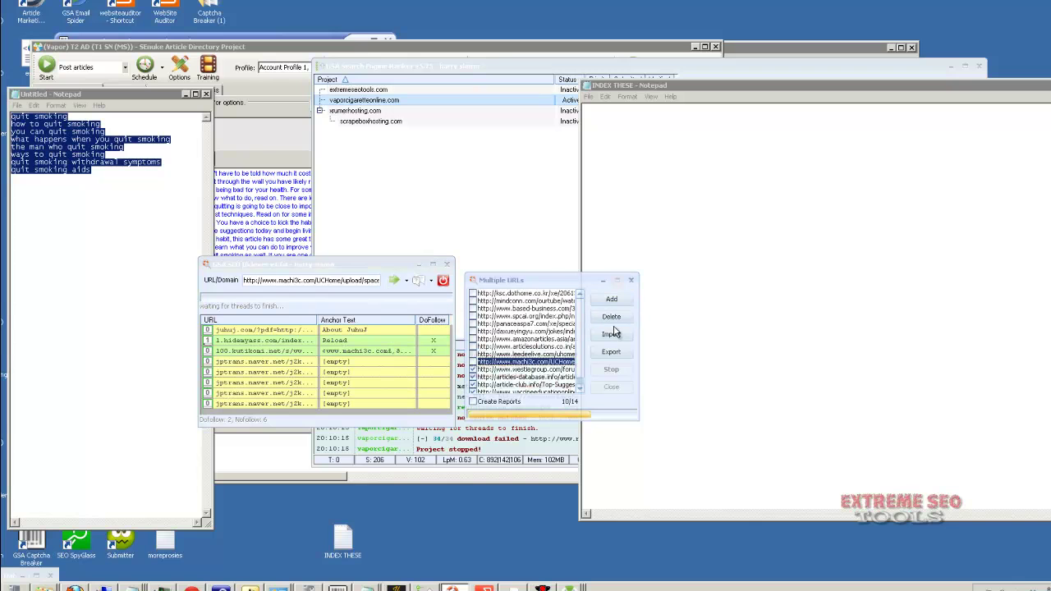
left_click(629, 350)
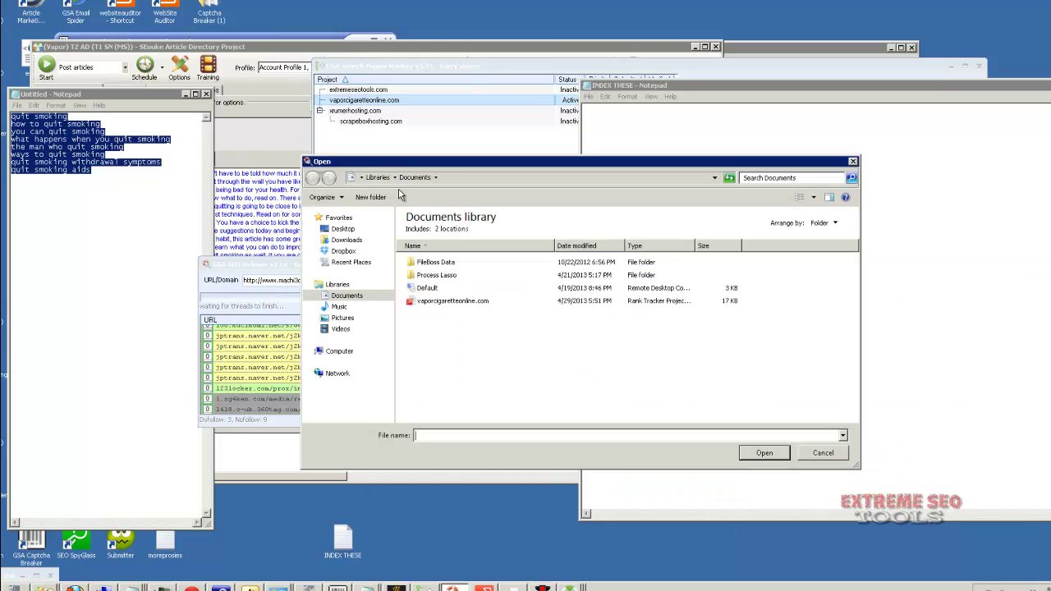
left_click(340, 229)
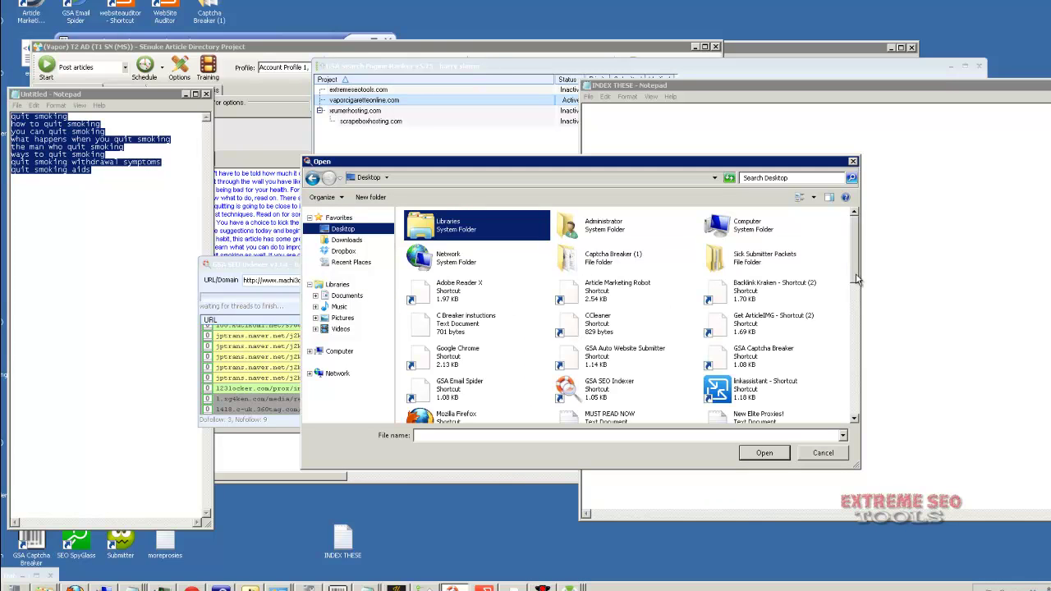
left_click_drag(855, 295, 850, 373)
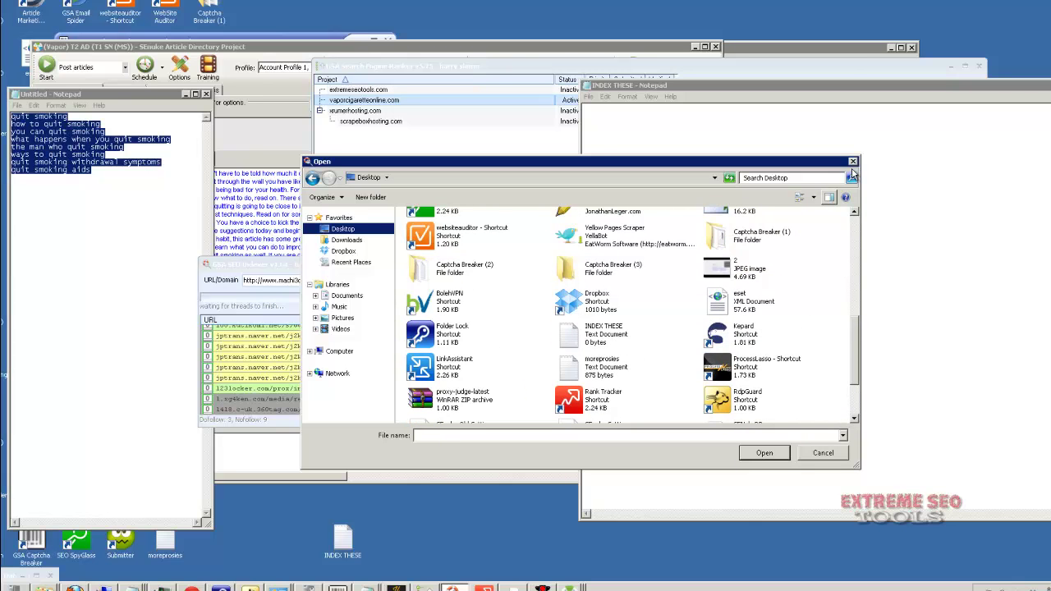
left_click(852, 161)
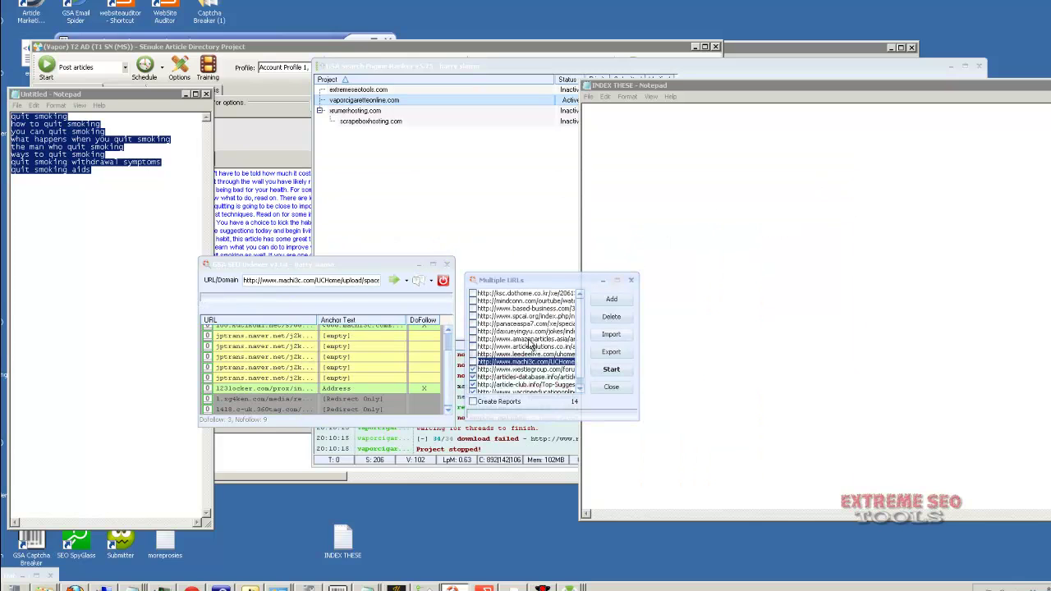
Restart the indexing of the multiple URLs and close the INDEX THESE Notepad window.
left_click(611, 370)
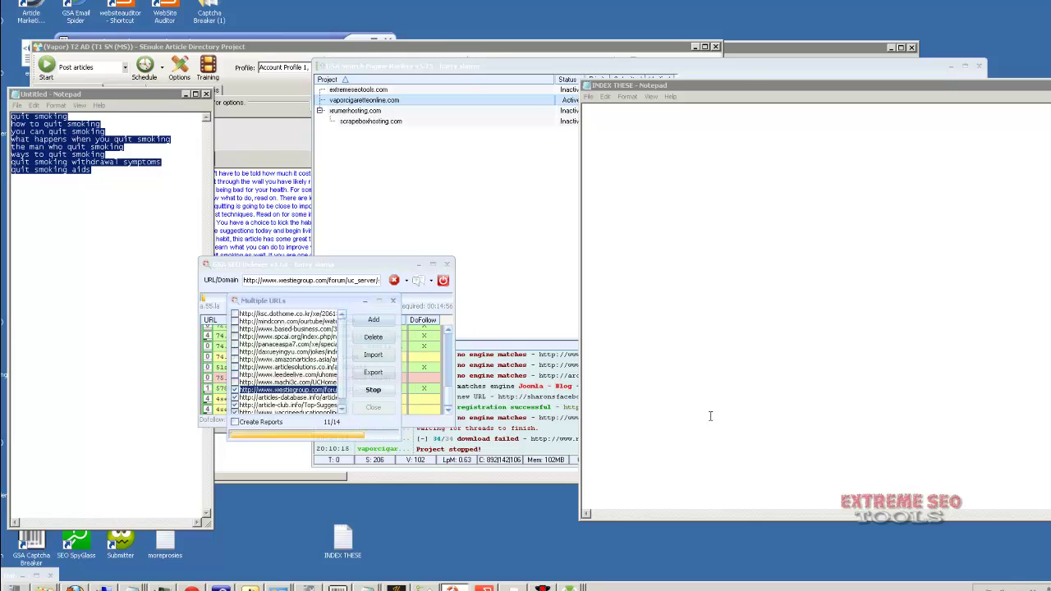
left_click_drag(752, 89, 485, 103)
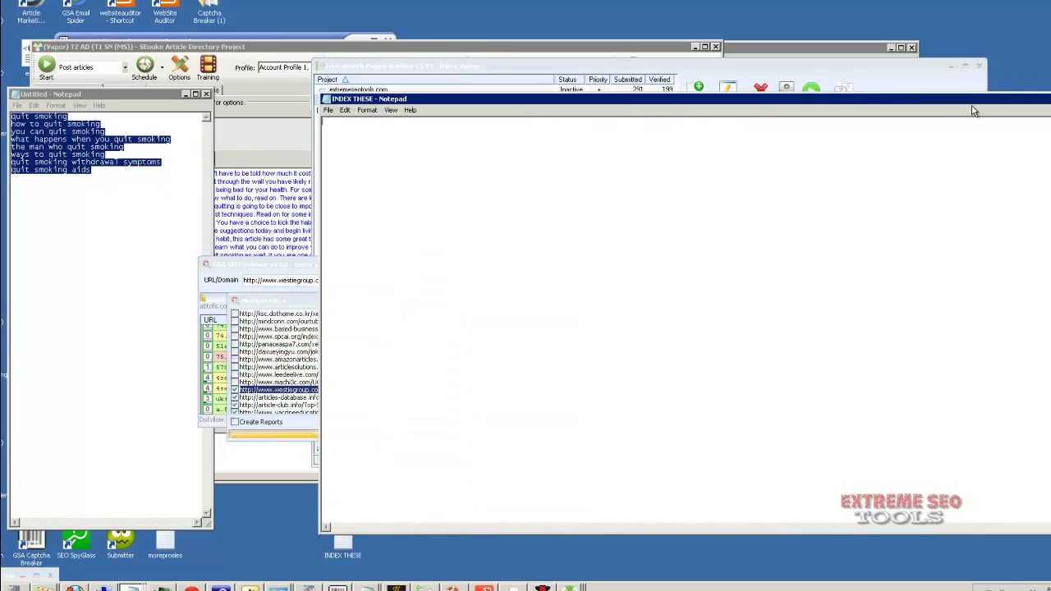
left_click_drag(793, 122, 893, 113)
left_click(945, 121)
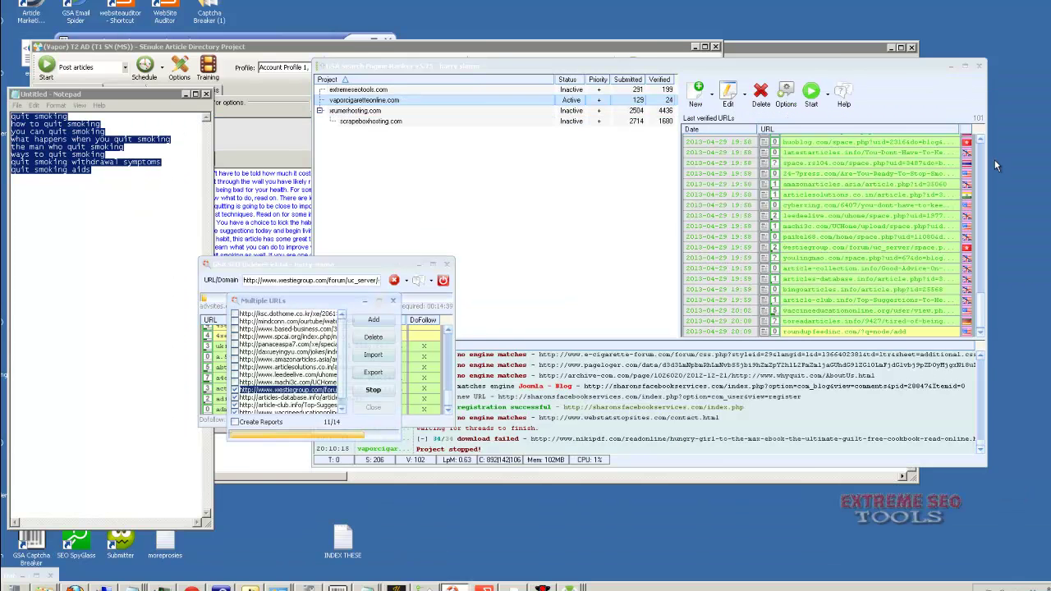